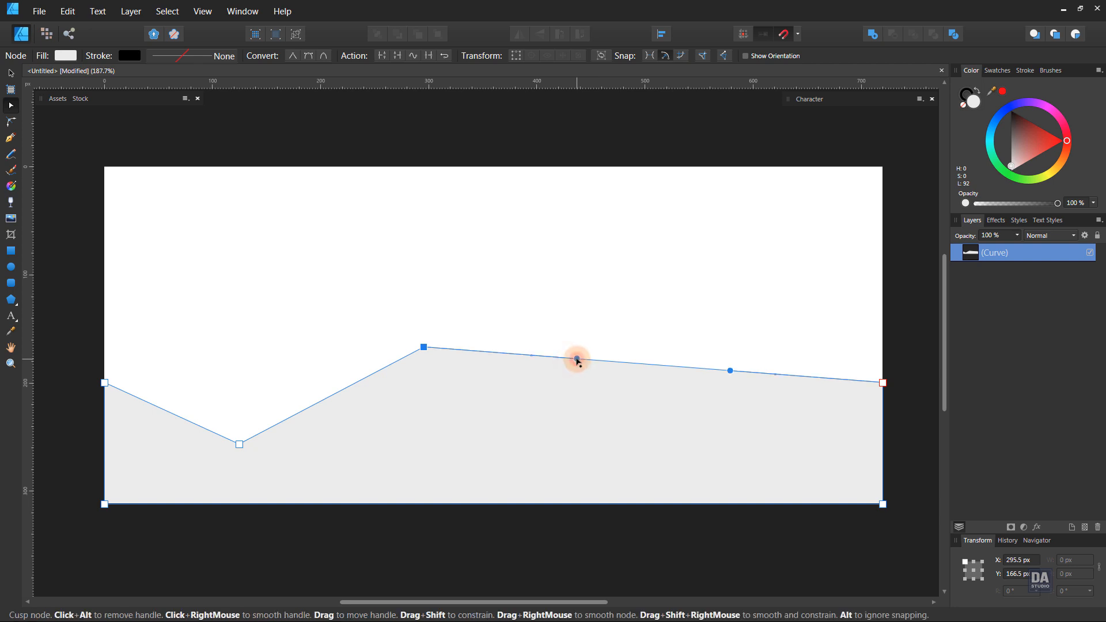
Add two nodes to the shape's upper edge, a dip near X 427.7, Y 218.4 px and a peak near X 564.5, Y 156 px
drag(578, 390, 578, 396)
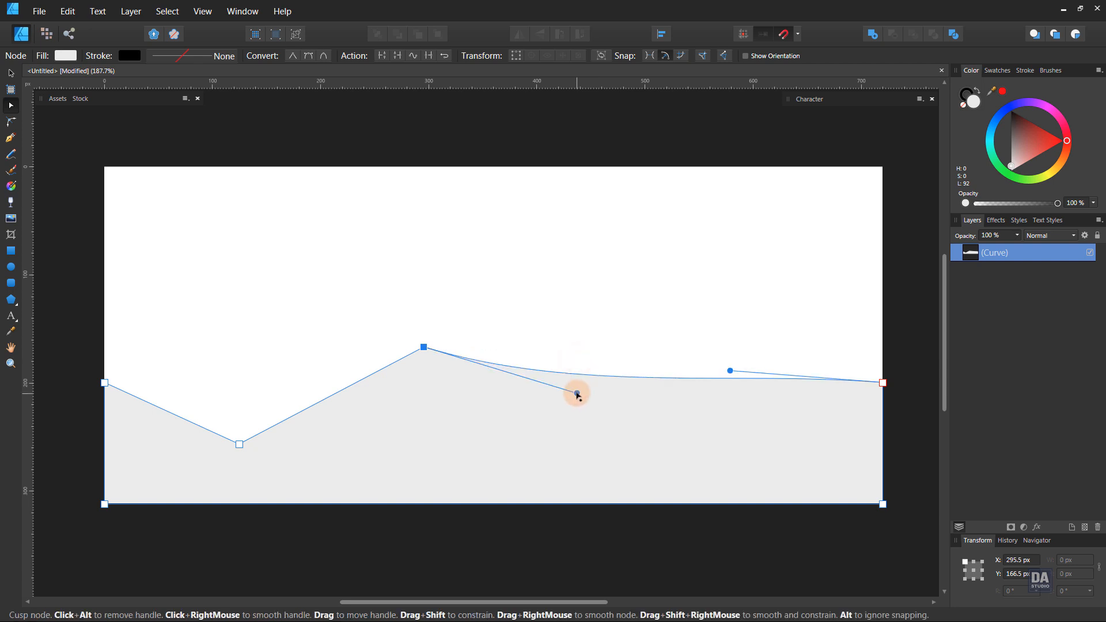
key(ctrl+z)
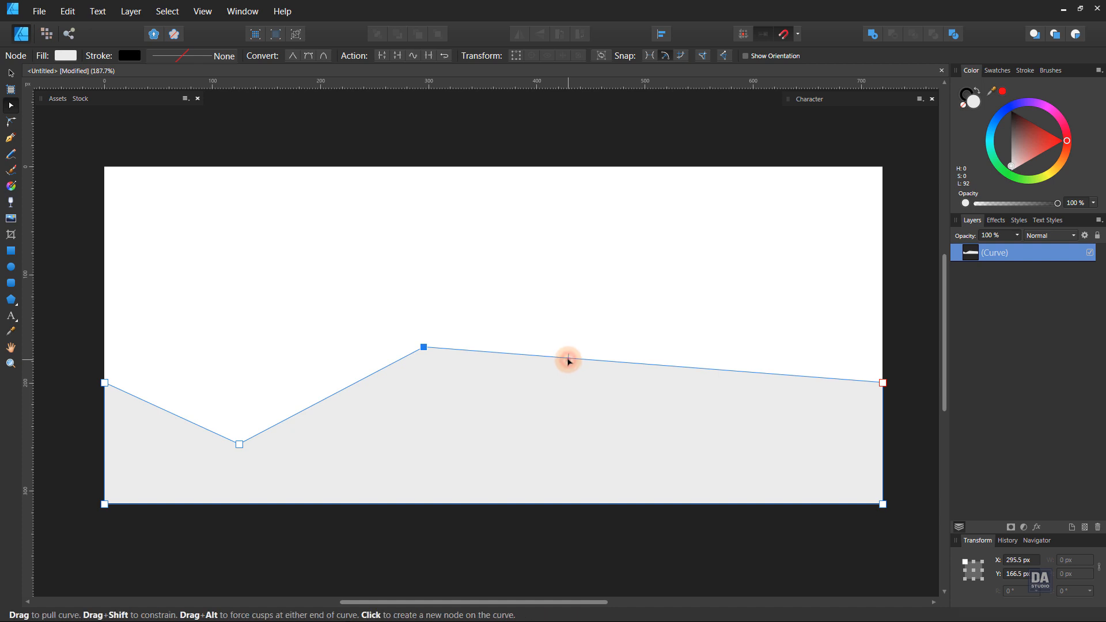
click(568, 360)
drag(568, 361, 567, 406)
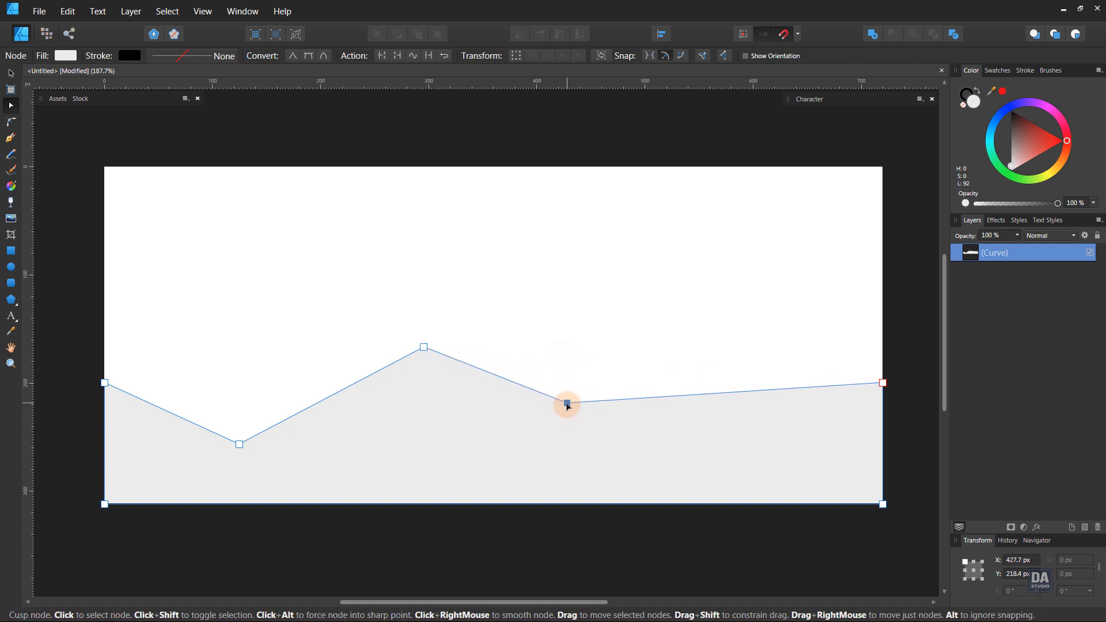
click(702, 396)
drag(703, 396, 714, 335)
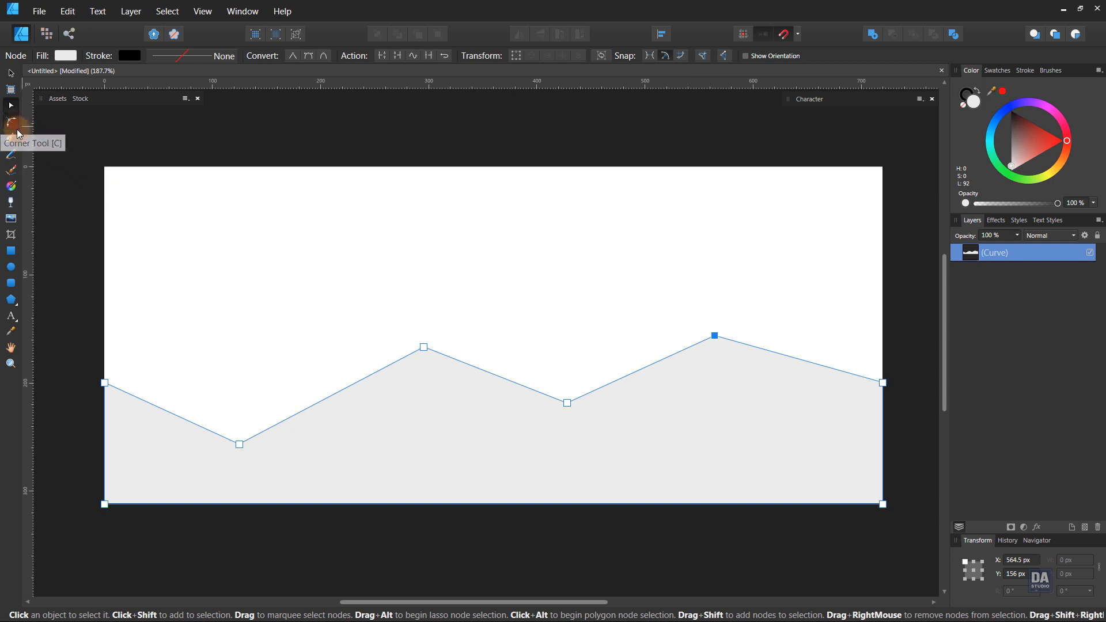
Round the four inner peak and valley nodes together with the Corner Tool to form a smooth wave, then deselect the curve
click(12, 122)
mouse_move(196, 274)
mouse_down()
mouse_move(429, 383)
mouse_move(742, 450)
mouse_up()
mouse_move(567, 403)
mouse_down()
mouse_move(559, 215)
mouse_move(561, 232)
mouse_up()
click(568, 321)
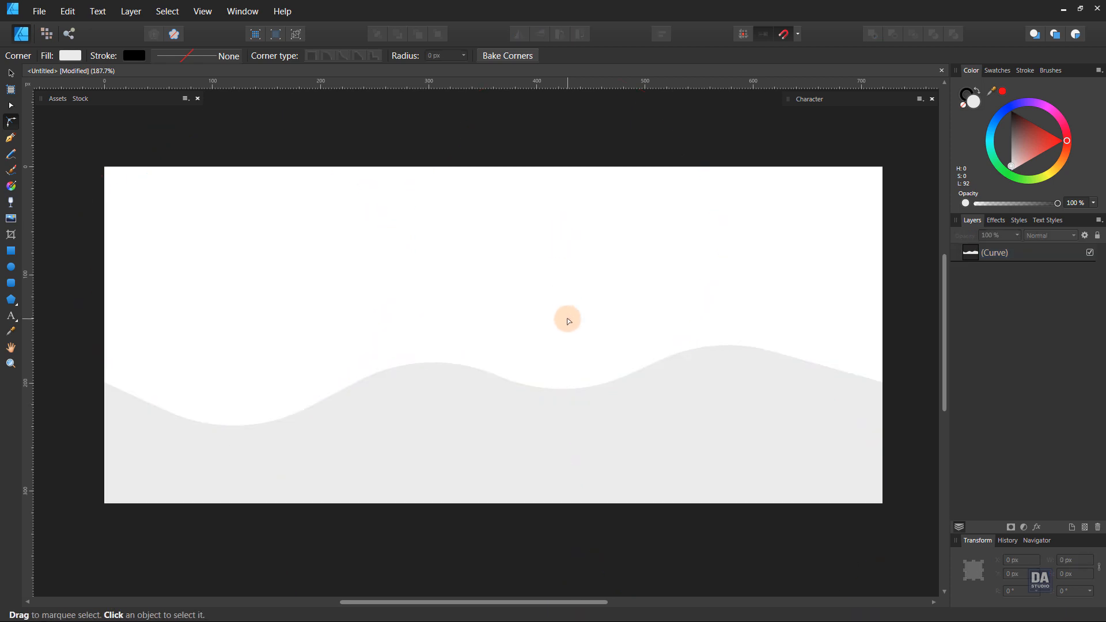
Lower the curve's right-end node to about Y 280.9 px and bow the last segment outward into a rounded downhill slope
key(v)
click(856, 410)
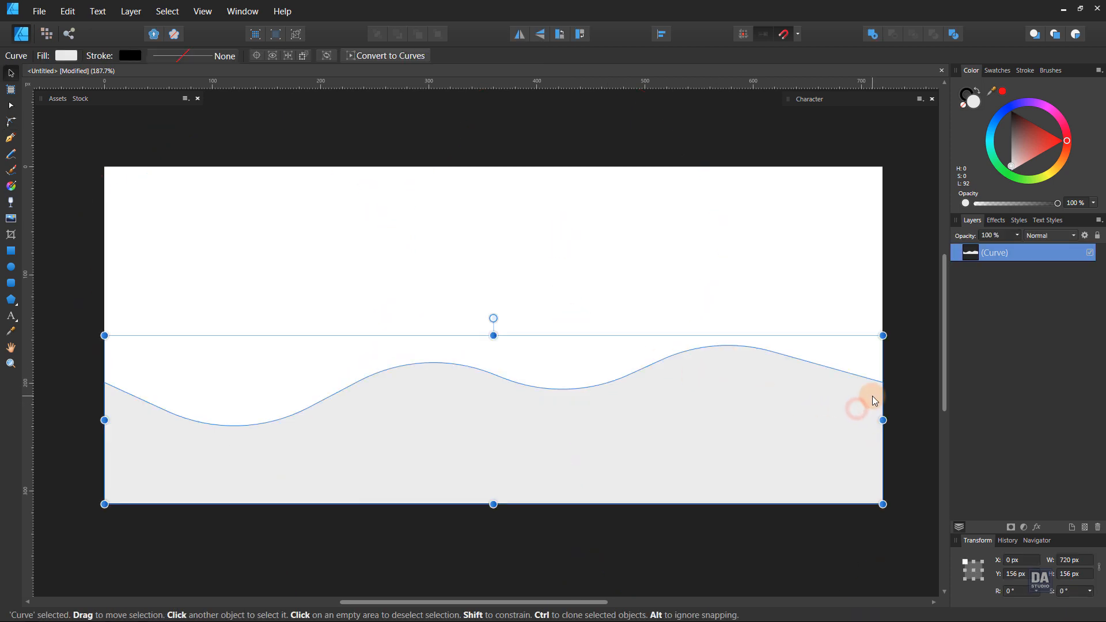
key(a)
drag(882, 384, 886, 436)
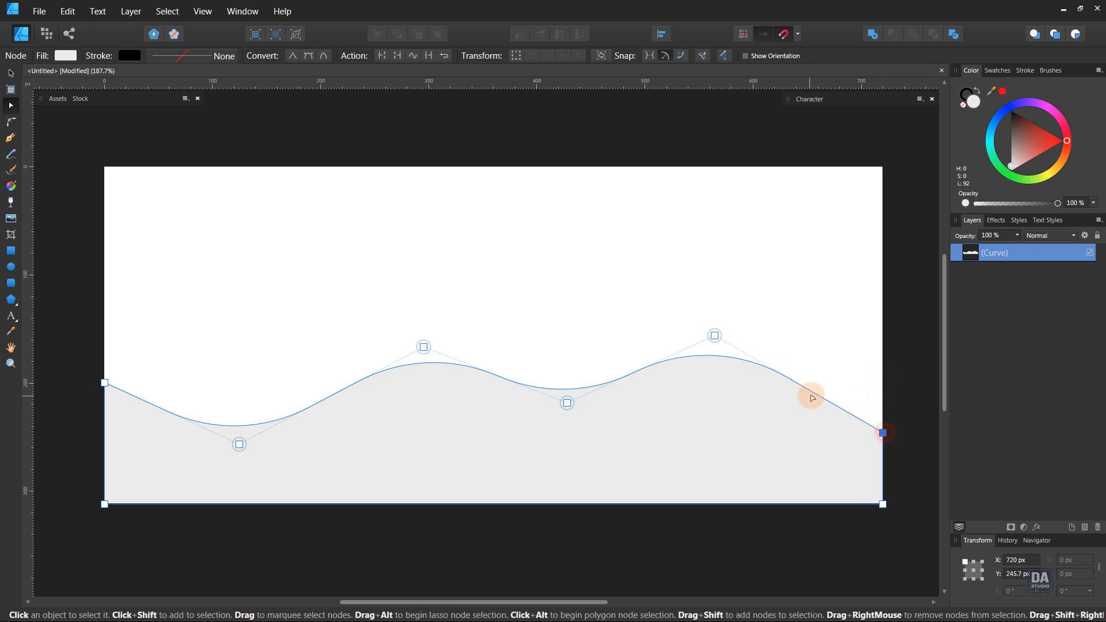
drag(813, 393, 793, 366)
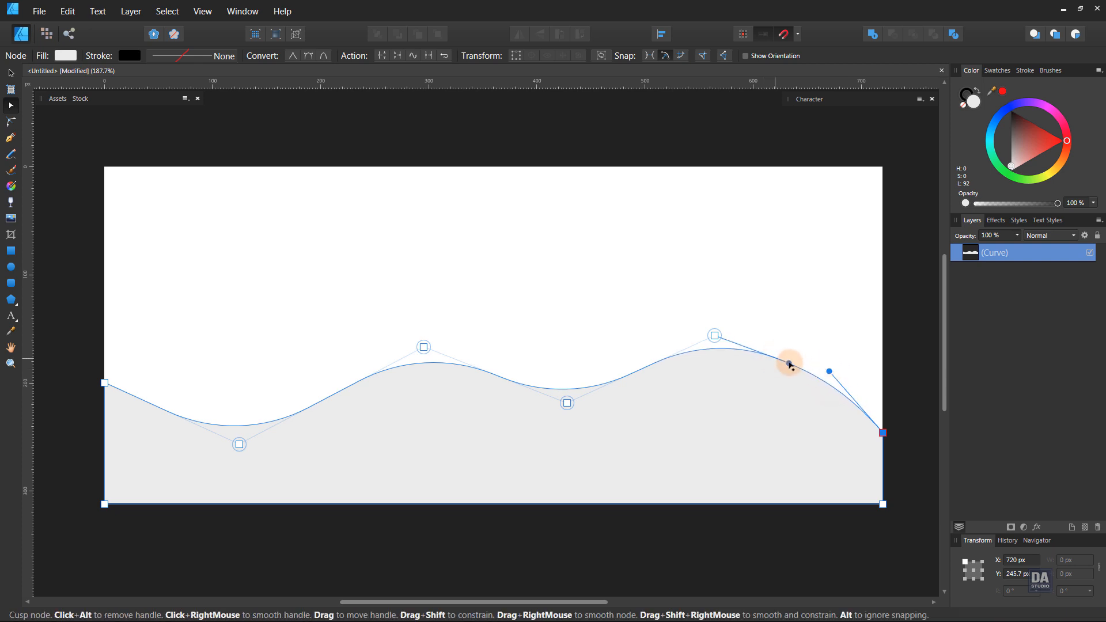
drag(829, 371, 818, 374)
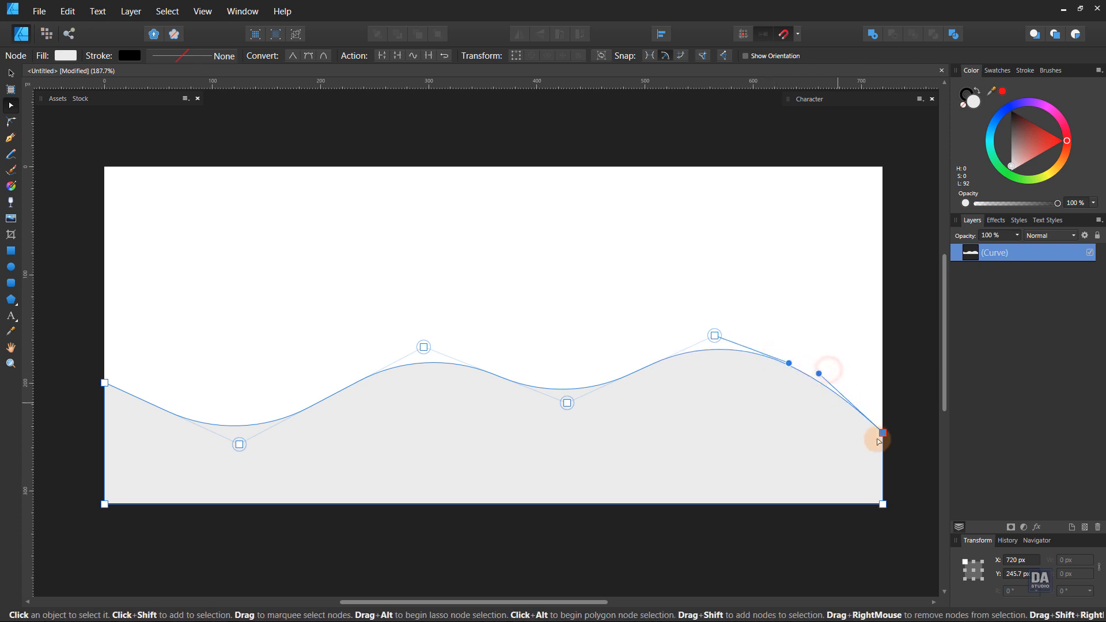
drag(883, 433, 883, 446)
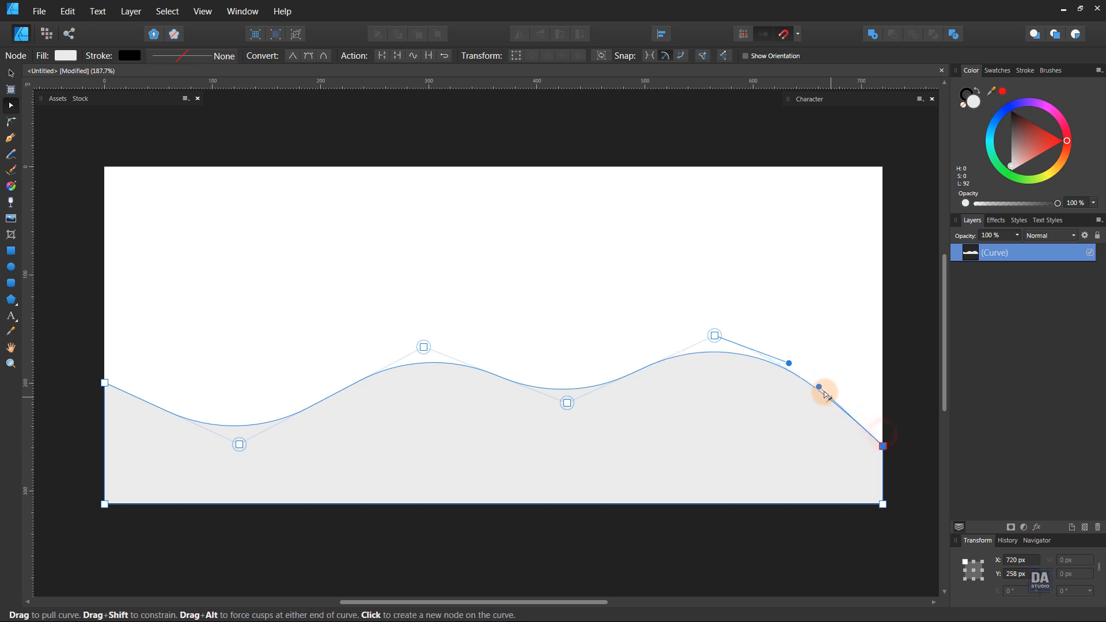
drag(818, 386, 829, 374)
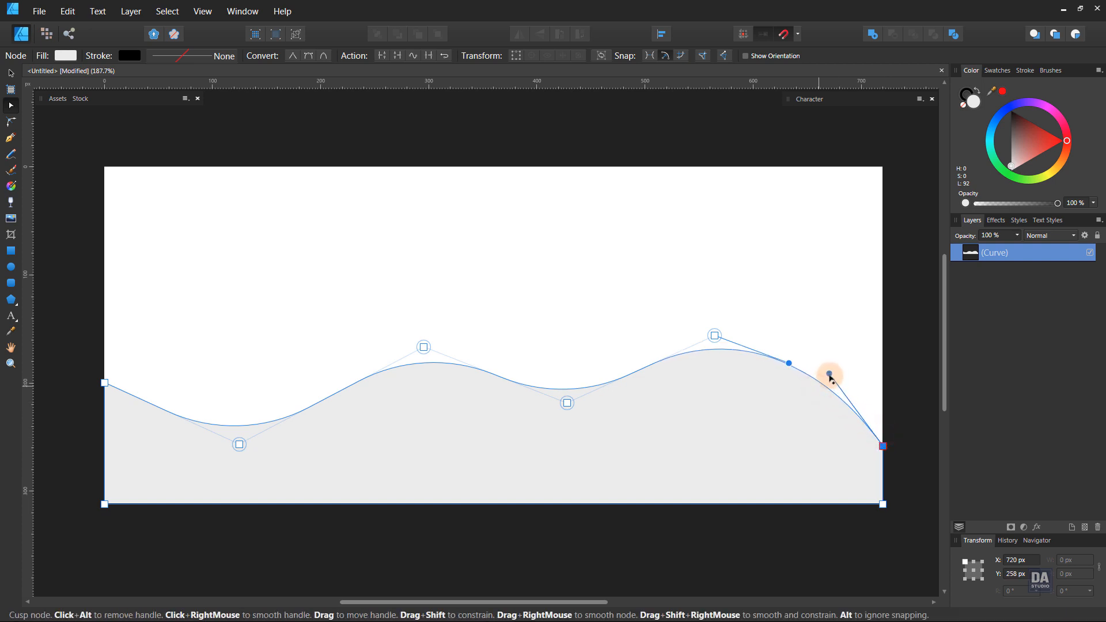
drag(884, 453, 884, 477)
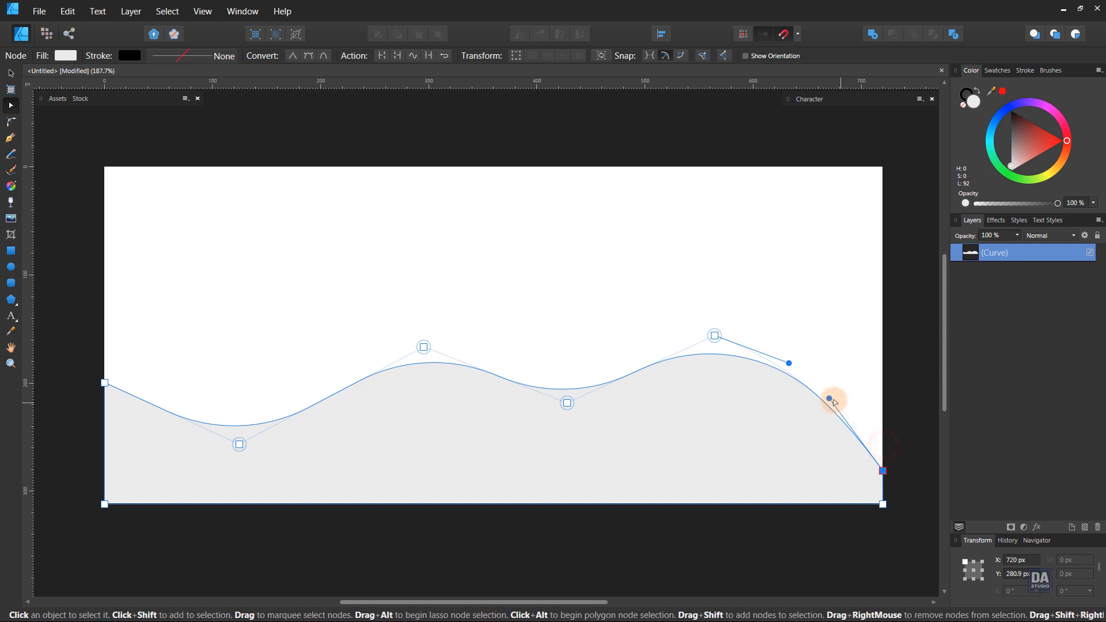
mouse_move(832, 397)
mouse_down()
mouse_move(852, 390)
mouse_move(844, 394)
mouse_up()
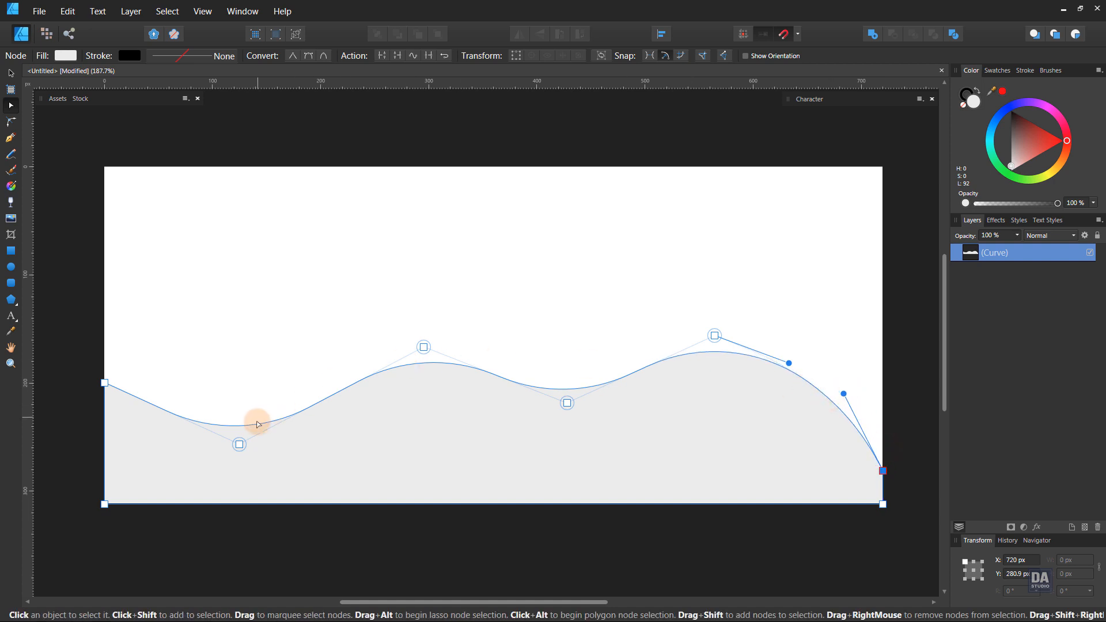
Fine-tune the inner wave nodes: shift the first valley and peak slightly left, lower the second valley to about Y 228.5 px, and raise the second peak
drag(240, 446, 231, 444)
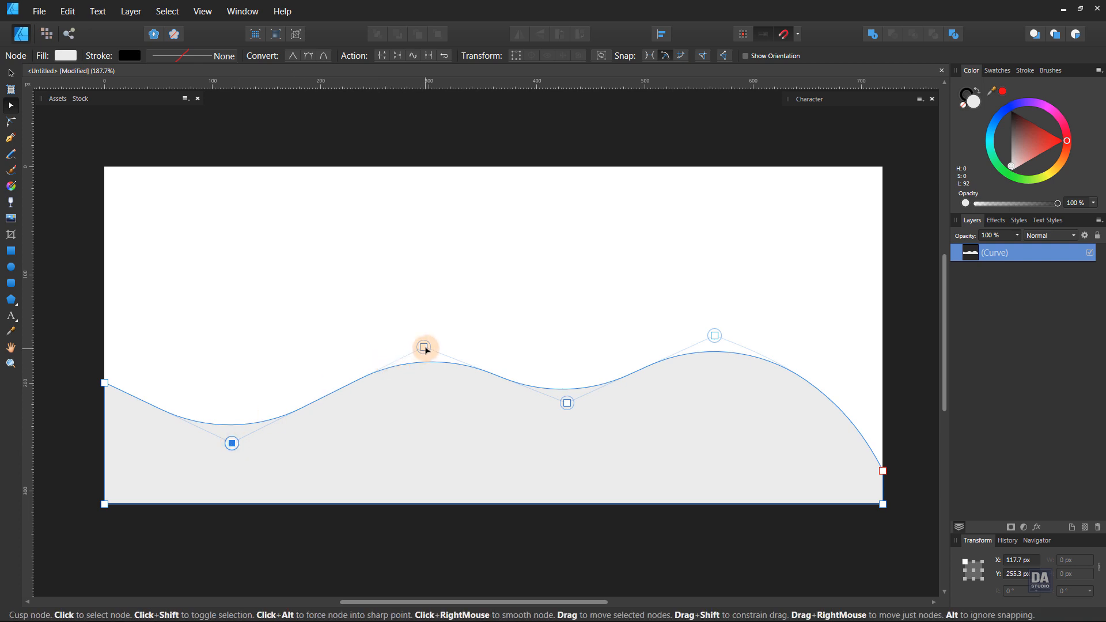
drag(425, 348, 413, 347)
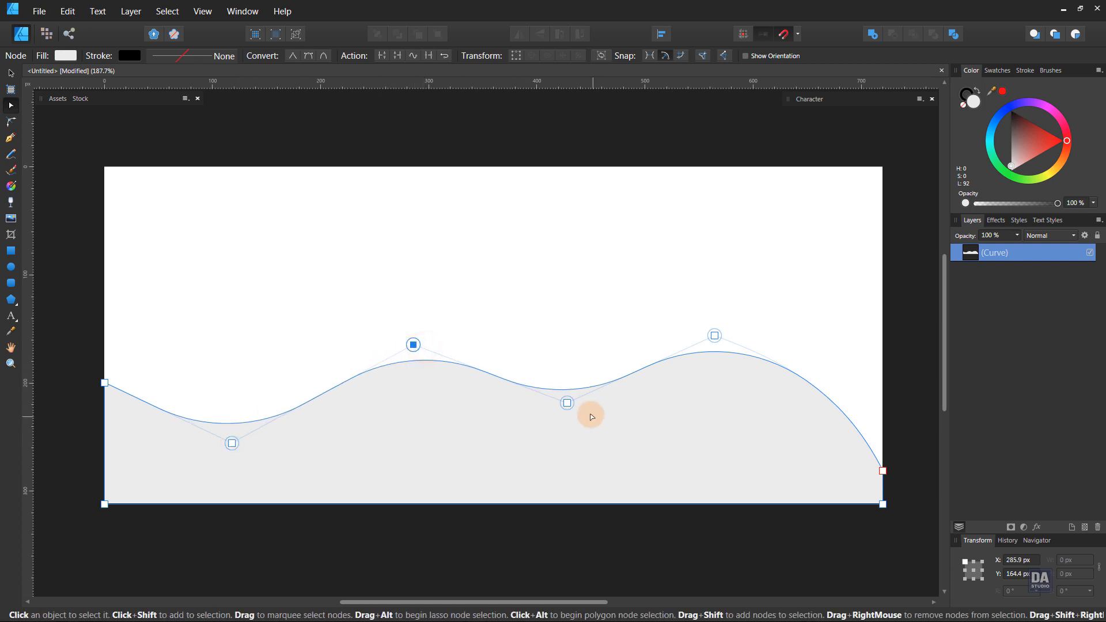
mouse_move(573, 410)
mouse_down()
mouse_move(573, 439)
mouse_move(571, 420)
mouse_move(555, 424)
mouse_move(569, 413)
mouse_up()
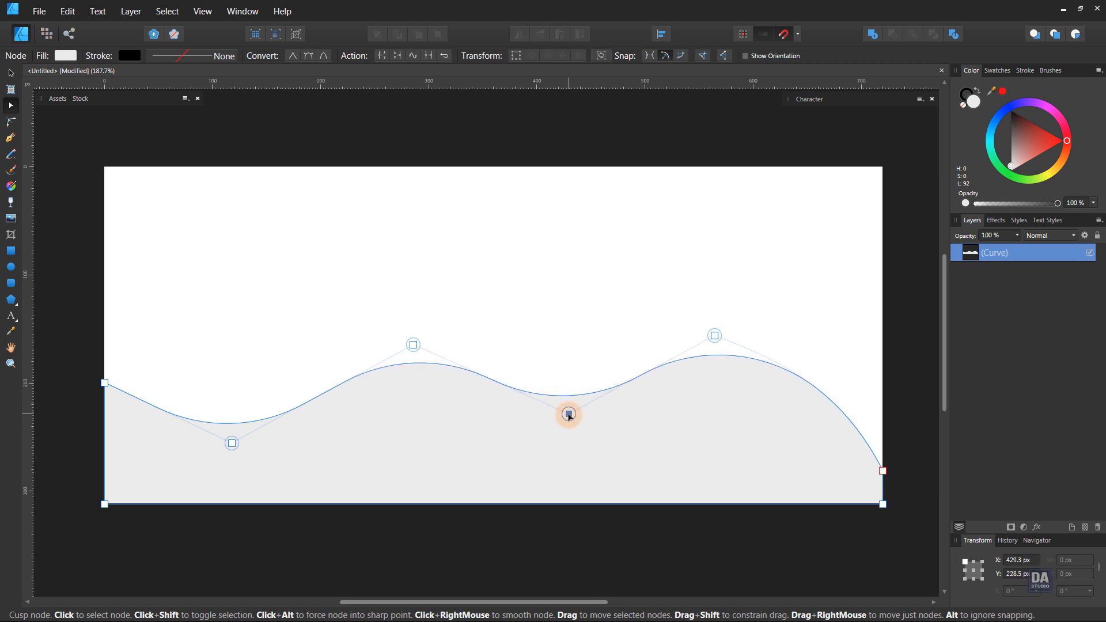
click(715, 336)
drag(714, 336, 712, 326)
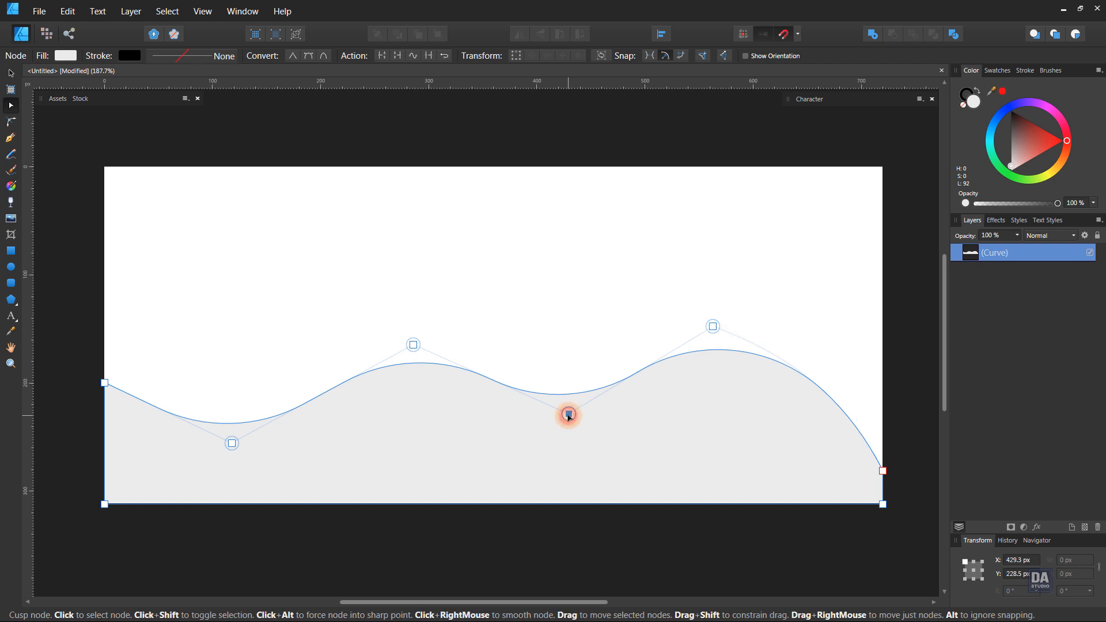
Reduce the corner radius of the second valley to about 91.1 px and of the first valley to about 114.5 px
key(c)
drag(558, 233, 568, 297)
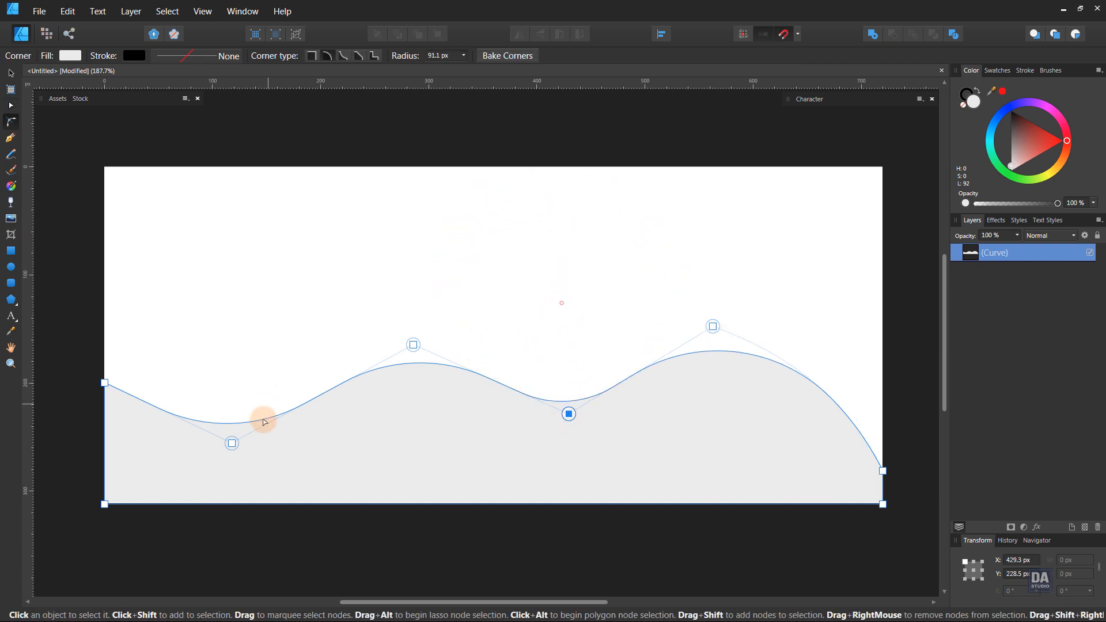
click(232, 443)
drag(227, 263, 229, 291)
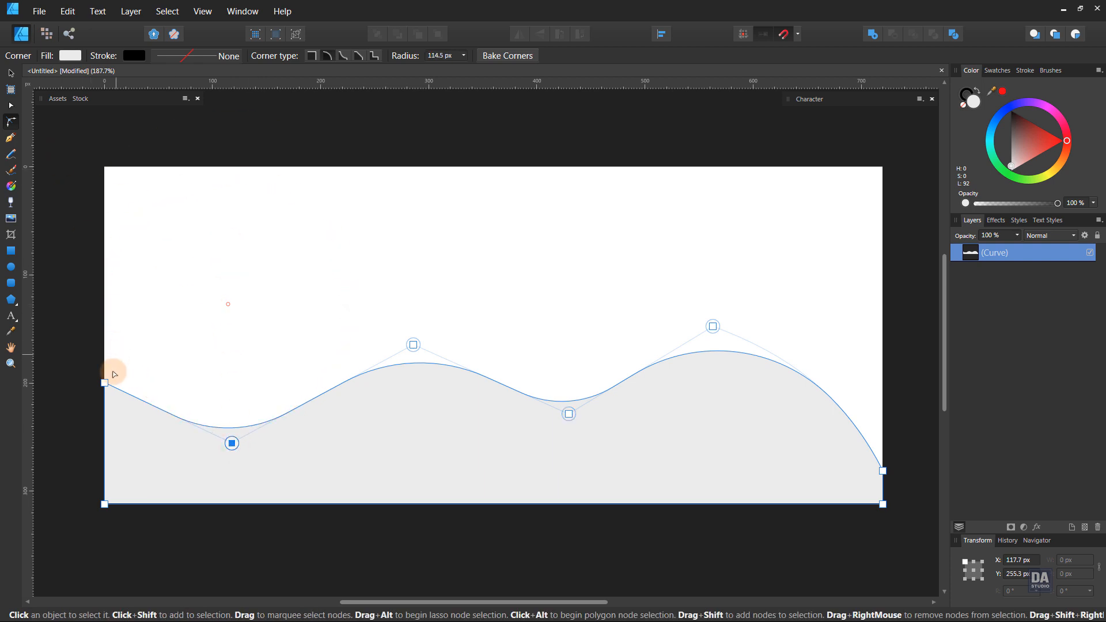
Lower the curve's left-end node to about Y 204.7 px
drag(106, 396, 107, 398)
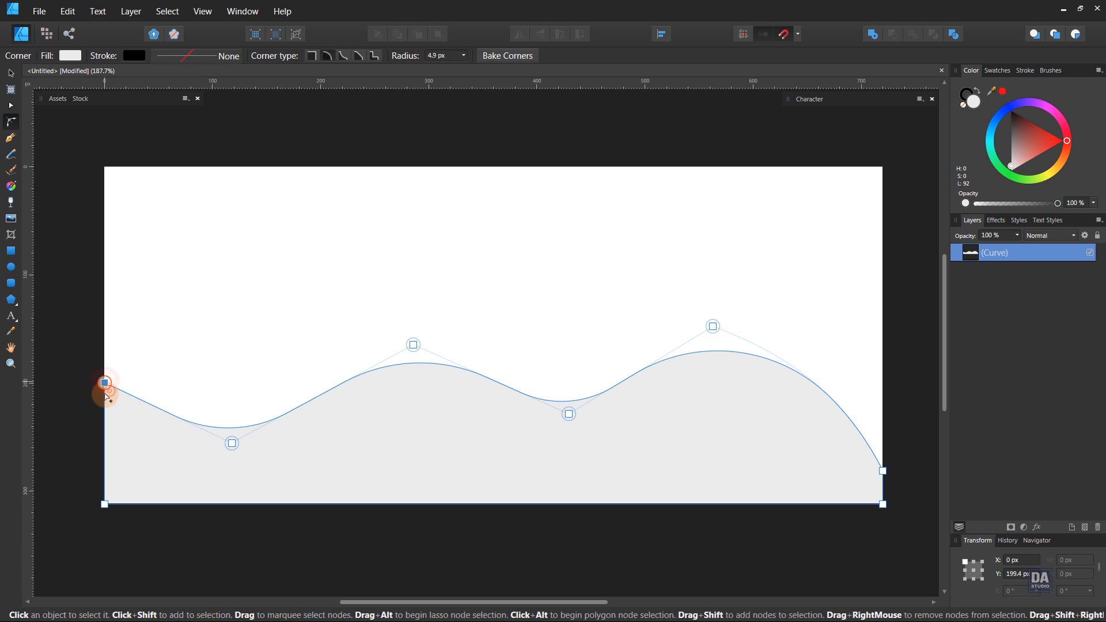
key(a)
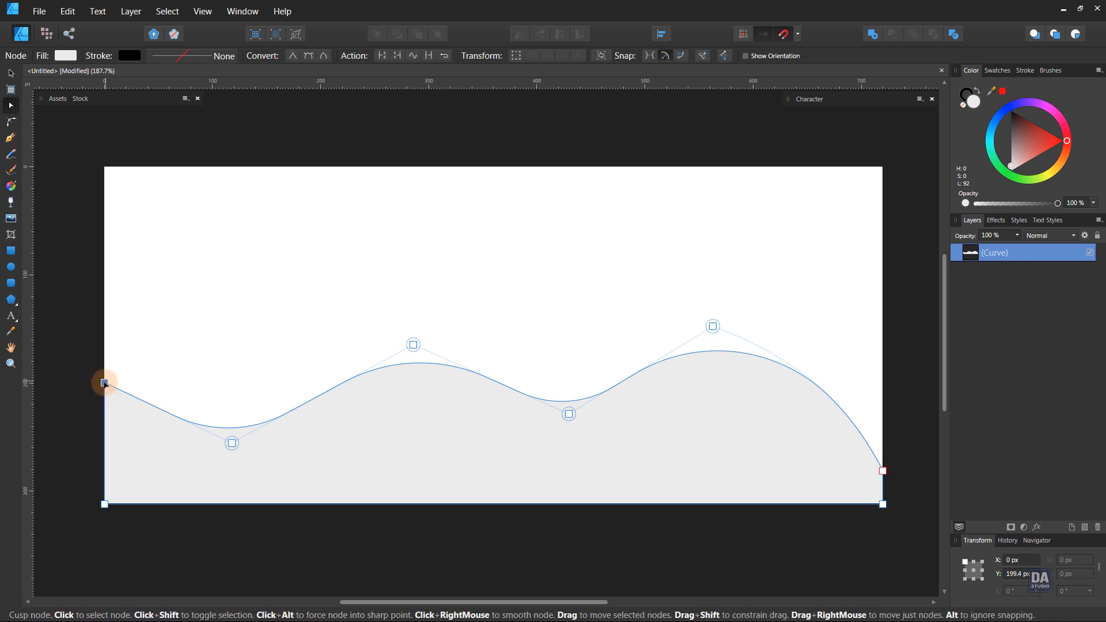
drag(104, 383, 105, 393)
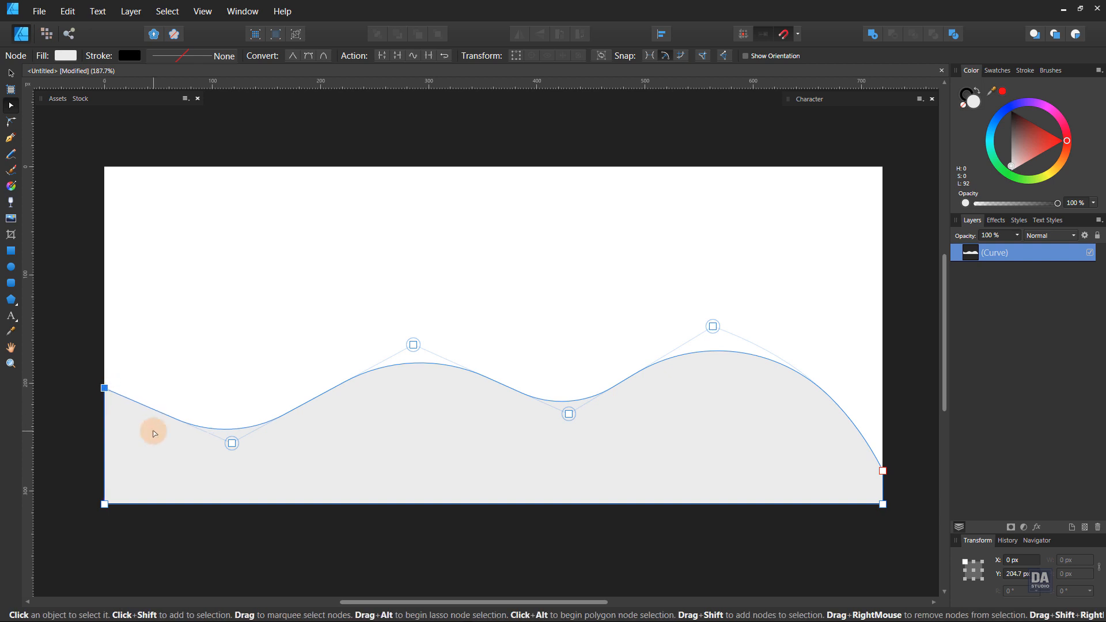
key(c)
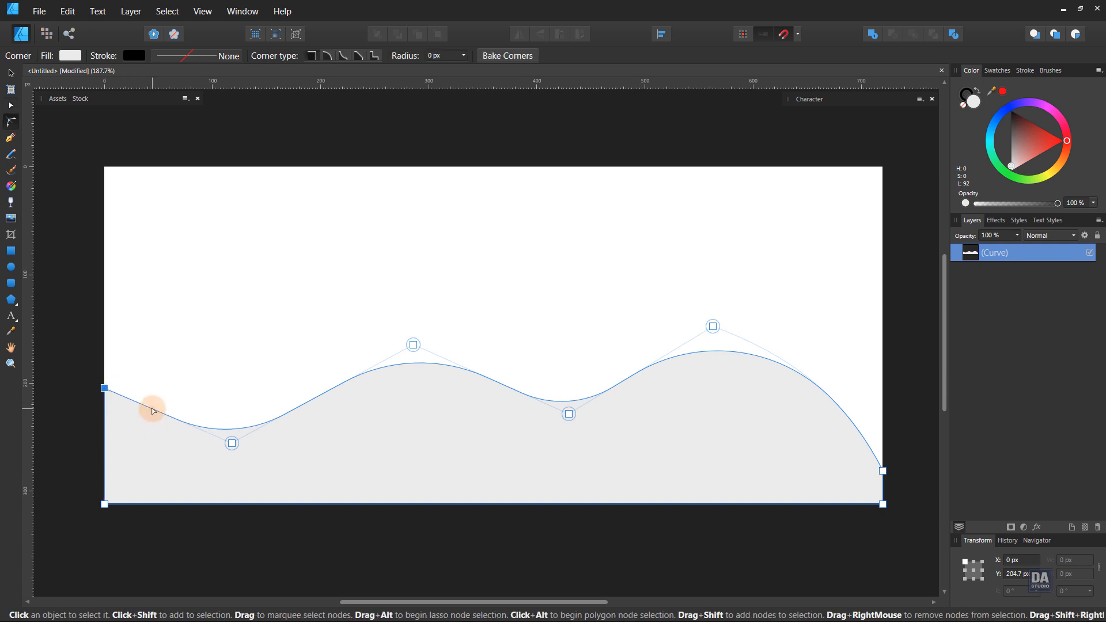
click(105, 388)
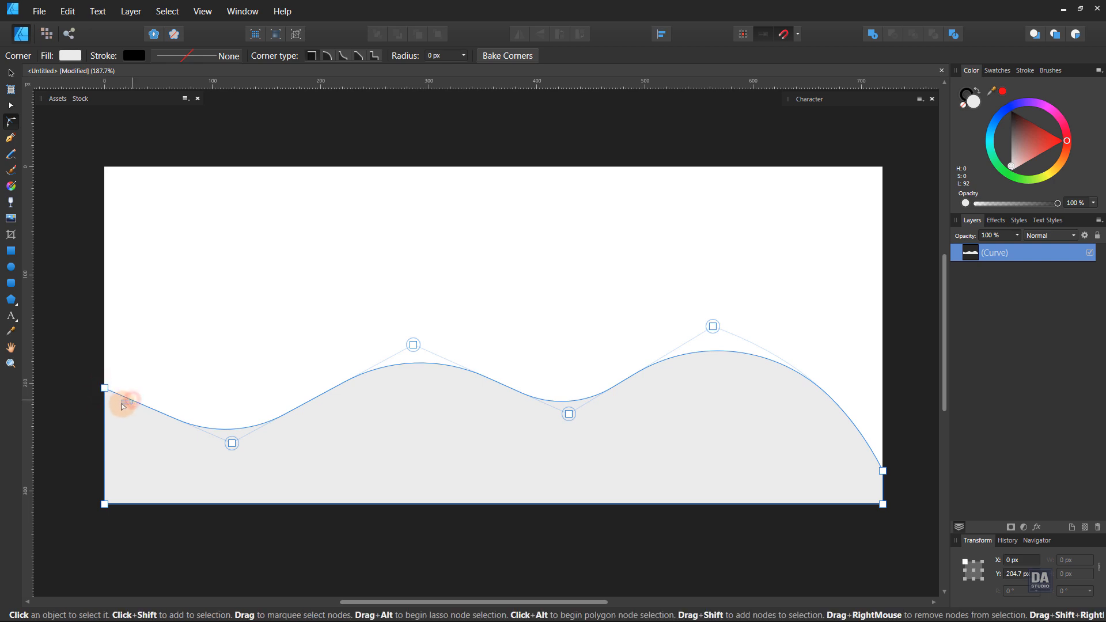
click(104, 387)
Bend the wave's first segment downward and adjust its handles so it flows smoothly into the first valley, then deselect the curve
key(a)
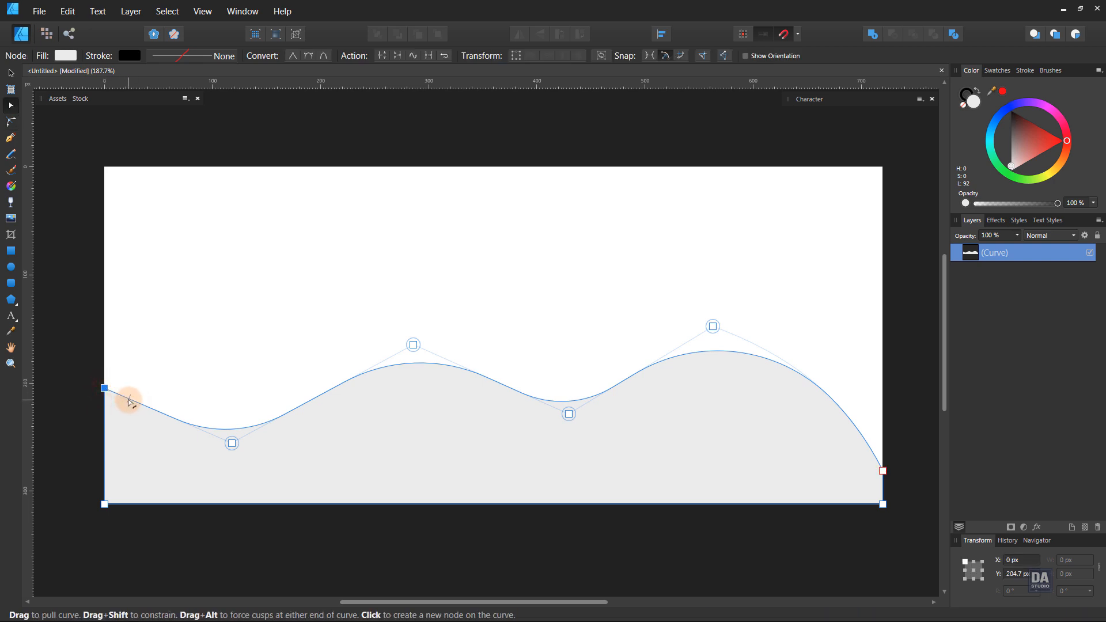
drag(129, 402, 143, 420)
click(182, 429)
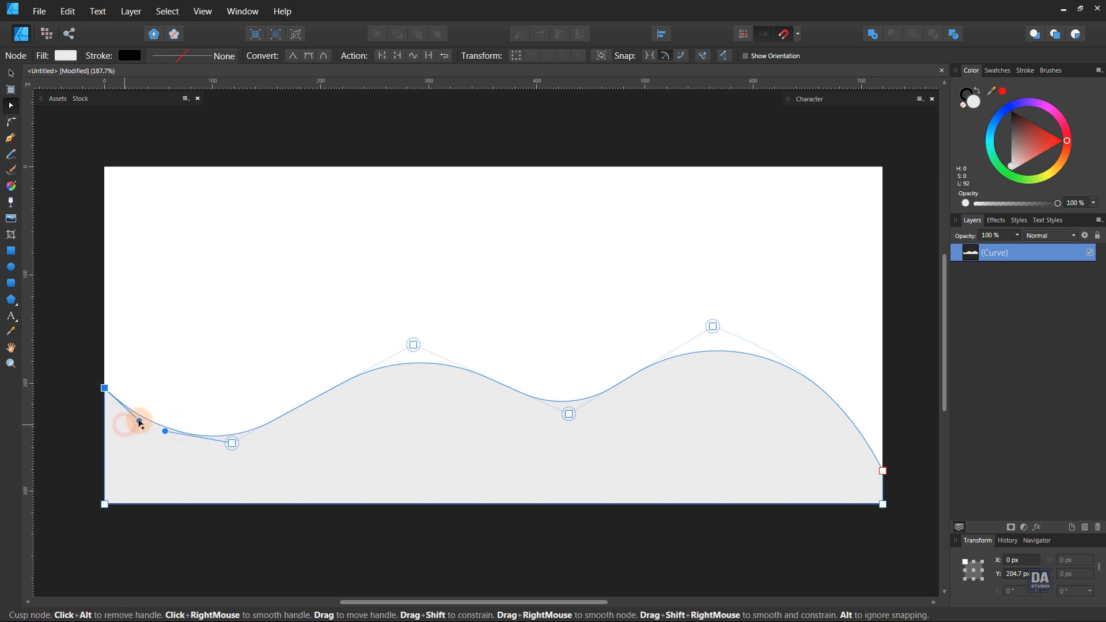
click(164, 432)
click(232, 387)
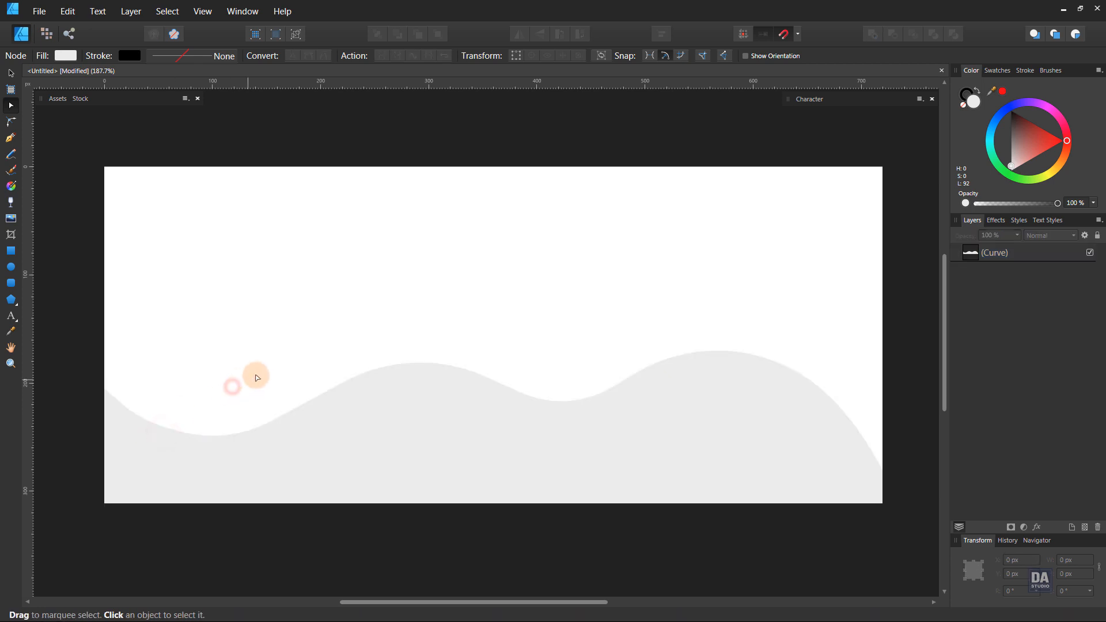
Duplicate the finished wave curve
key(v)
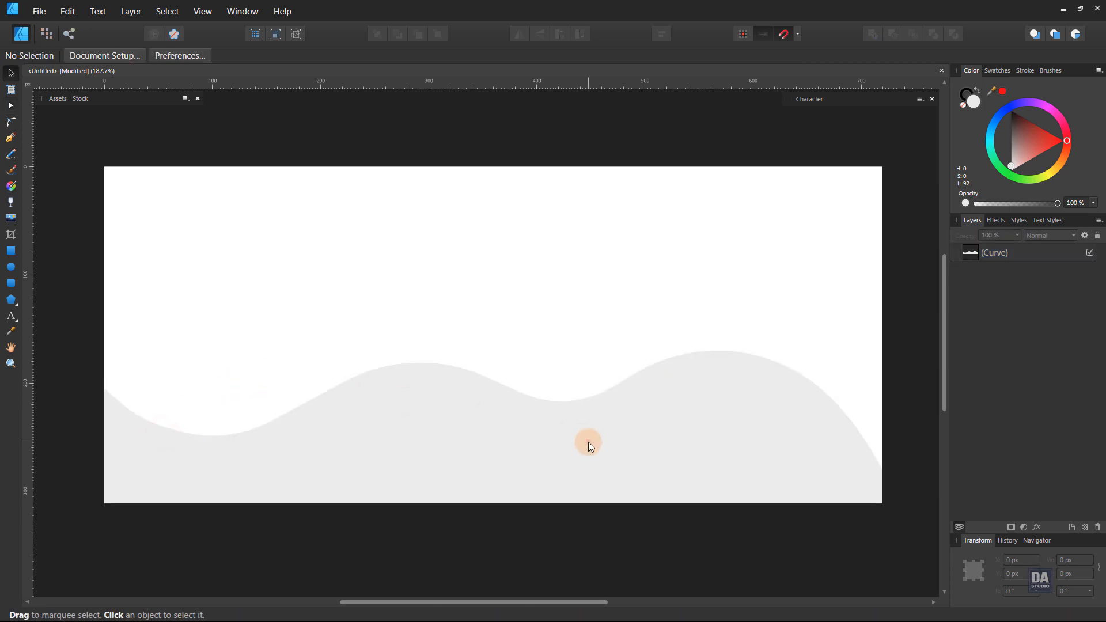
click(589, 441)
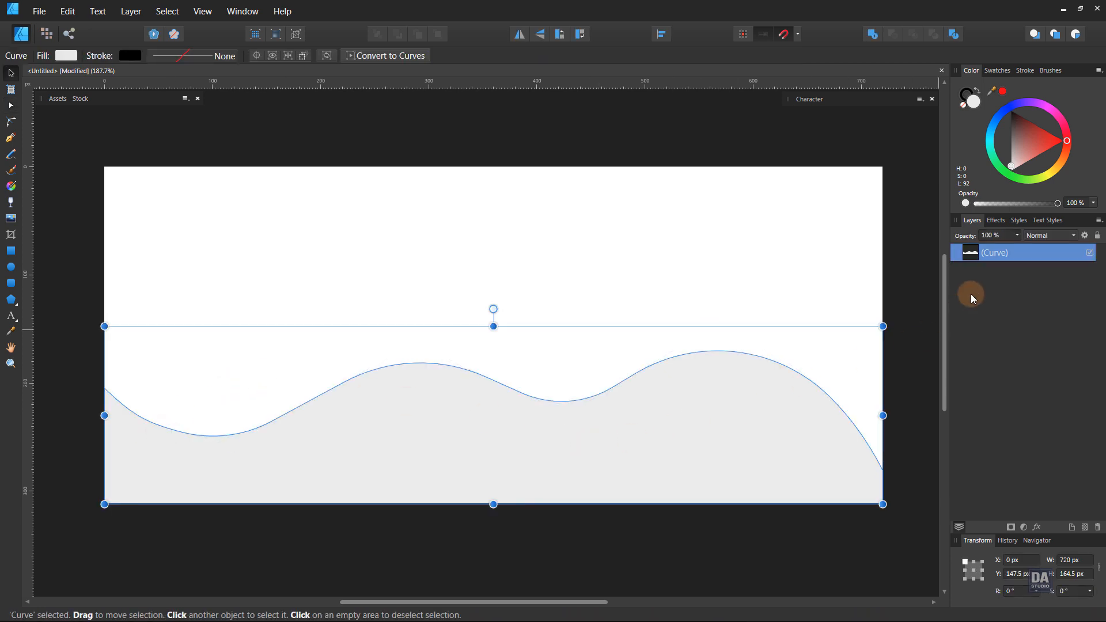
right_click(1004, 257)
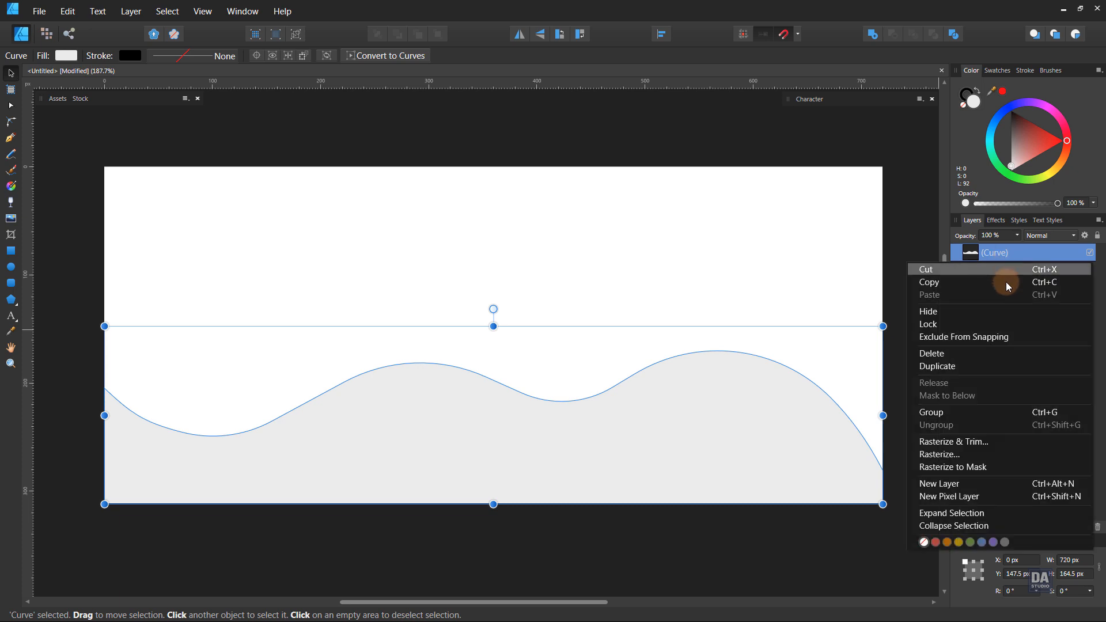
click(995, 370)
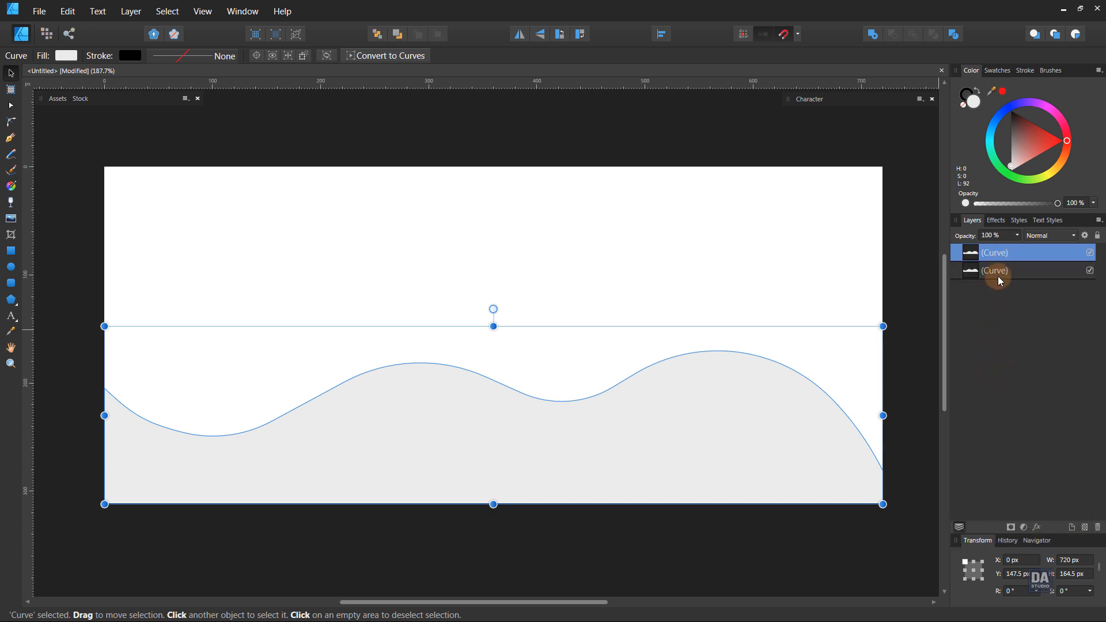
Stretch the lower wave layer upward to a height of 172 px and fill it with a medium gray of lightness about 41
double_click(998, 276)
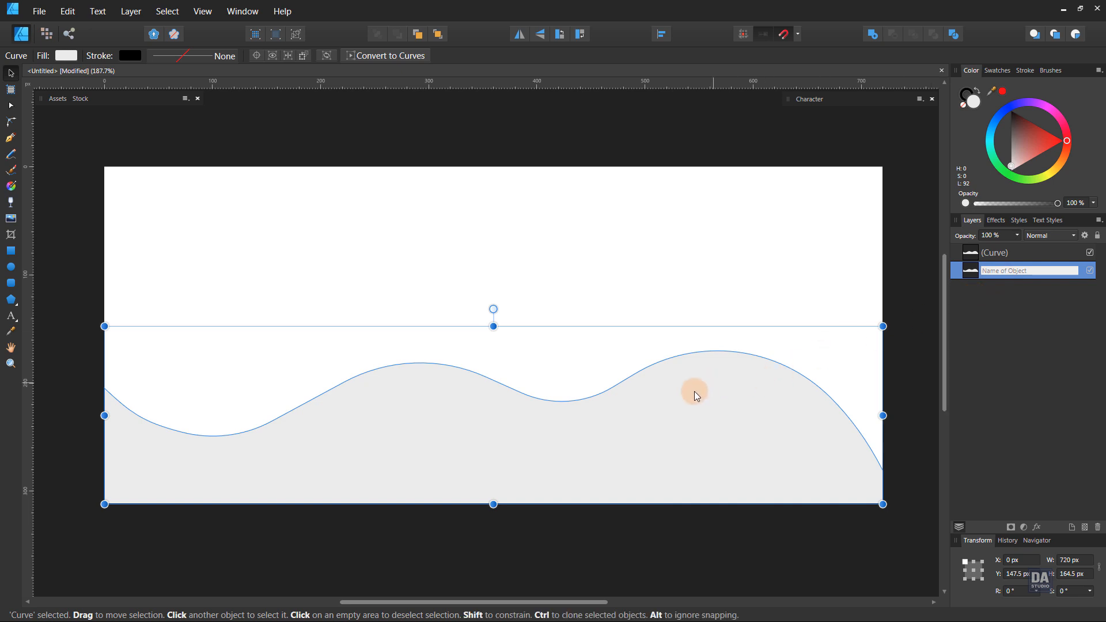
drag(493, 326, 494, 319)
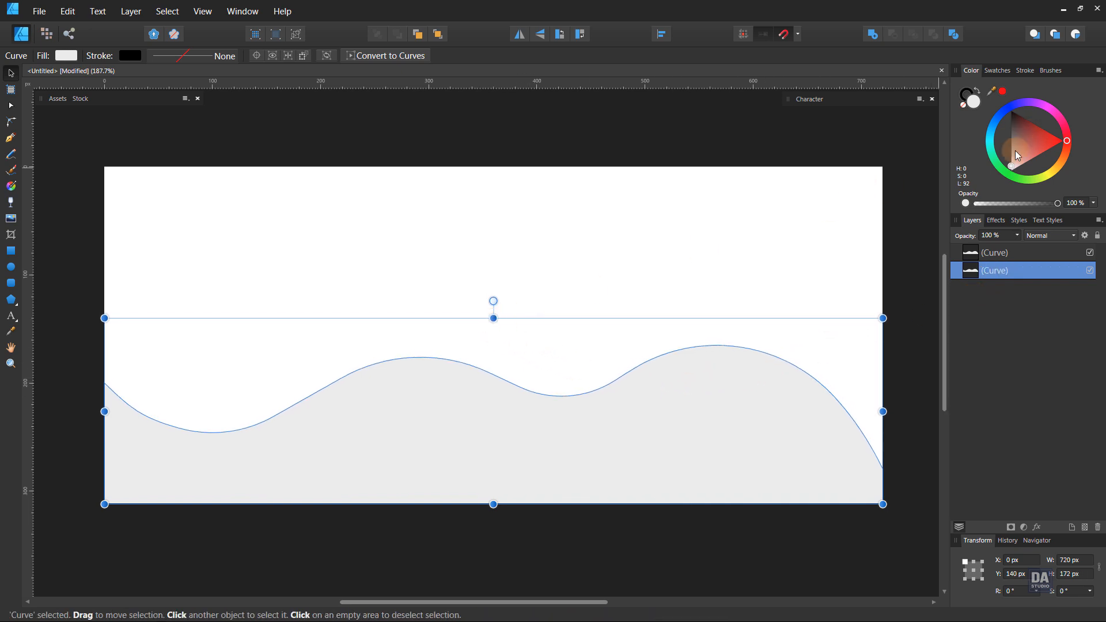
drag(1015, 151, 1011, 136)
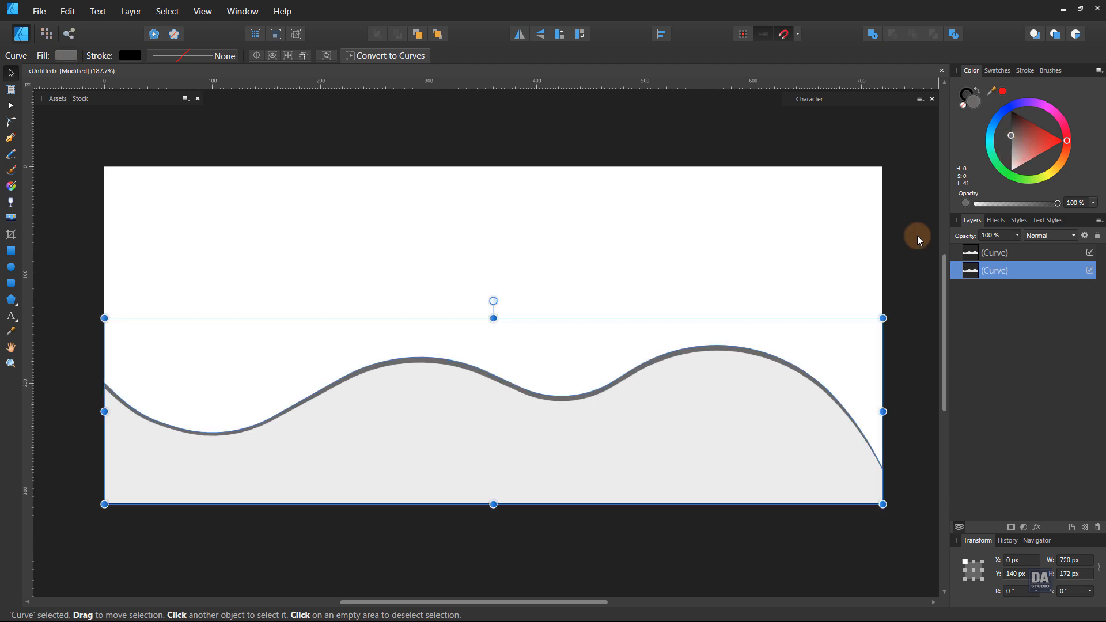
Nudge the dark gray wave upward in small increments so more of it shows above the light wave
key(Up)
key(Up)
key(Up)
key(Up)
key(Up)
key(Up)
key(Up)
key(Up)
key(Up)
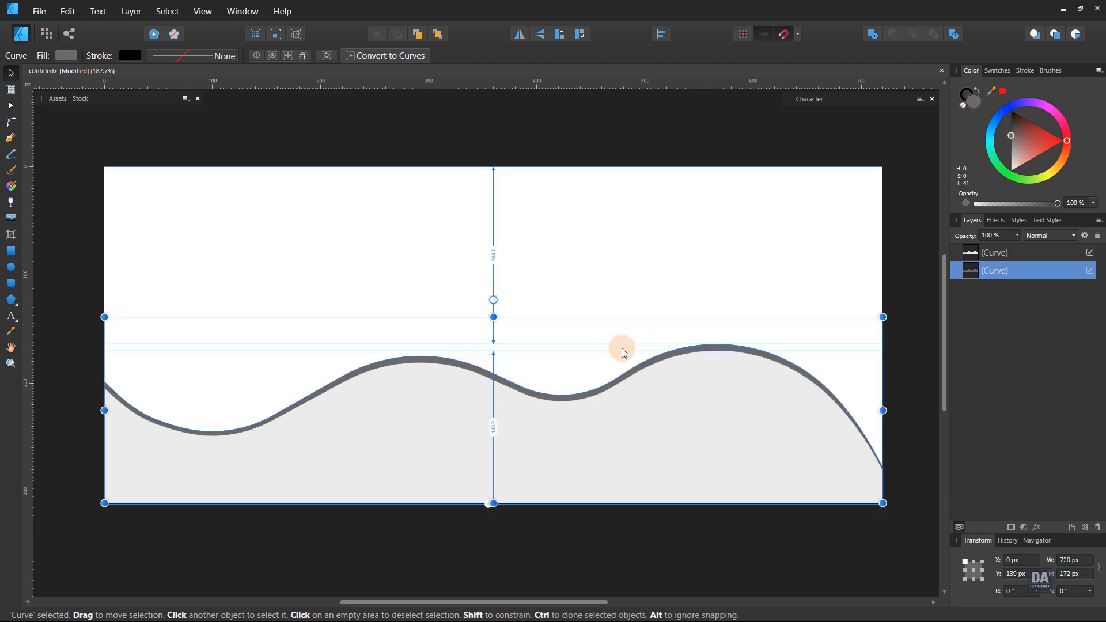
Nudge the dark gray wave to a Y position of 137 px
key(Down)
key(Down)
key(Down)
key(Down)
key(Down)
key(Down)
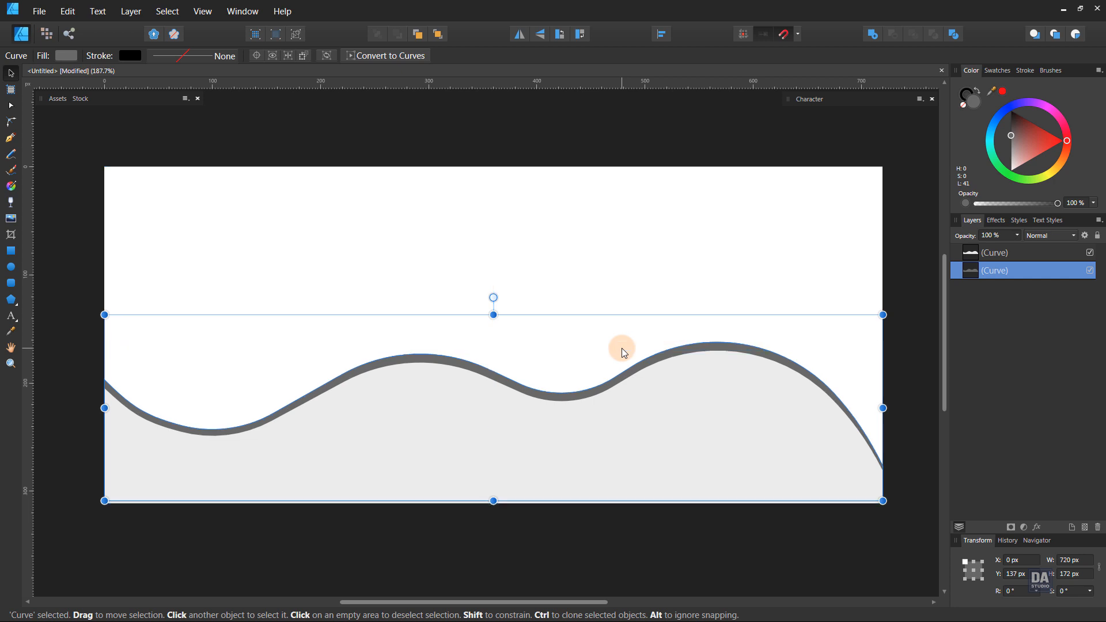
Lower the dark gray wave's left end node to about Y 203 px and shift its first valley node slightly left
key(a)
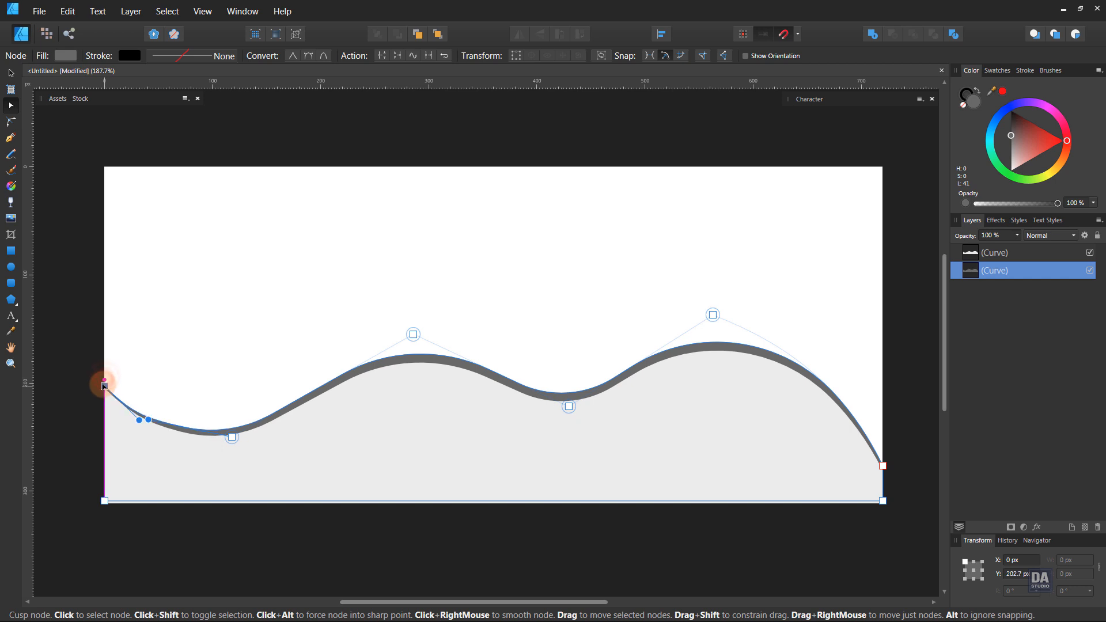
click(226, 354)
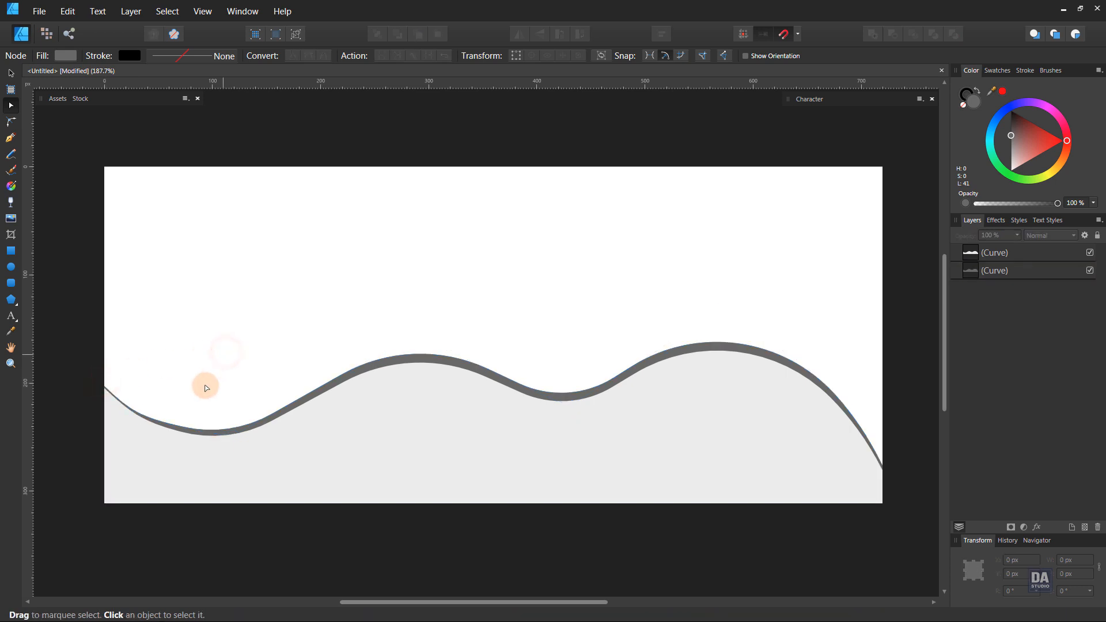
click(183, 433)
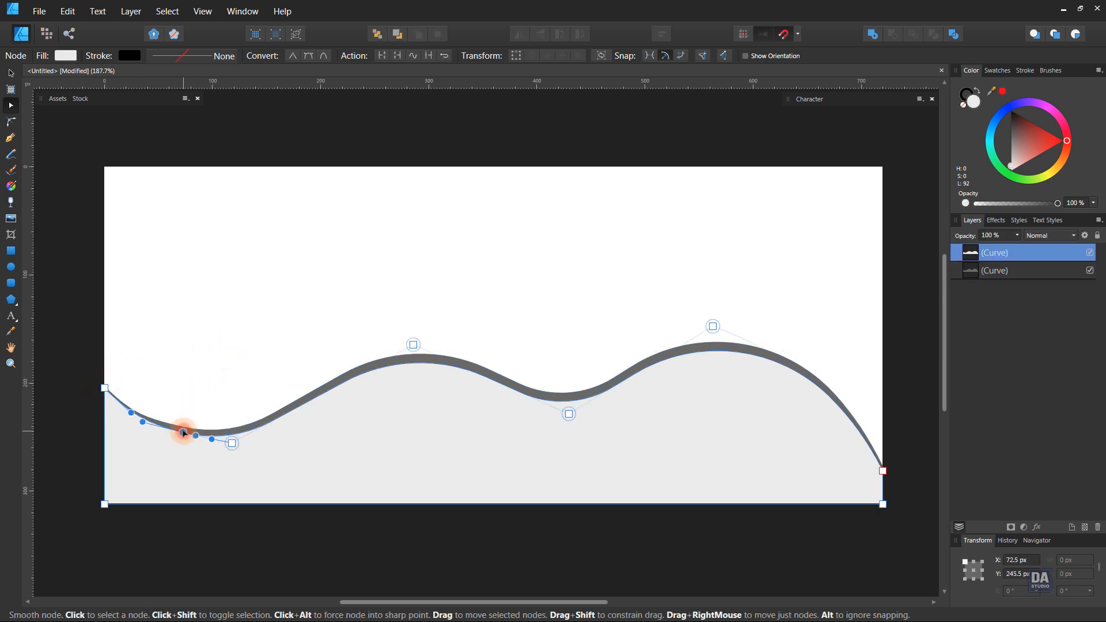
click(415, 358)
click(231, 438)
drag(231, 438, 225, 437)
click(225, 357)
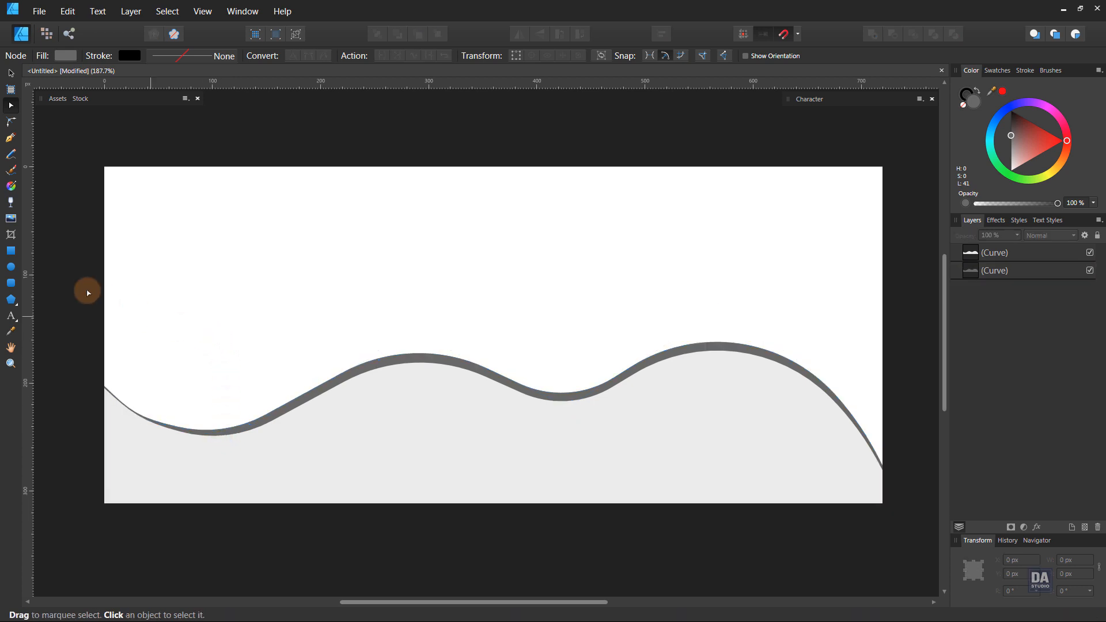
Draw a rectangle of about 602 × 312 px covering the canvas from X 118 px to its right edge, and convert it to curves
click(12, 252)
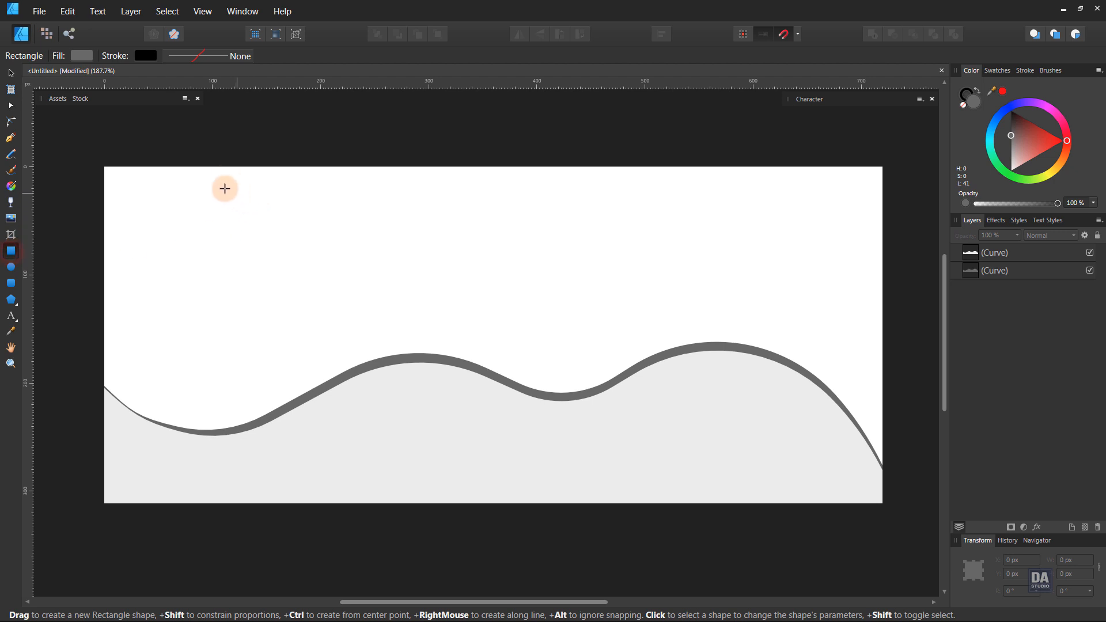
drag(231, 167, 881, 503)
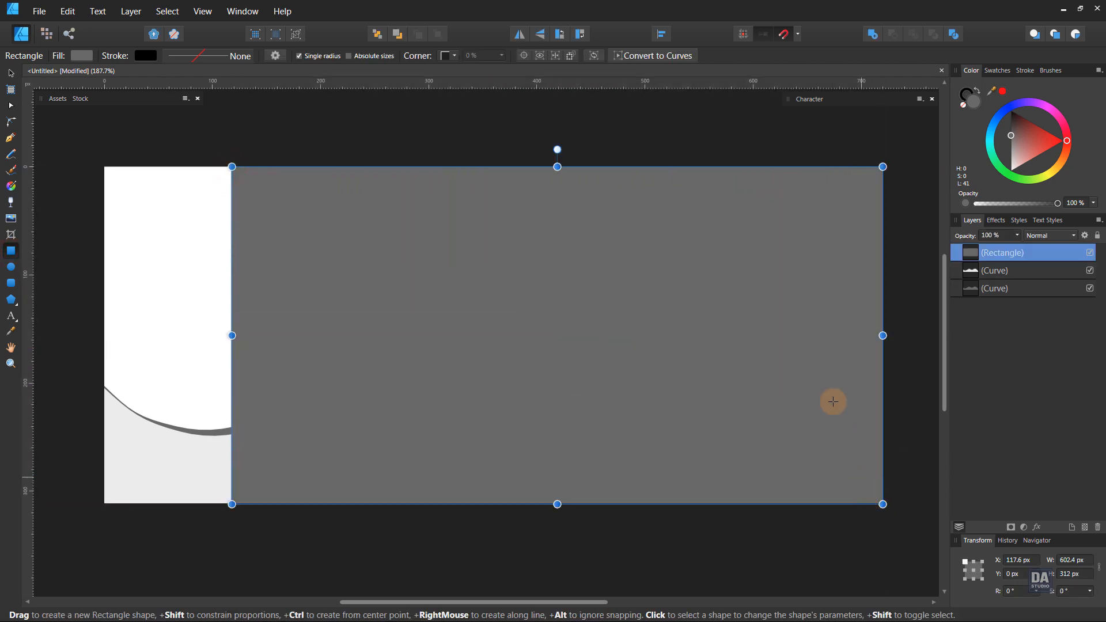
click(636, 61)
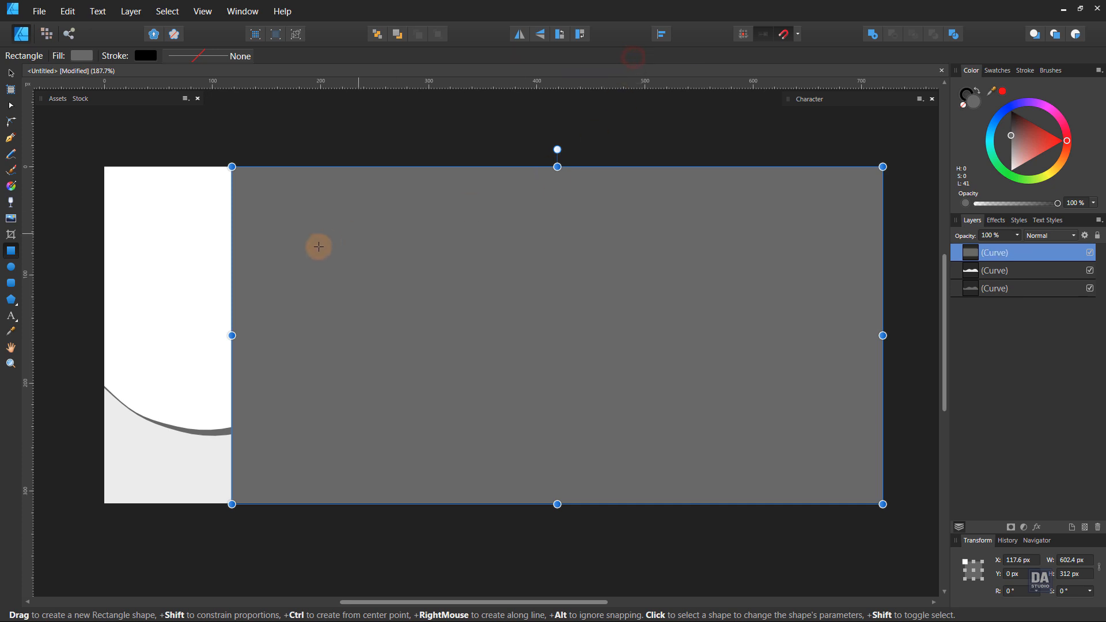
Move the shape's lower-left node along the bottom edge to about X 486 px and bend its slanted left edge outward
key(a)
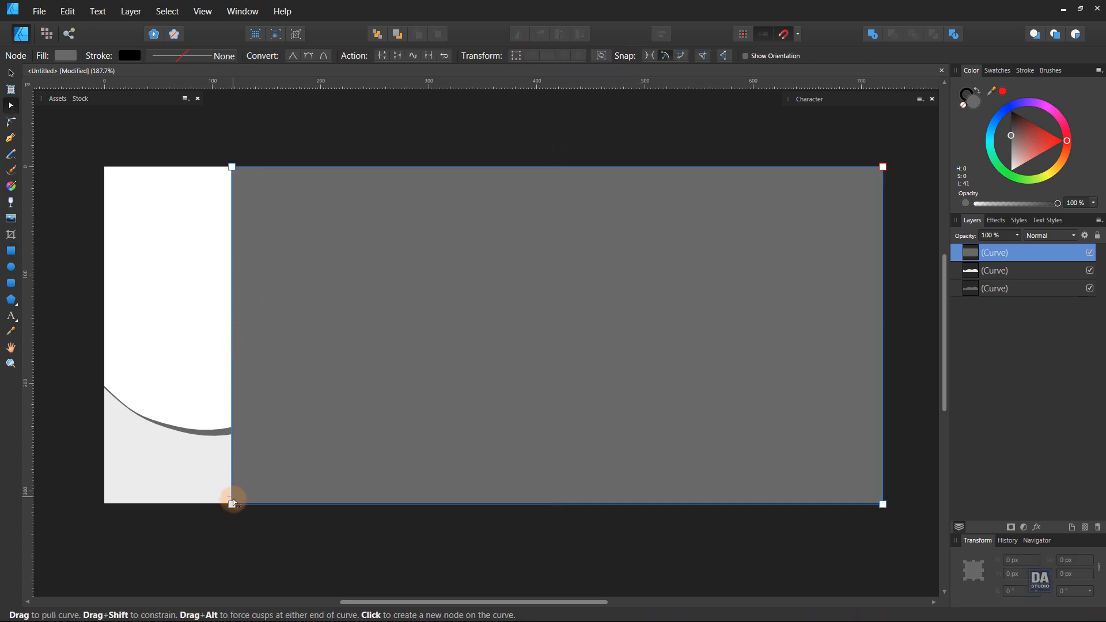
drag(231, 504, 576, 499)
click(367, 321)
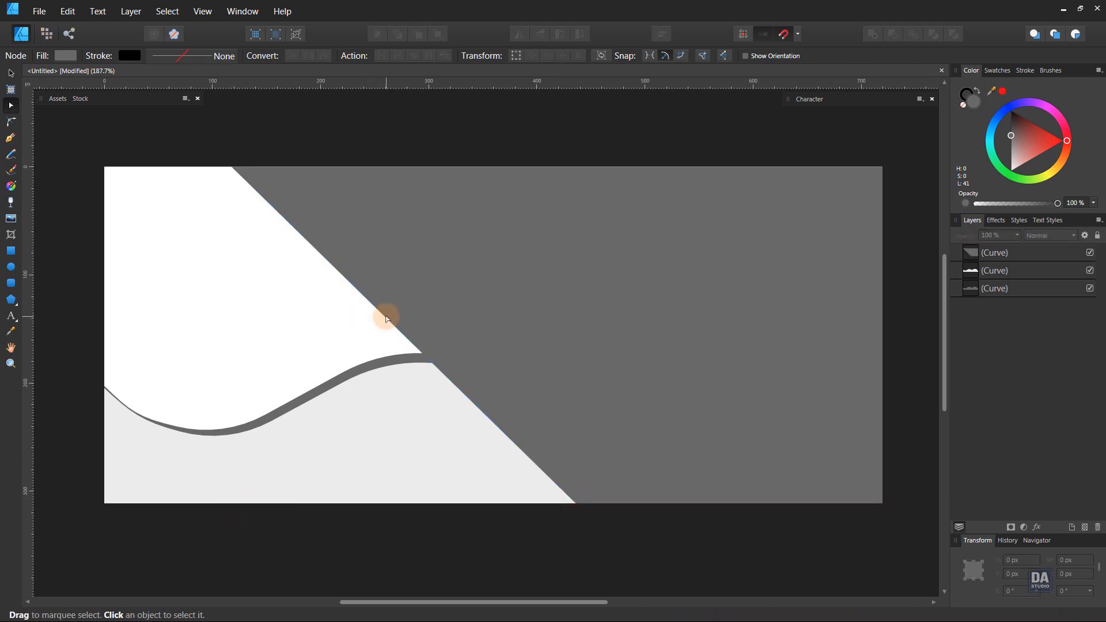
click(385, 318)
drag(418, 300, 466, 244)
drag(576, 505, 629, 504)
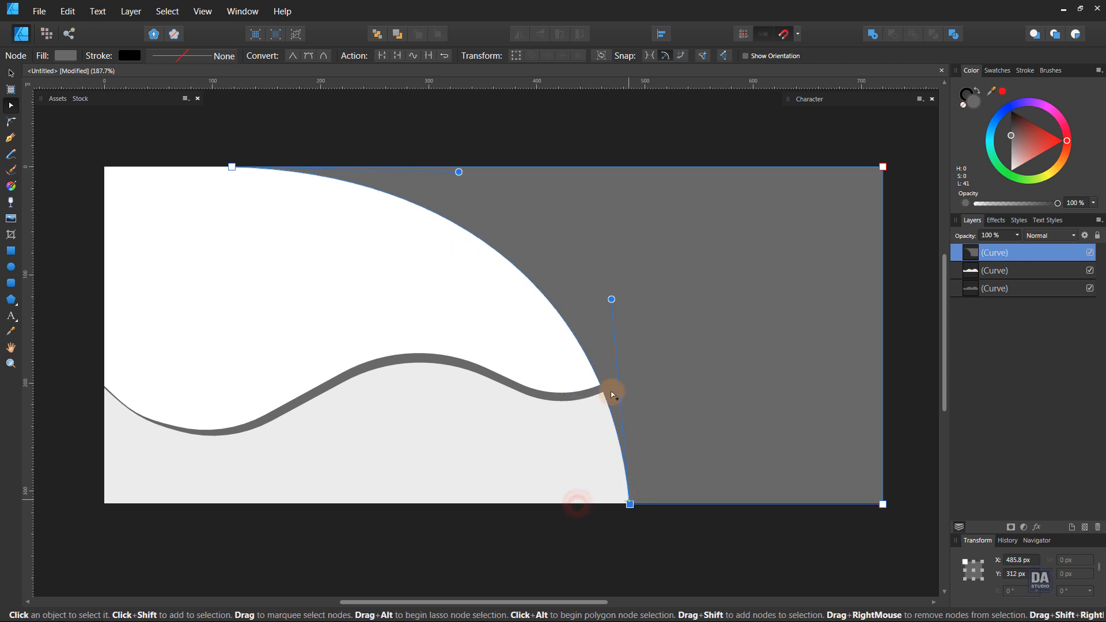
Adjust the handles at both ends of the bent edge to form a smooth S-curve that leaves the top edge horizontally
drag(611, 300, 388, 419)
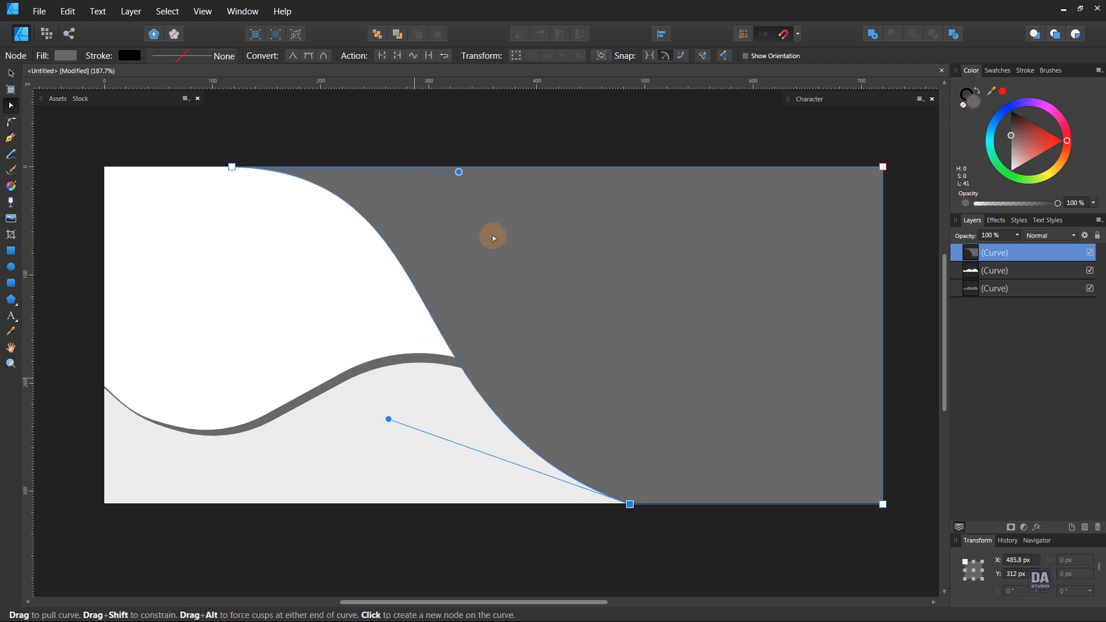
drag(460, 173, 609, 189)
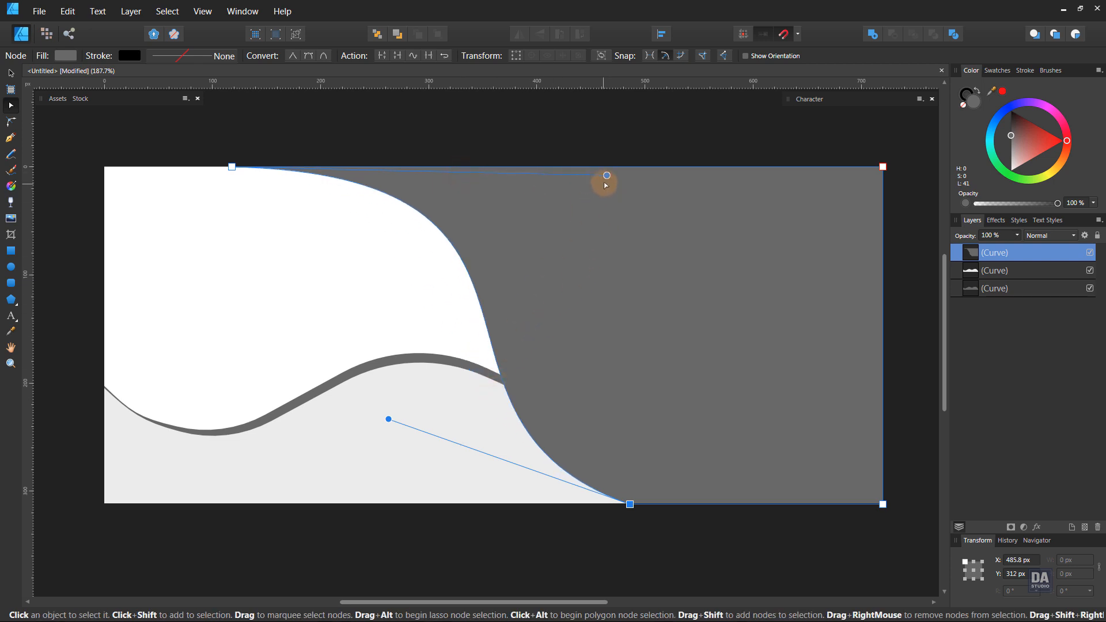
drag(606, 176, 550, 167)
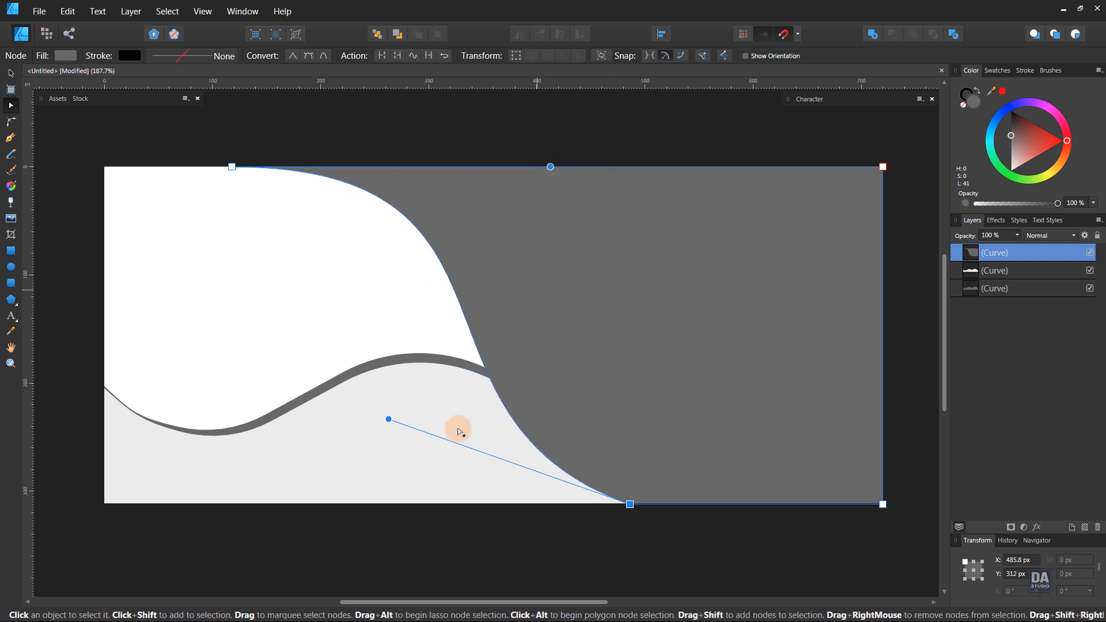
drag(388, 418, 363, 415)
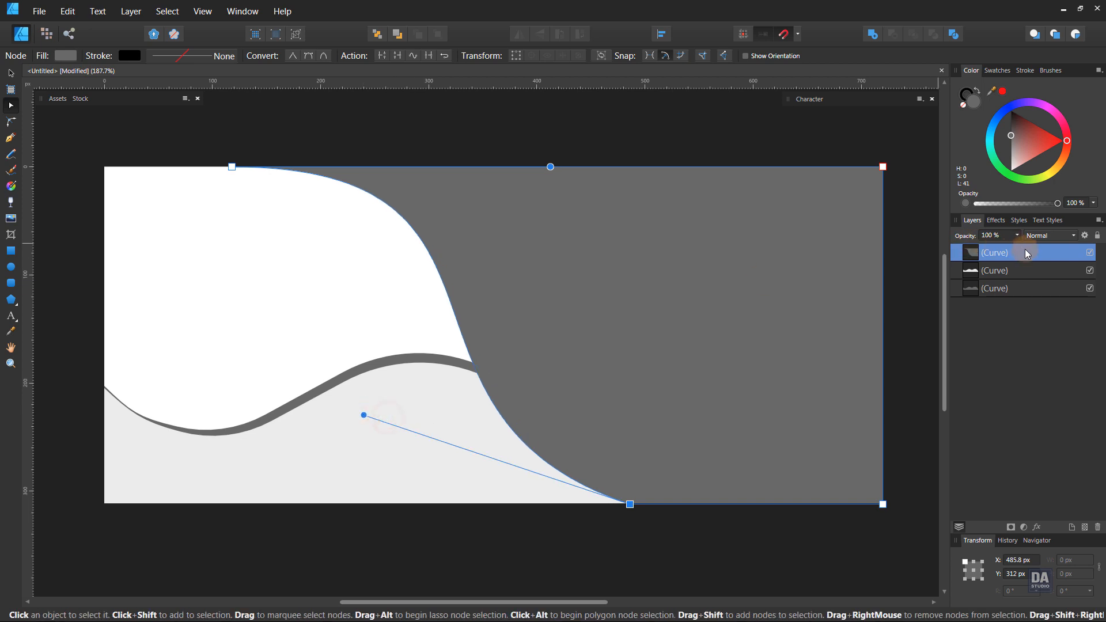
Place the S-curved shape behind both waves, darken its fill to lightness 27, and deselect it
drag(1026, 253, 1029, 336)
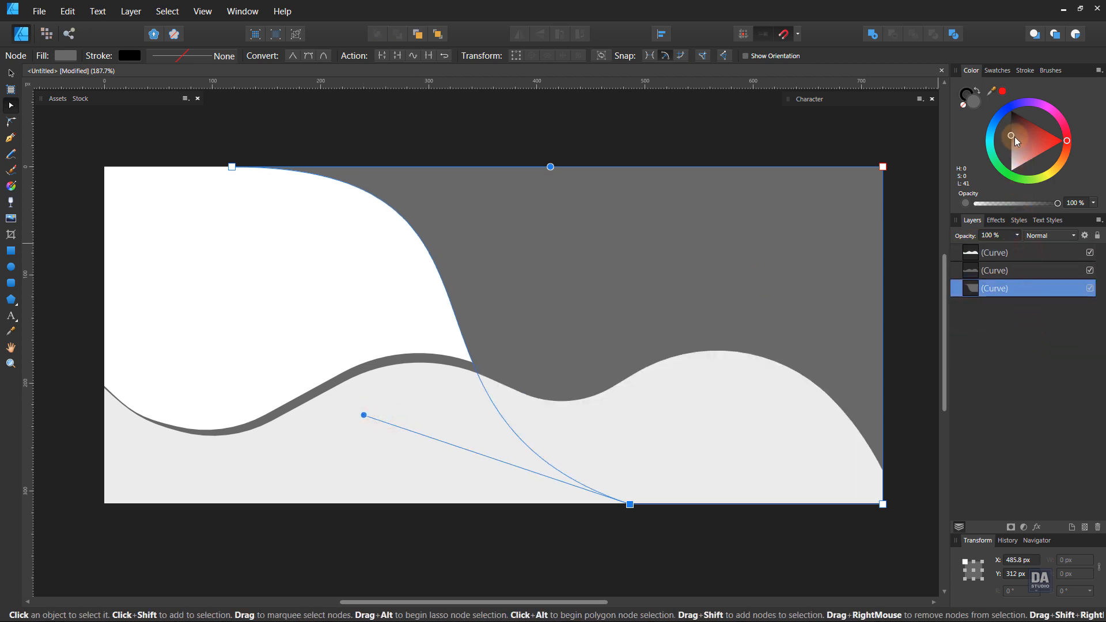
drag(1015, 136, 1011, 127)
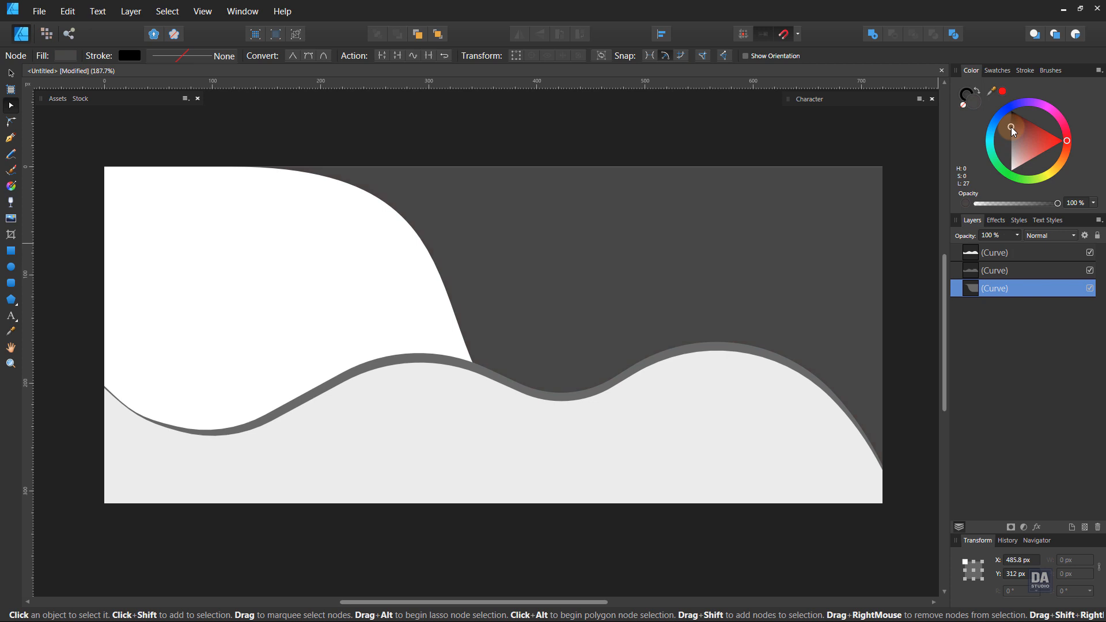
click(757, 142)
click(686, 146)
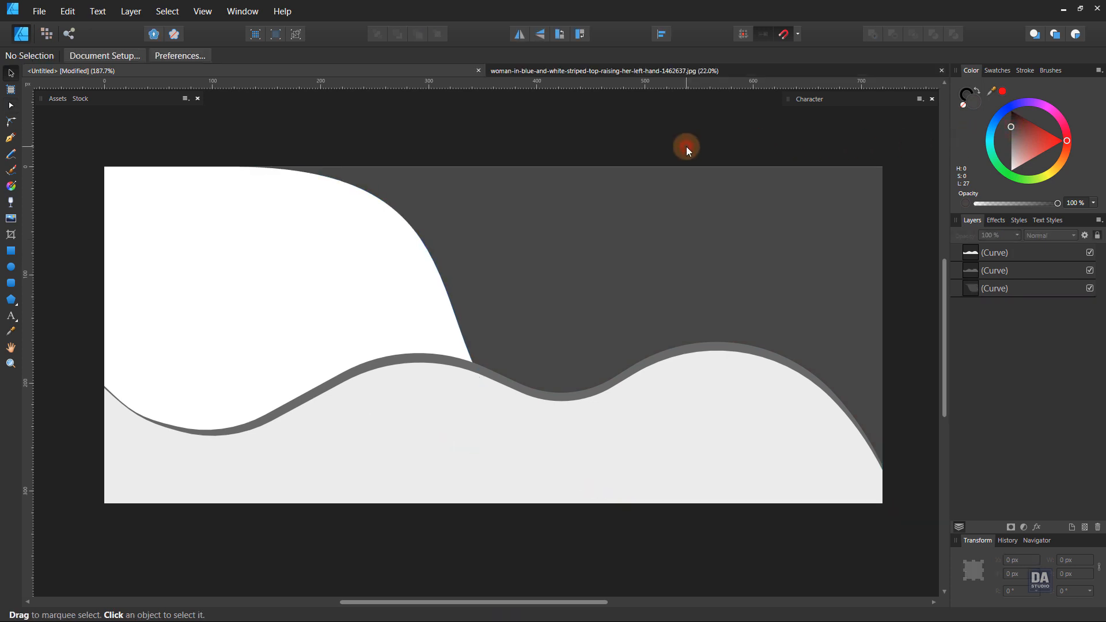
Switch to the open photo of the woman in the striped shirt, unlock its background layer and scale it down to about 832 px wide
click(704, 76)
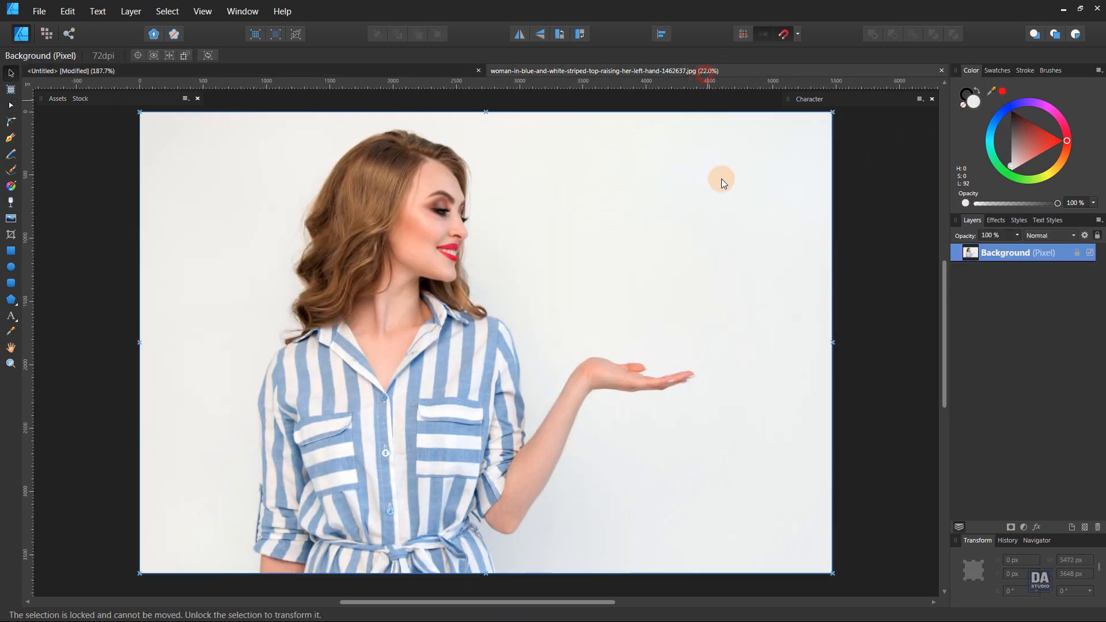
click(726, 206)
click(1077, 252)
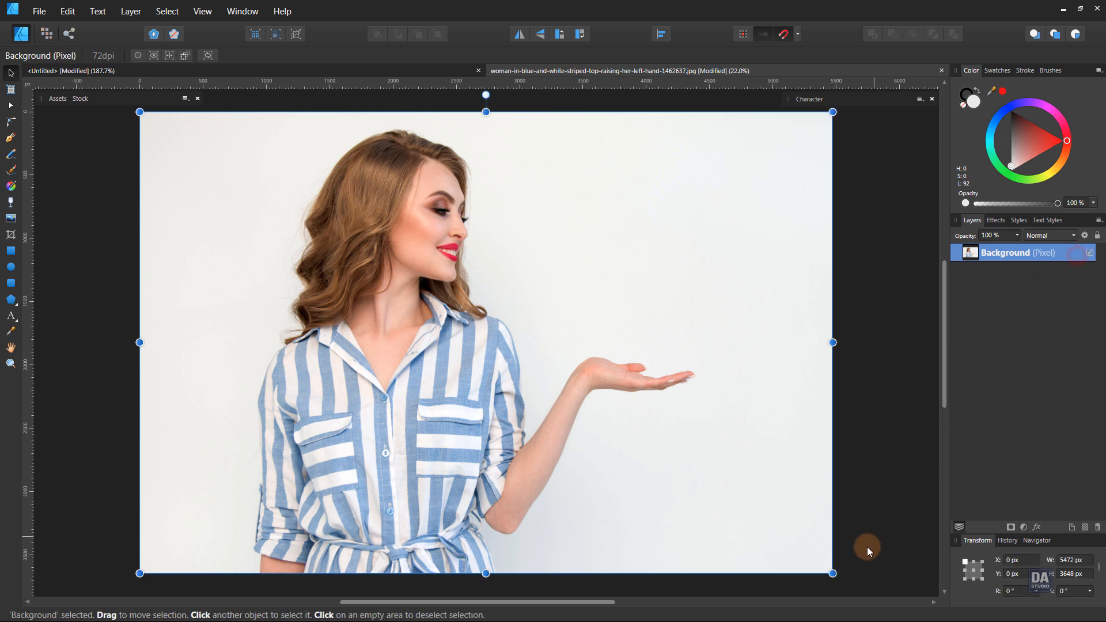
drag(832, 572, 237, 185)
Copy the scaled photo and paste it into the untitled wave document
click(69, 11)
click(71, 65)
click(68, 69)
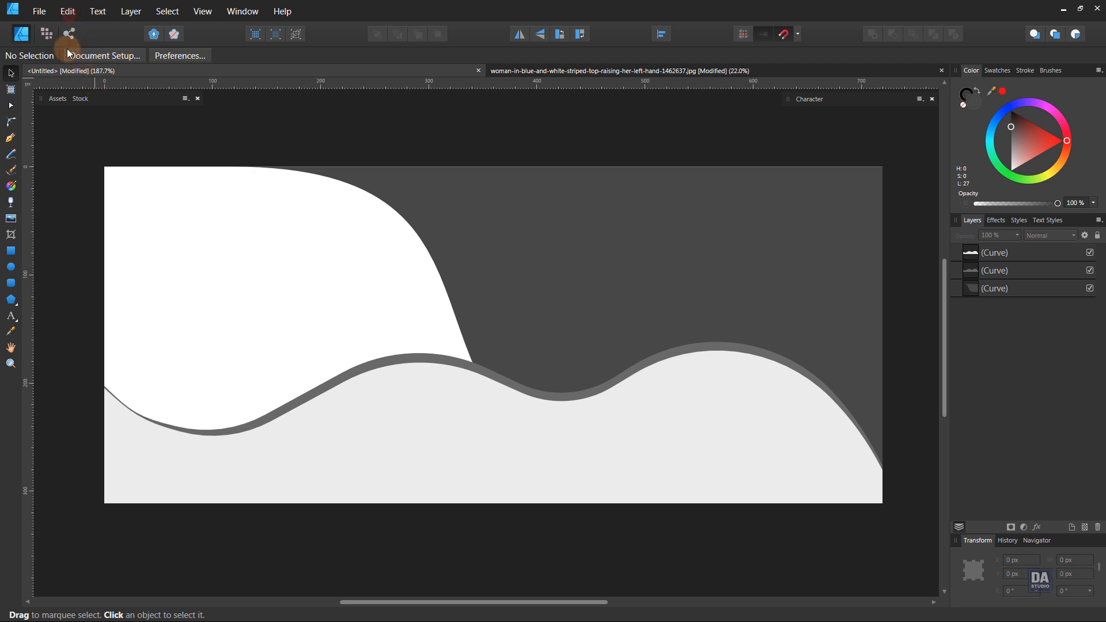
click(68, 12)
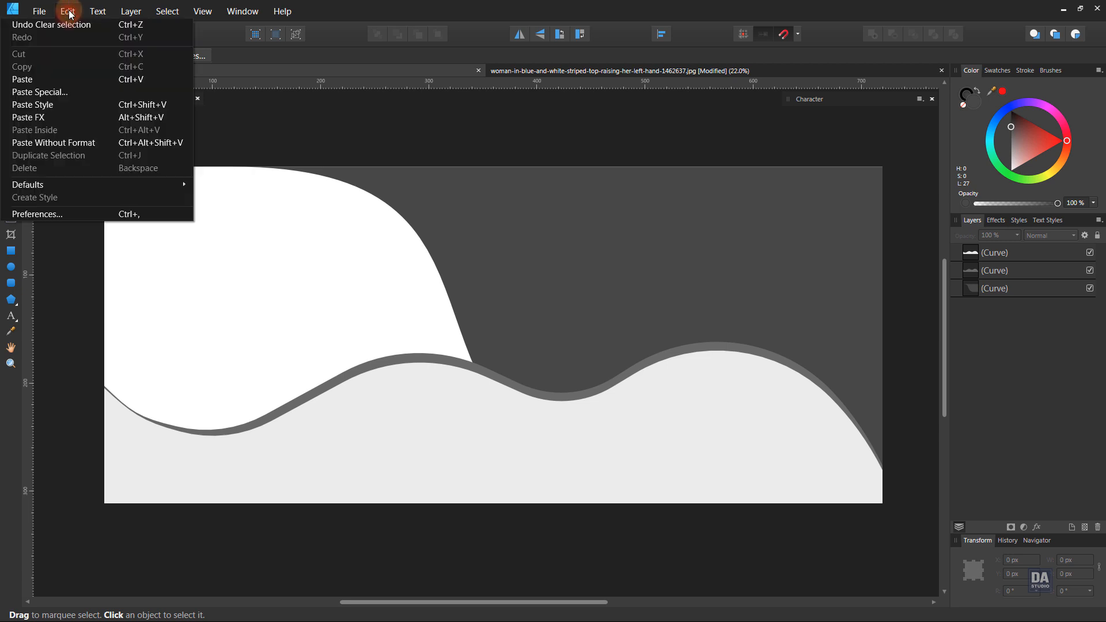
click(62, 77)
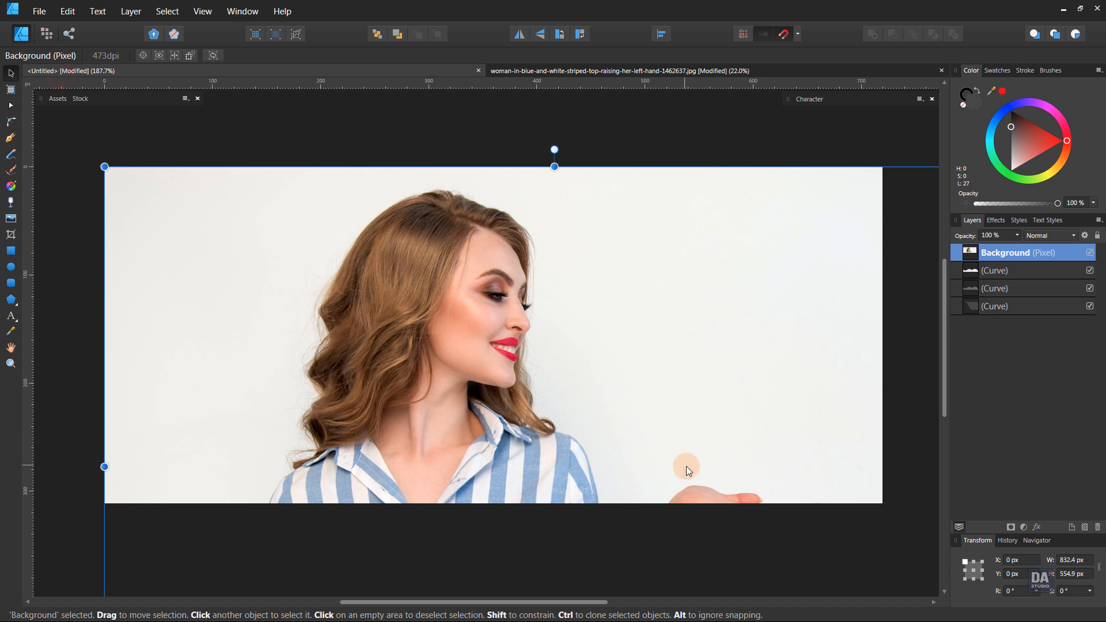
Scale the pasted photo down to about 375 × 250 px and position it over the canvas's upper-left area, aligned with the top edge
drag(686, 466, 605, 361)
drag(745, 490, 765, 378)
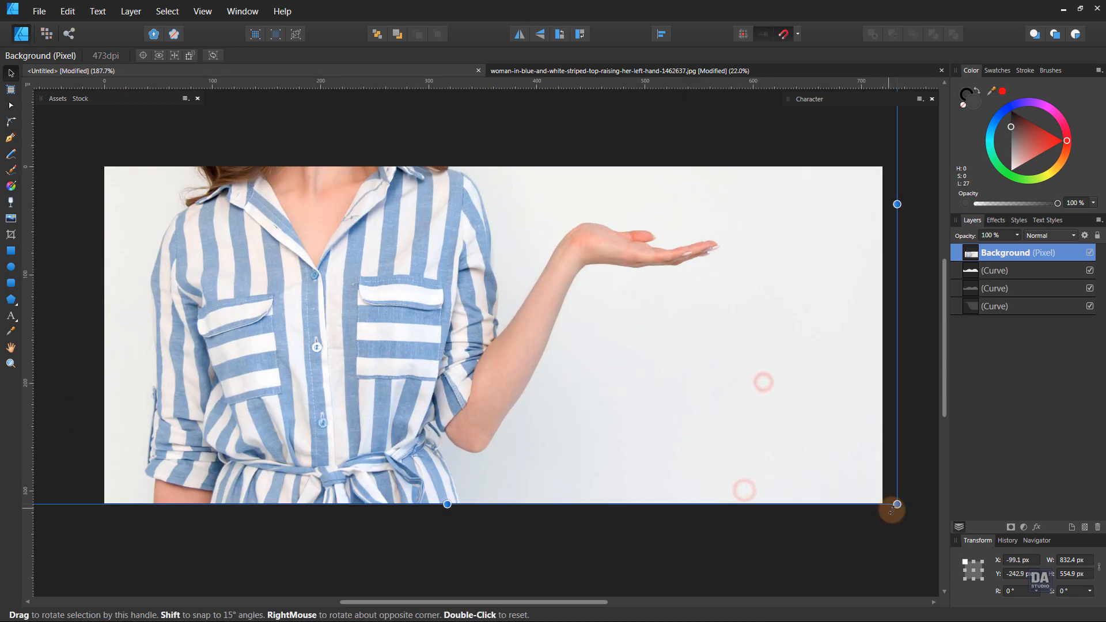
drag(897, 504, 654, 342)
drag(578, 299, 400, 378)
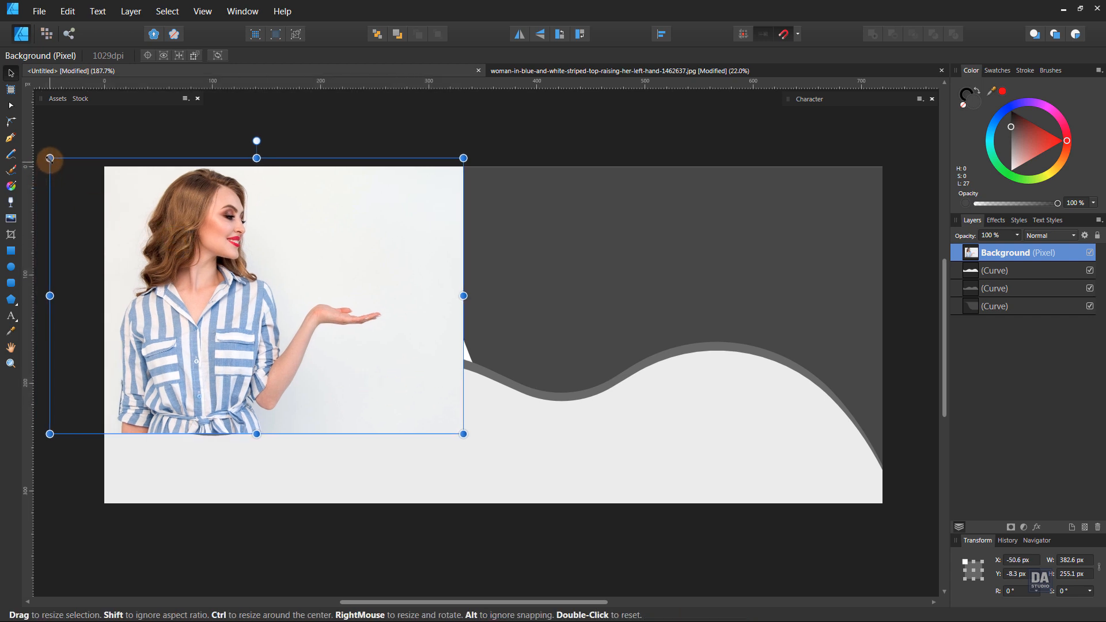
drag(49, 158, 59, 166)
drag(252, 260, 252, 260)
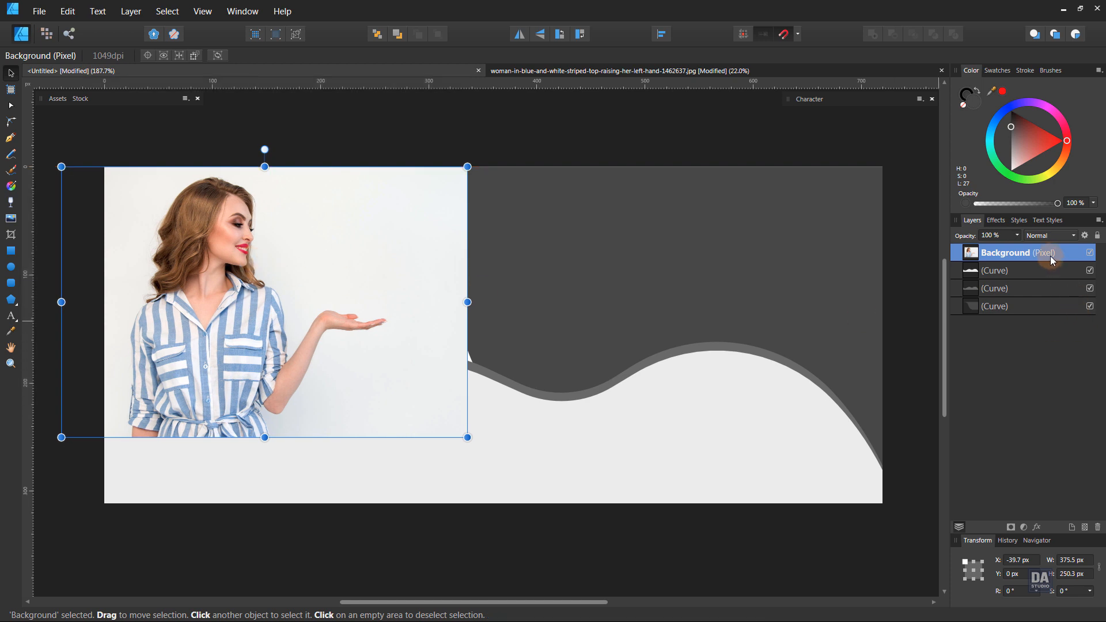
Send the photo behind all the curves, enlarge it to about 384 × 256 px and shift it slightly up
drag(1050, 256, 1045, 364)
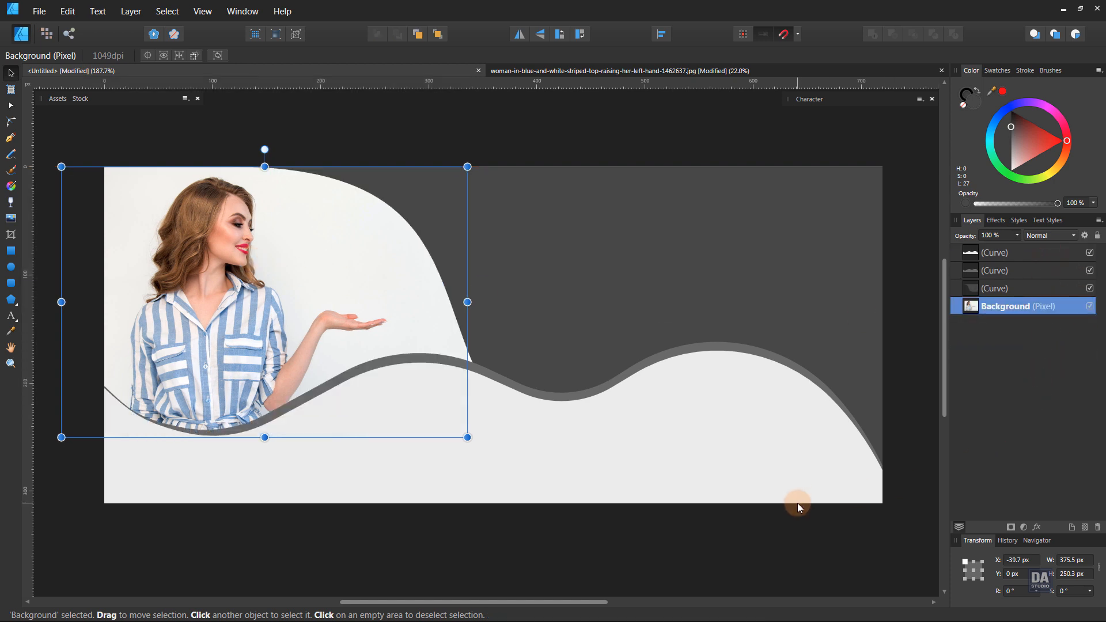
drag(468, 437, 474, 444)
drag(325, 349, 327, 343)
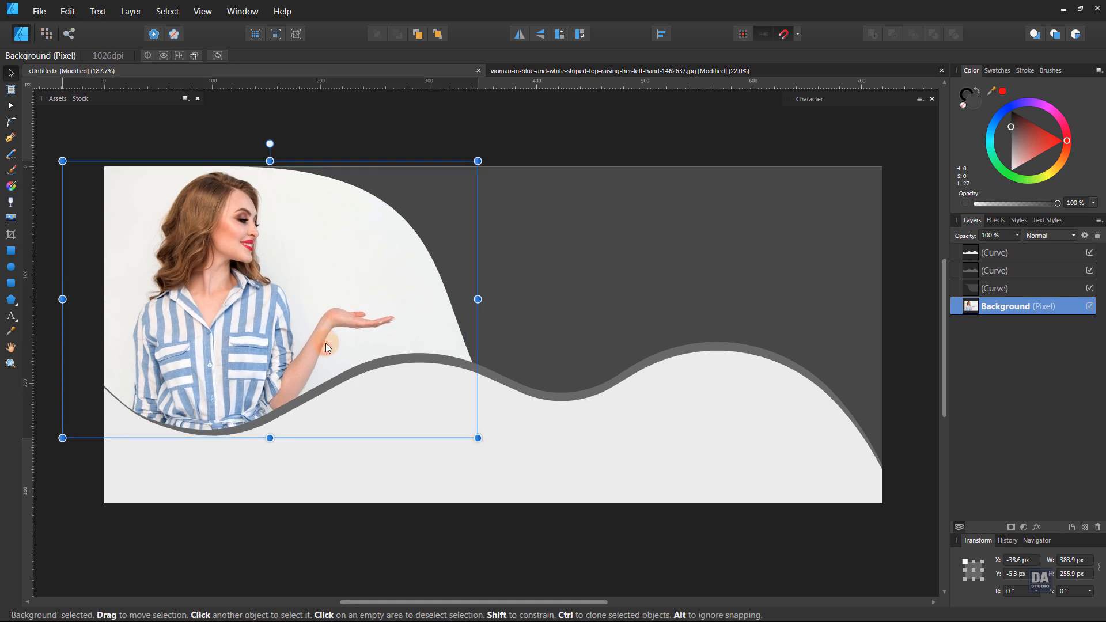
Fill the light front wave with blue sampled from the shirt, lightened to H 212, S 21, L 81, and deselect it
click(693, 458)
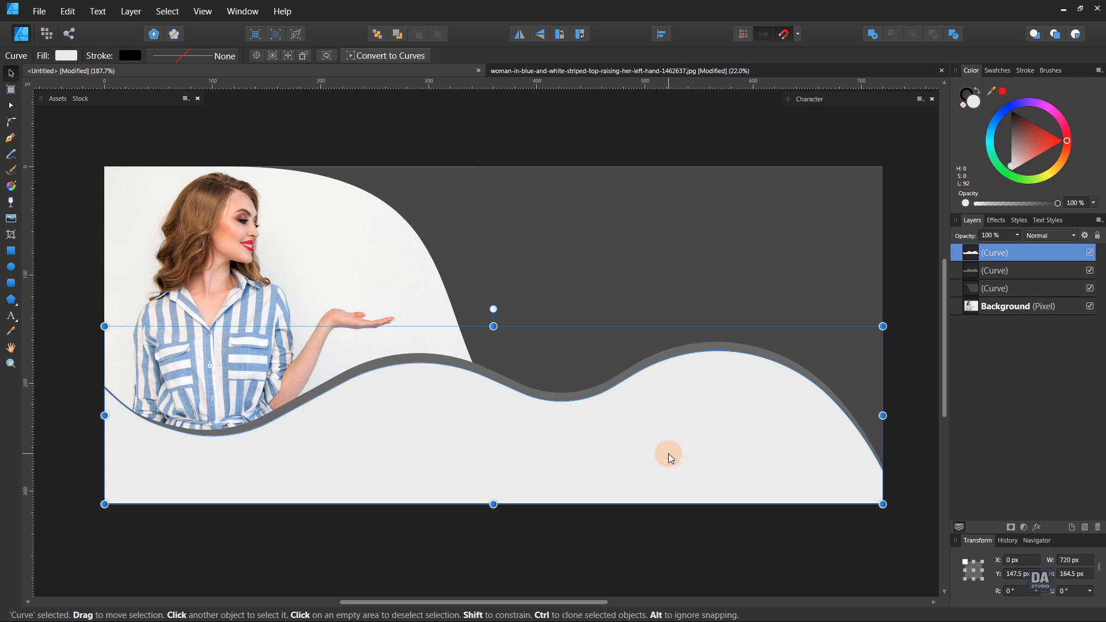
click(11, 330)
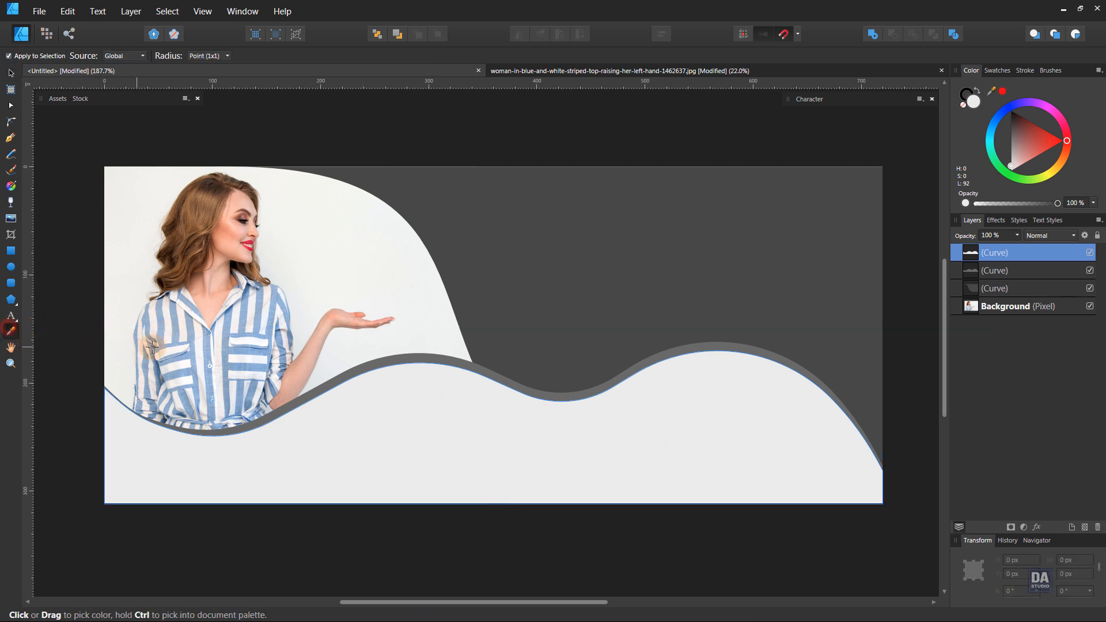
click(190, 335)
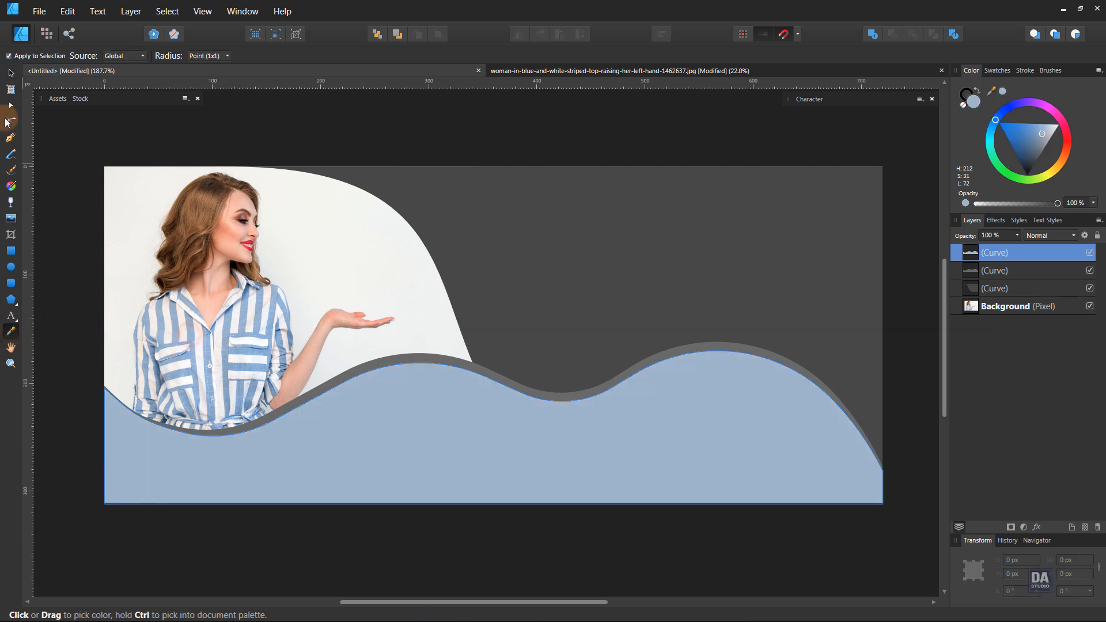
click(6, 73)
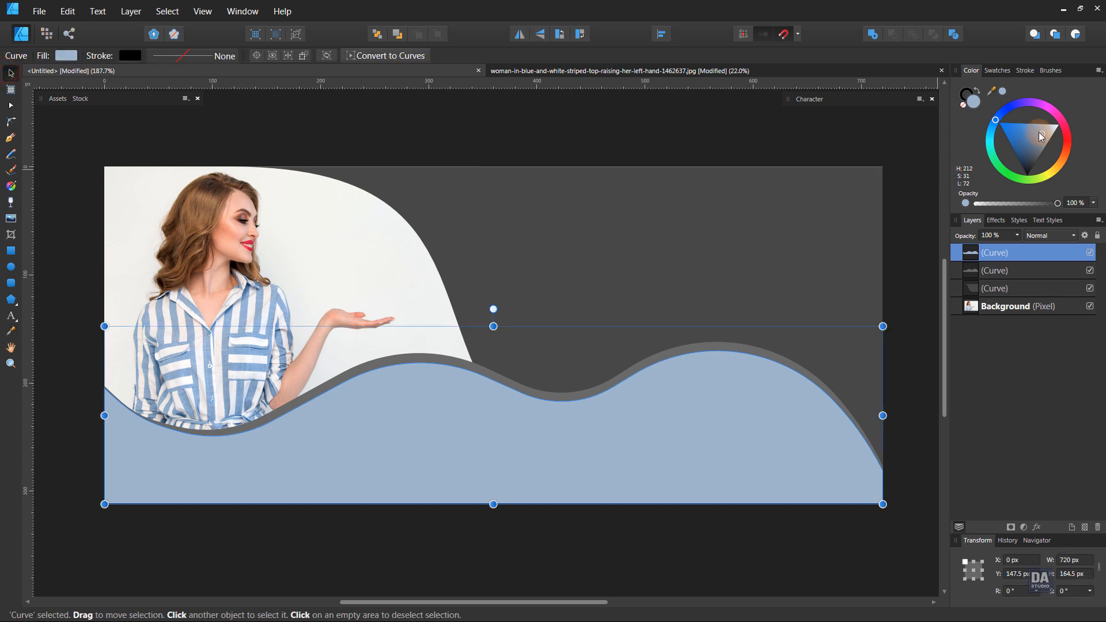
drag(1043, 133, 1049, 133)
click(735, 131)
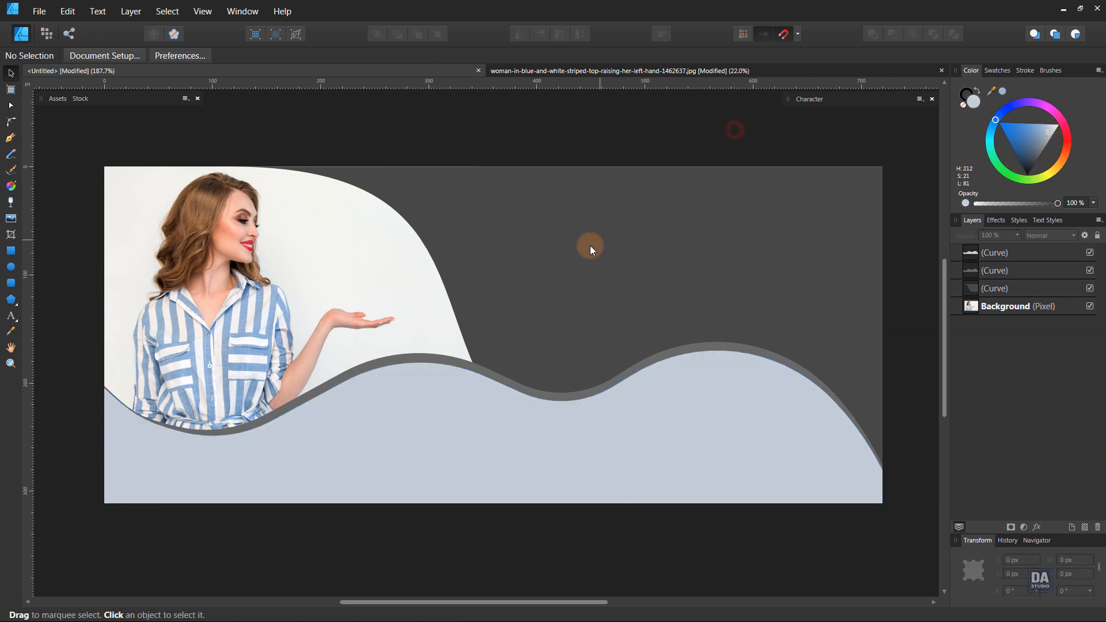
Apply the sampled shirt blue to the dark S-curved shape and deepen it to H 212, S 57, L 47
click(590, 245)
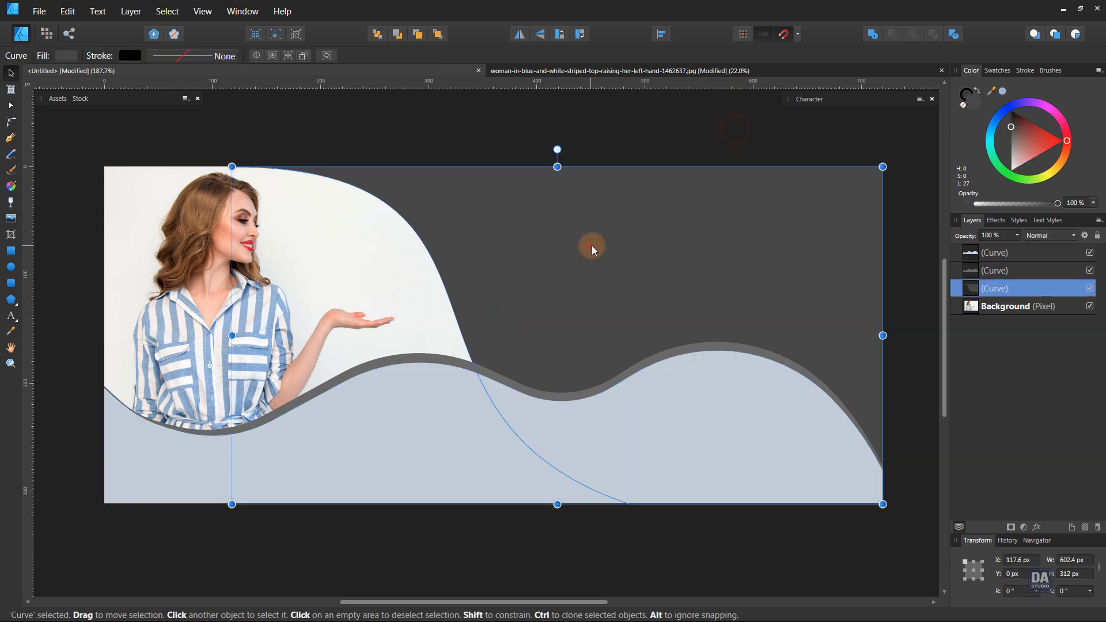
click(1002, 93)
mouse_move(1039, 137)
mouse_down()
mouse_move(1034, 147)
mouse_move(1019, 137)
mouse_up()
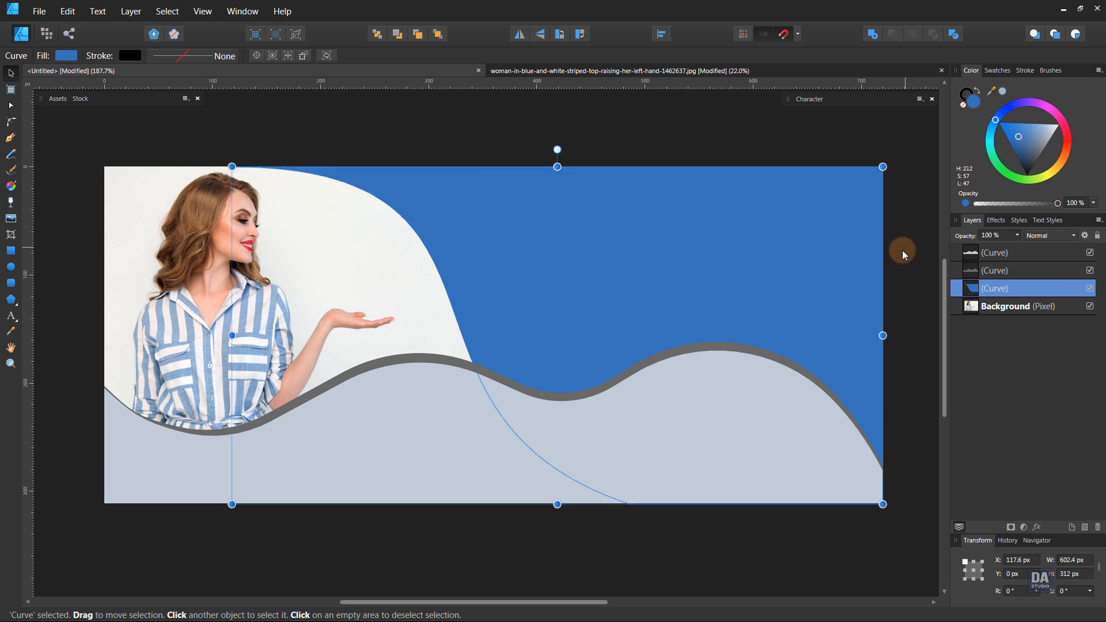
Fill the thin grey wave band with the sampled shirt blue, darkened to H 212, S 65, L 29
double_click(453, 360)
key(v)
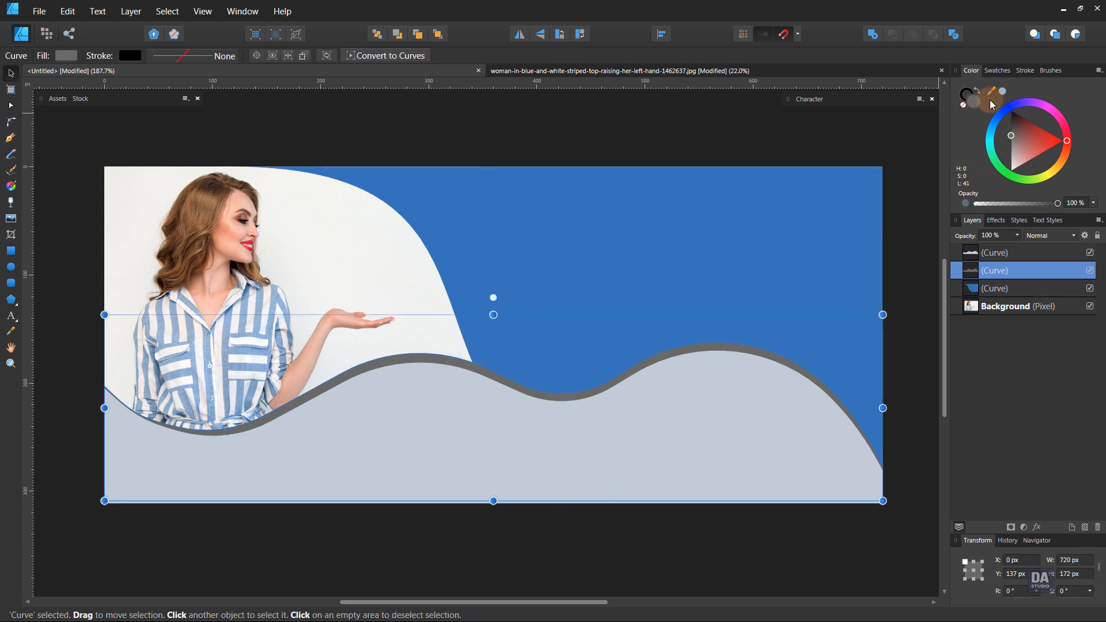
click(1002, 94)
drag(1040, 138, 1023, 158)
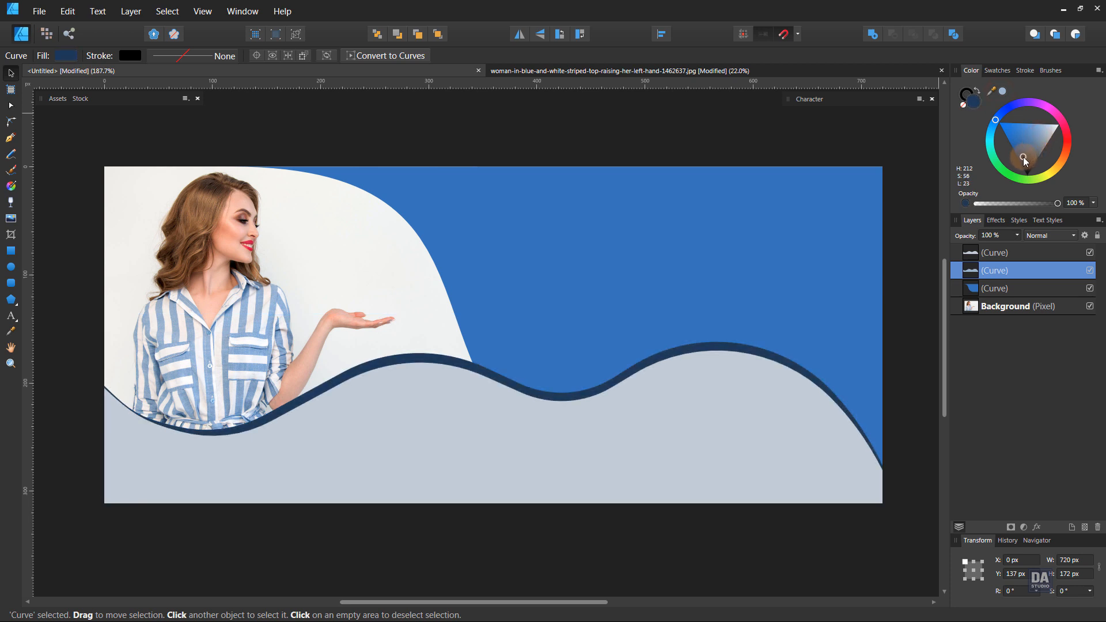
drag(1026, 157, 1019, 150)
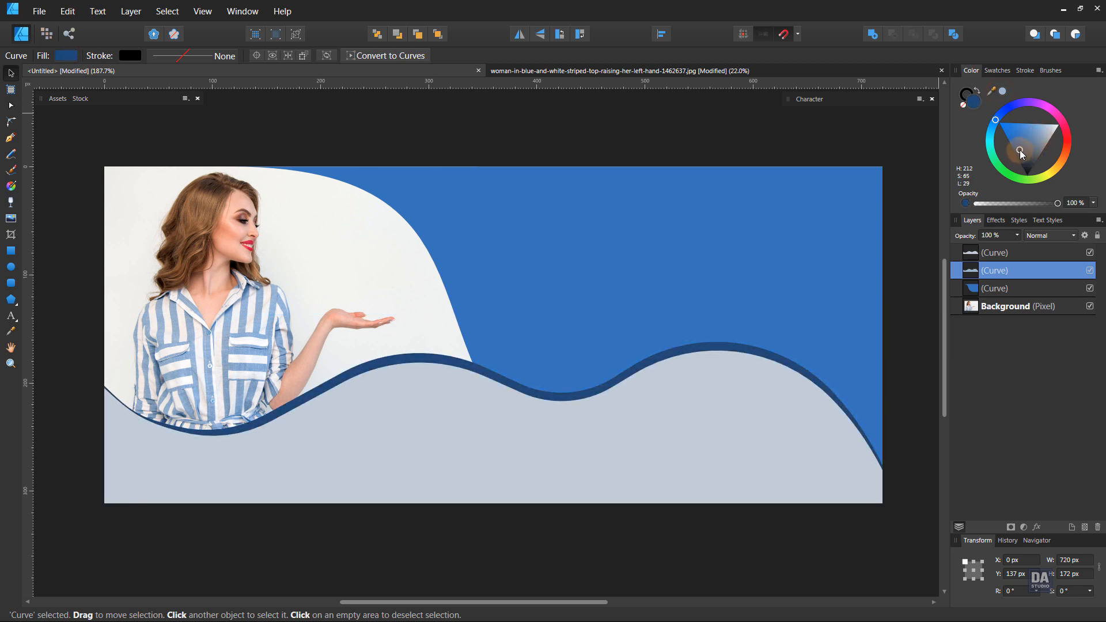
Duplicate the blue S-curved shape, move the copy's lower curve node about 25 px right, and reshape its curved edge
click(843, 233)
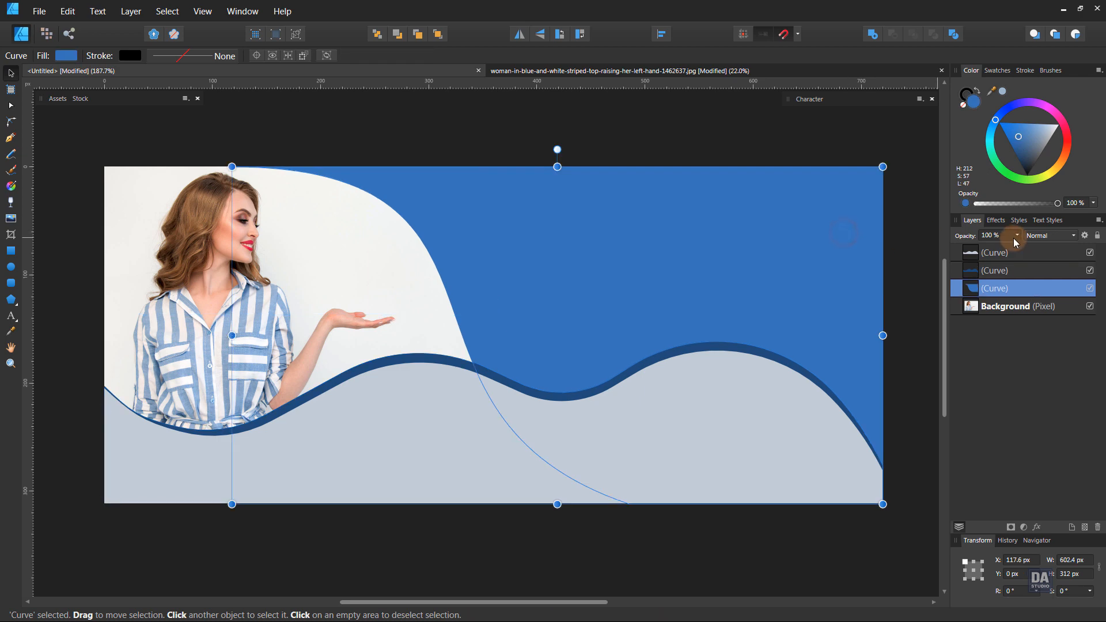
right_click(1015, 291)
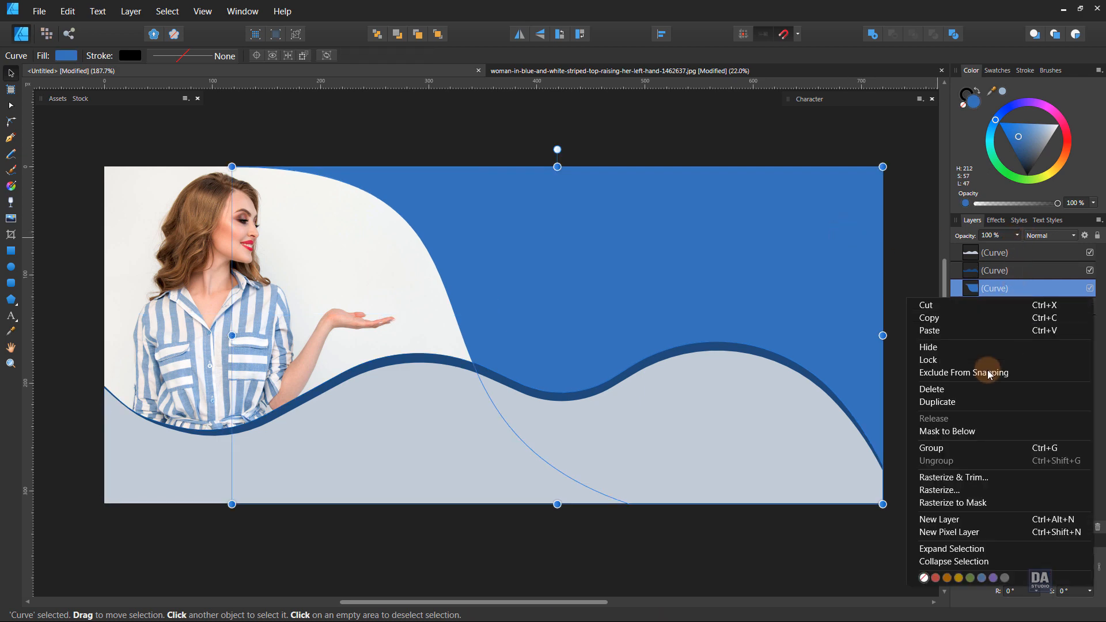
click(975, 400)
key(a)
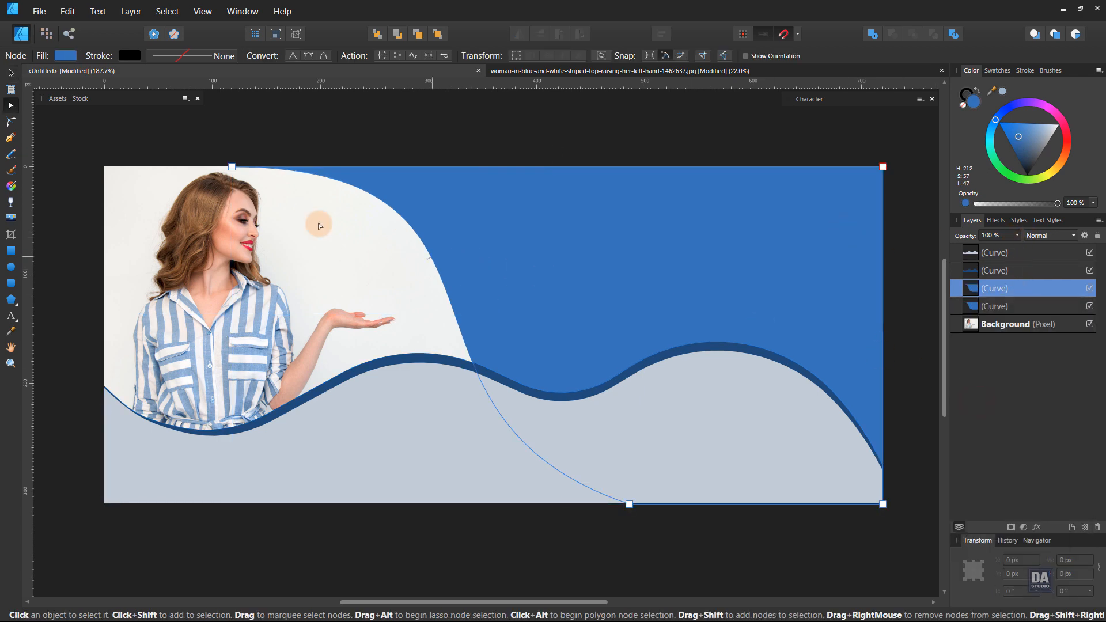
click(630, 505)
drag(630, 505, 657, 505)
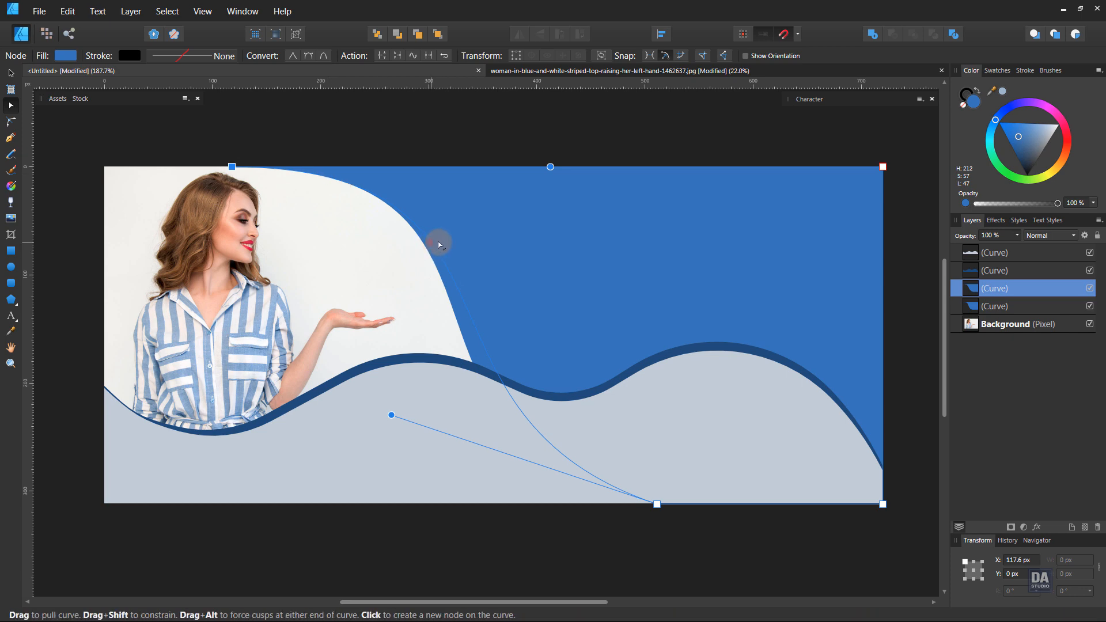
drag(438, 244, 446, 246)
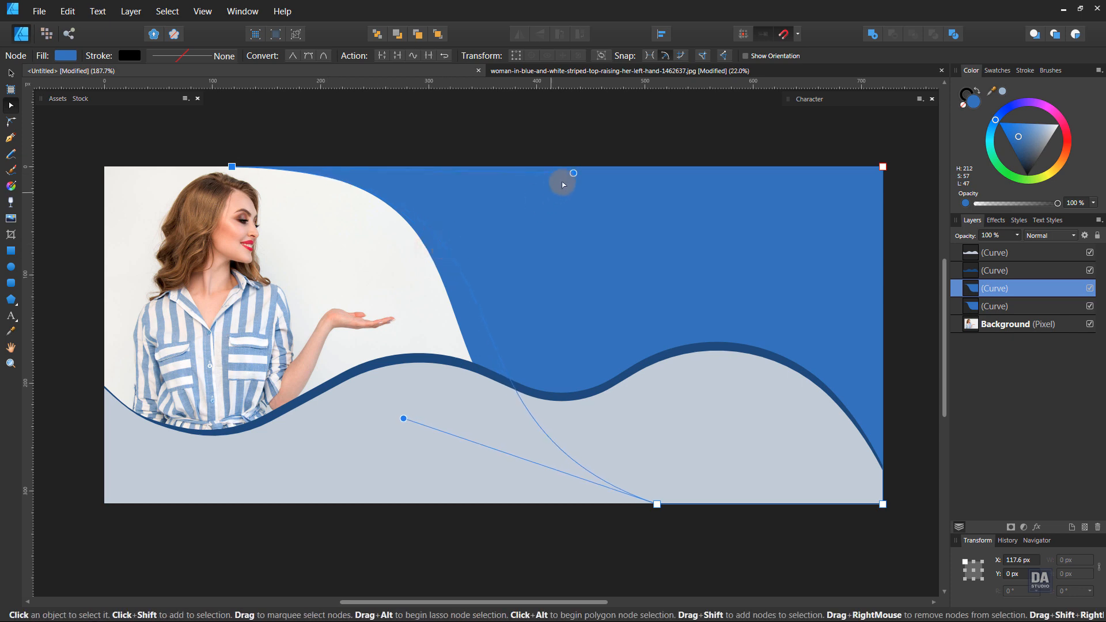
drag(574, 174, 580, 173)
drag(407, 421, 379, 425)
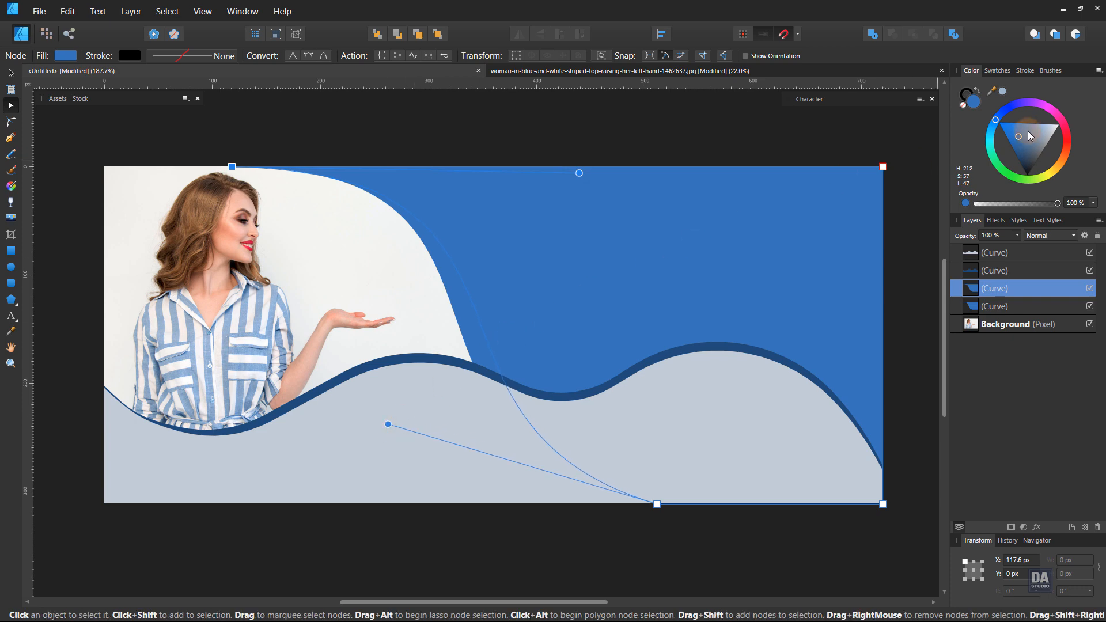
Set the duplicated shape's opacity to 50% and darken its fill to H 212, S 57, L 34
click(1017, 236)
drag(983, 249, 980, 249)
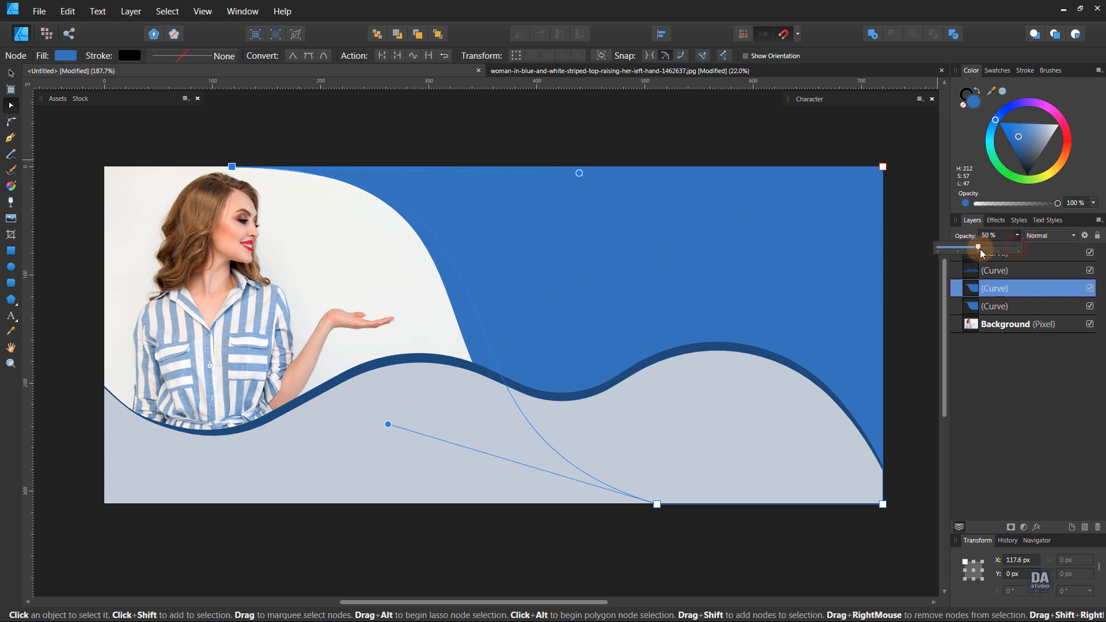
click(1055, 236)
drag(1023, 131, 1018, 145)
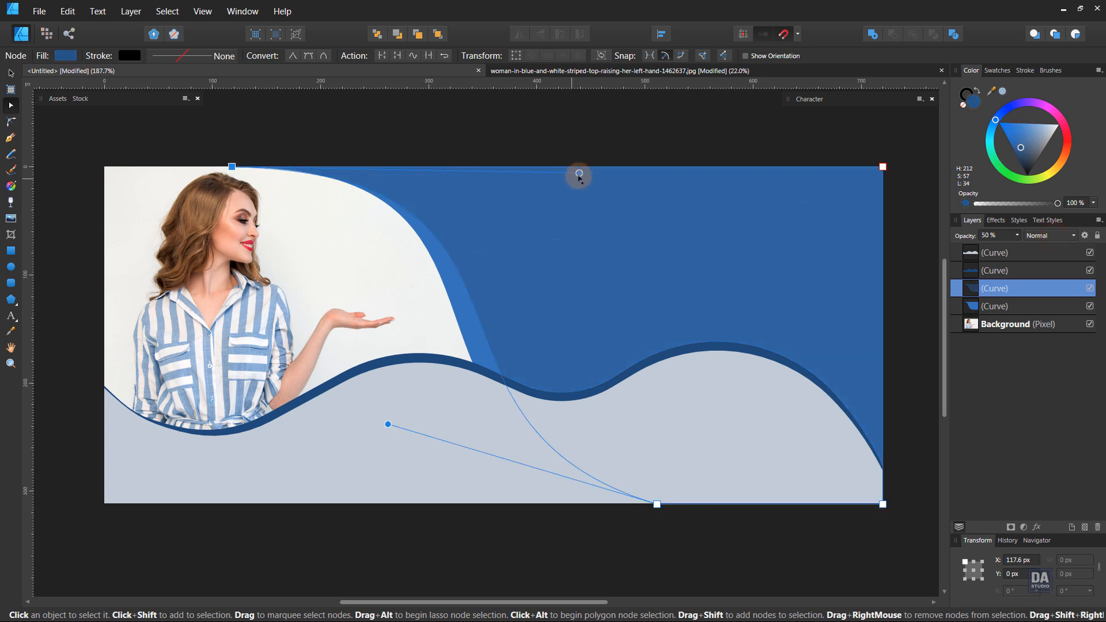
Adjust the copy's upper curve handle, add a node on its curved edge at about X 337.6, Y 123.2 px, and bend the curve there
drag(579, 173, 592, 162)
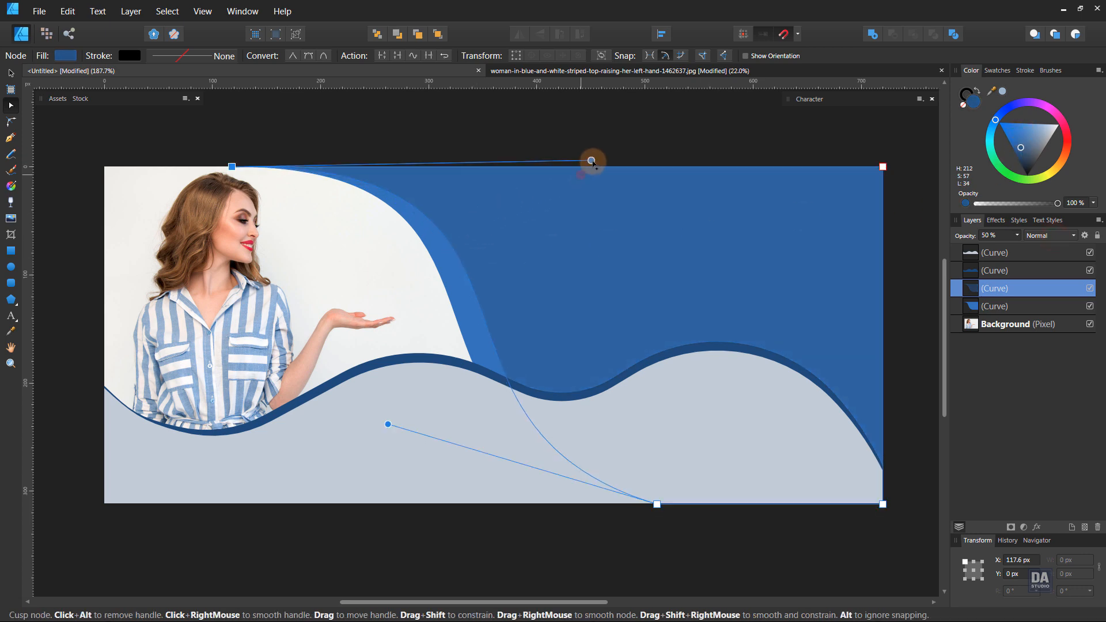
click(480, 300)
drag(480, 300, 470, 300)
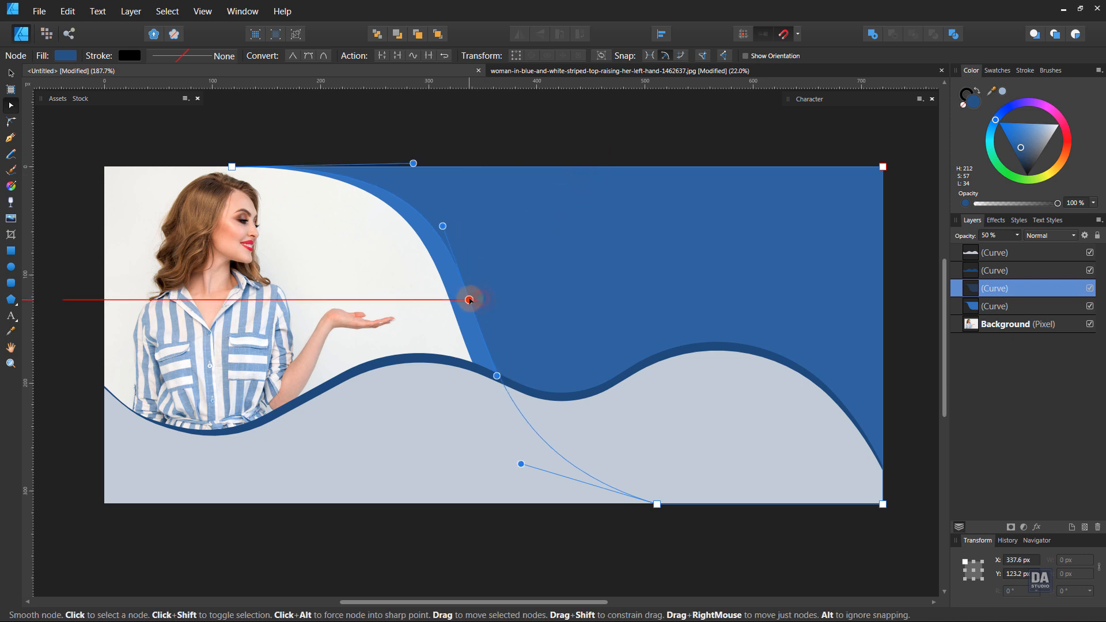
click(447, 227)
click(469, 299)
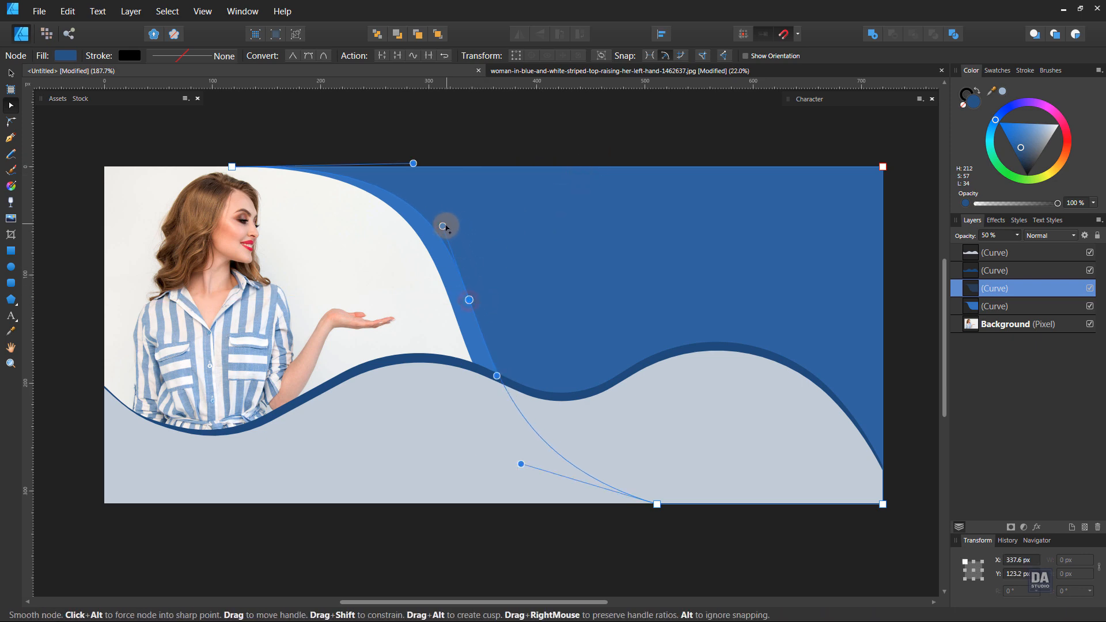
drag(447, 226, 459, 229)
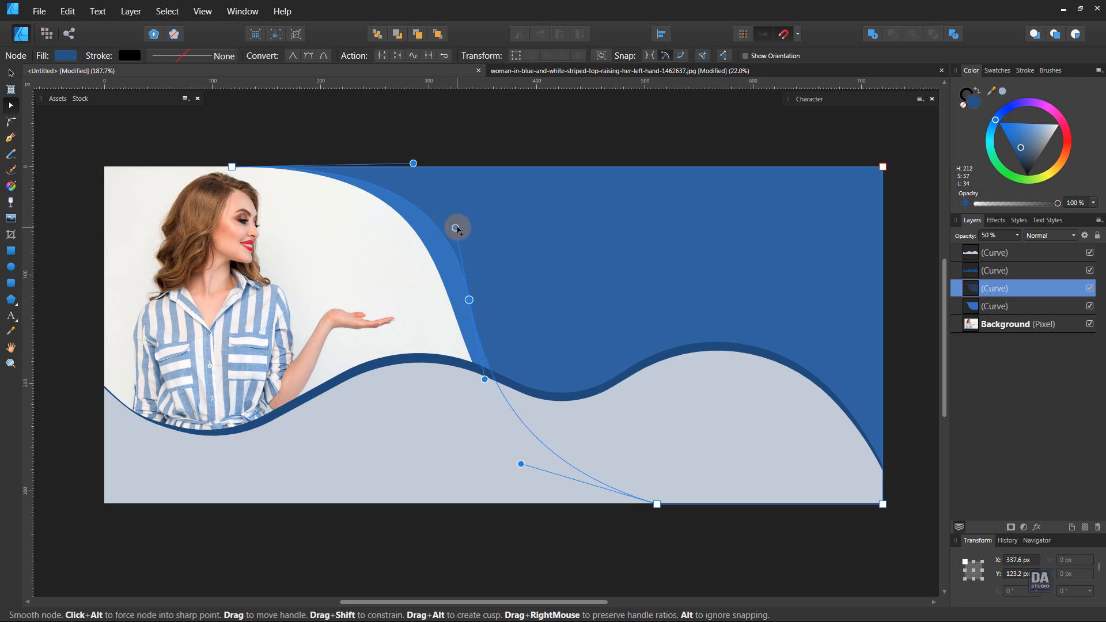
Lower the duplicated shape's opacity to 25% and deselect it
key(v)
click(1016, 235)
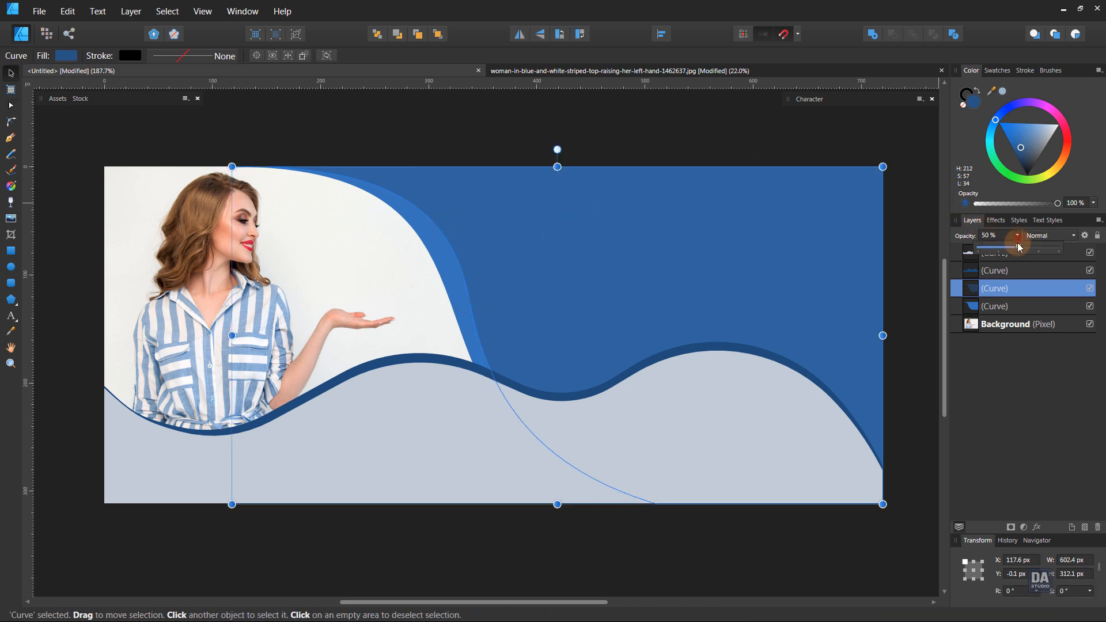
click(916, 296)
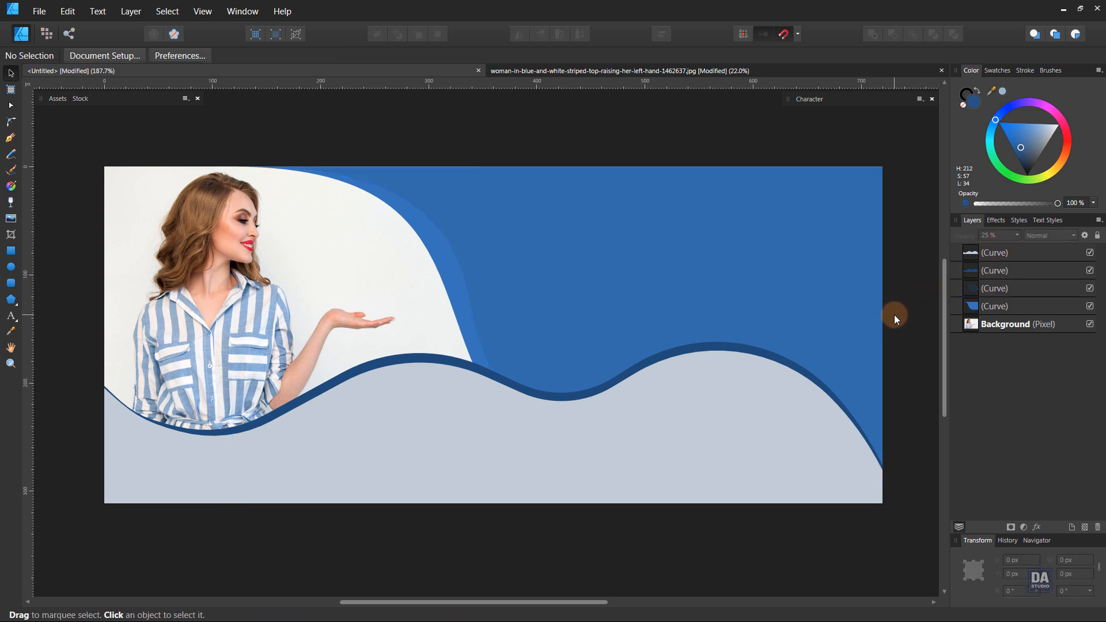
Widen the band between the S-curves by moving the overlay's lower node about 21 px right and its middle node to about X 345.3 px
click(566, 278)
key(a)
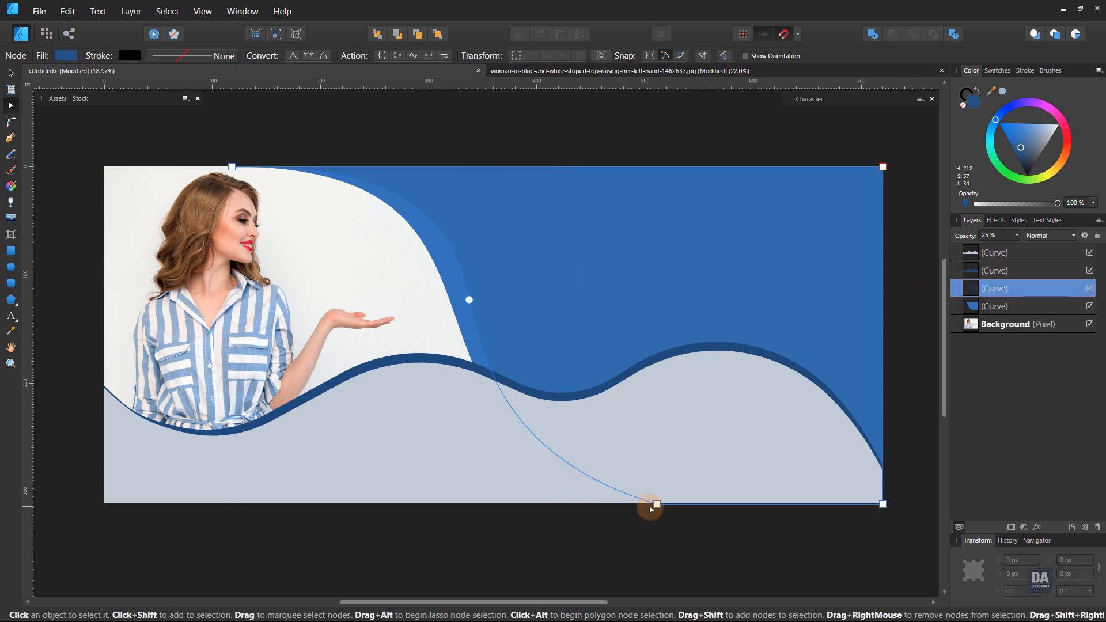
click(657, 504)
drag(656, 506, 679, 501)
drag(476, 304, 484, 303)
drag(463, 229, 449, 229)
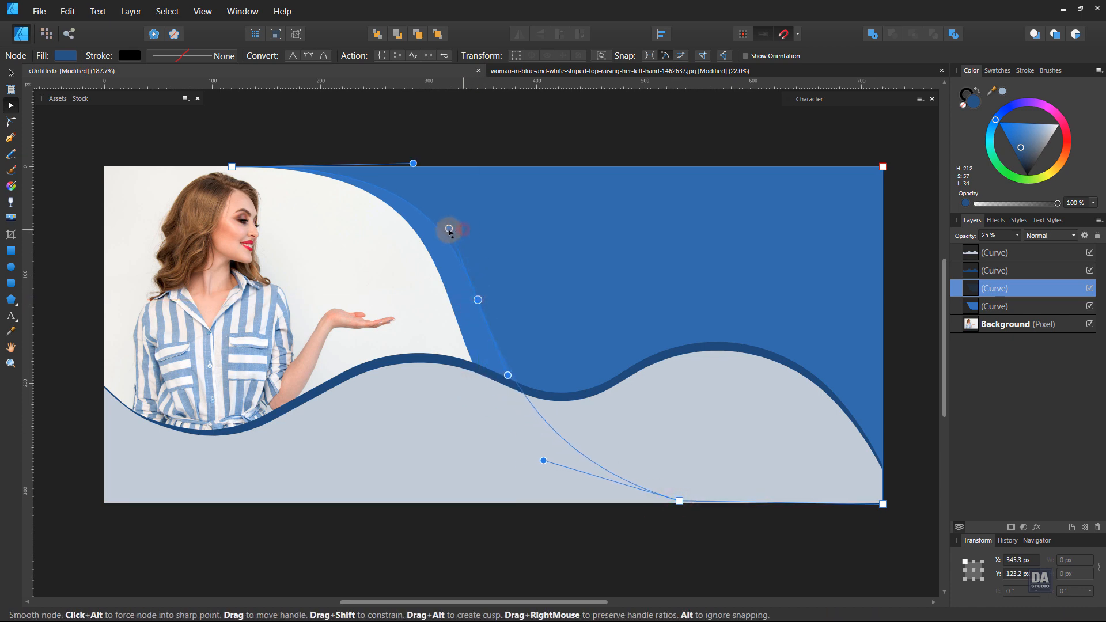
click(538, 140)
key(v)
Place the COMPANY NAME logo from the Sample Text assets in the banner's lower-left corner, scaled to about 135 × 34 px
drag(502, 180, 464, 208)
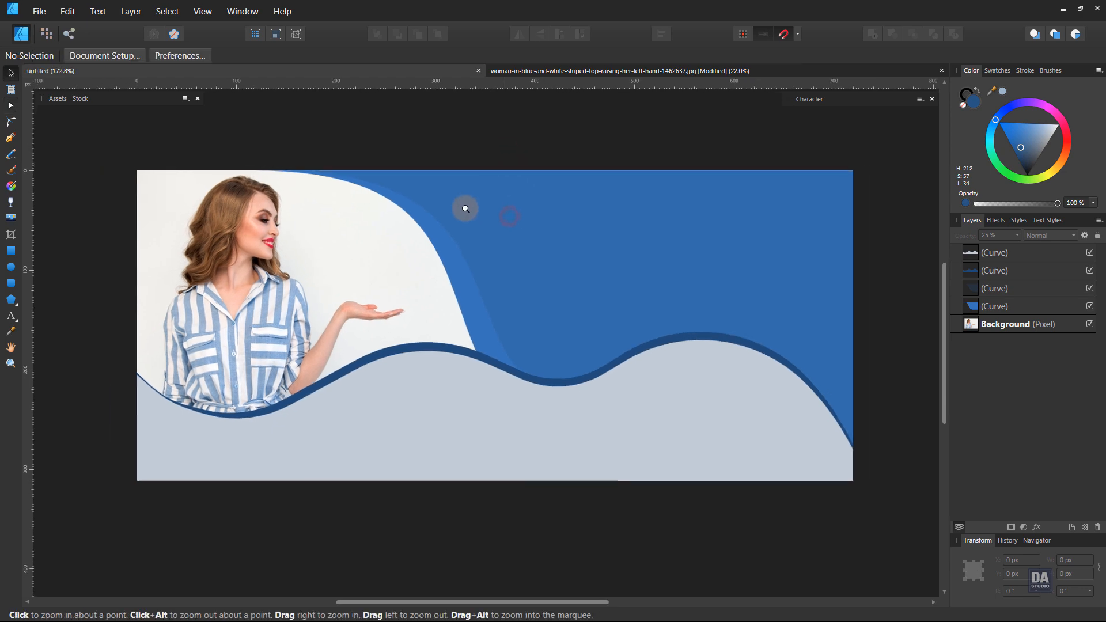
ctrl+click(467, 210)
drag(481, 247, 392, 226)
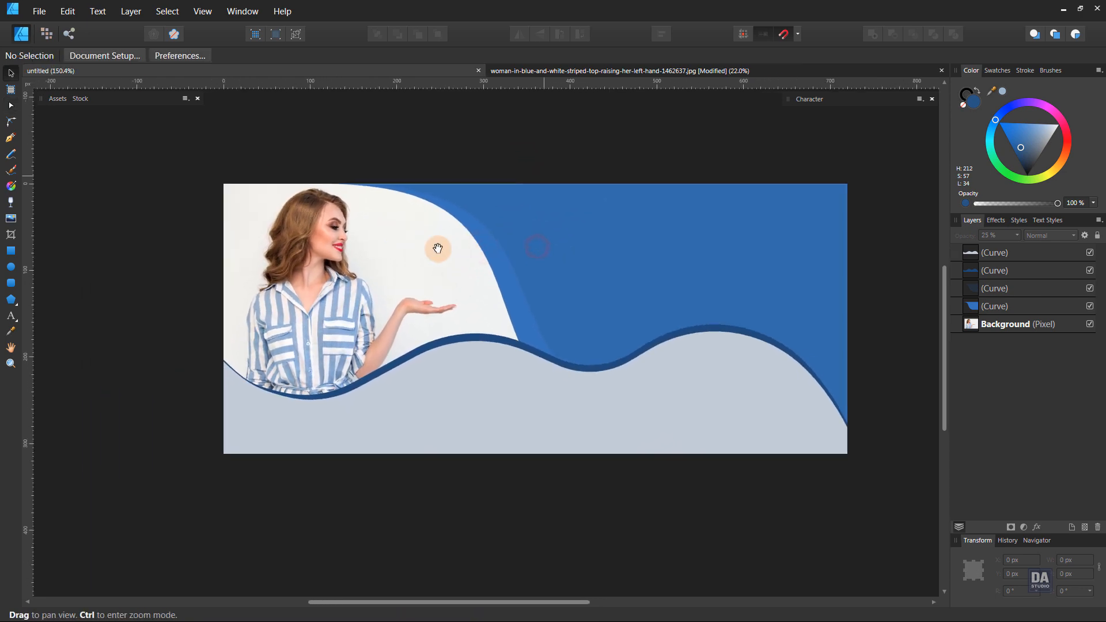
drag(512, 268, 533, 274)
click(58, 101)
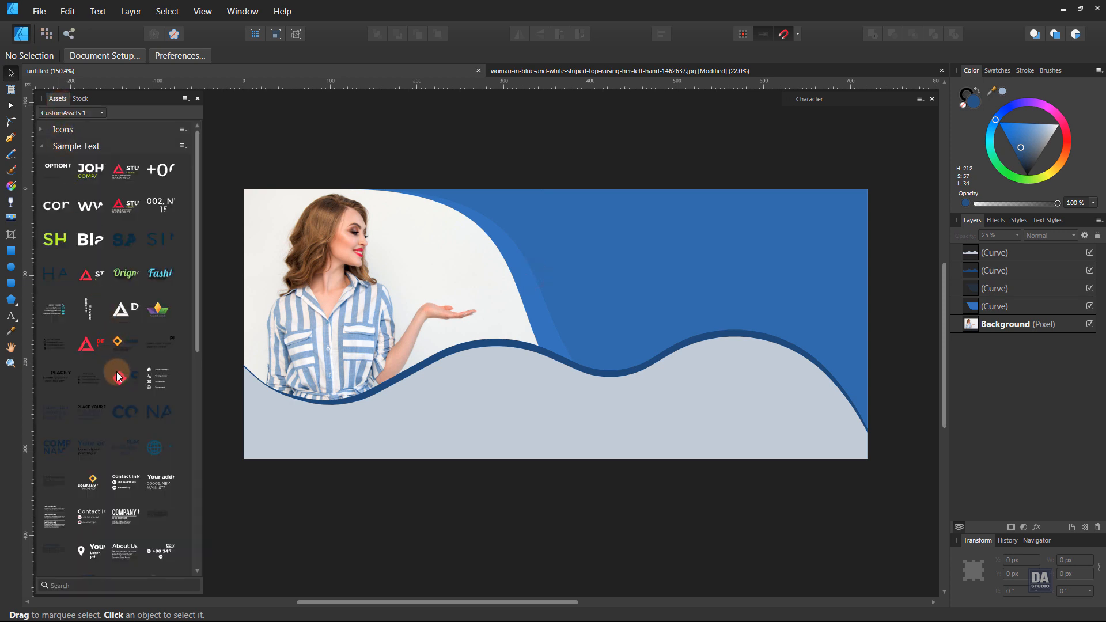
drag(116, 372, 296, 406)
double_click(284, 434)
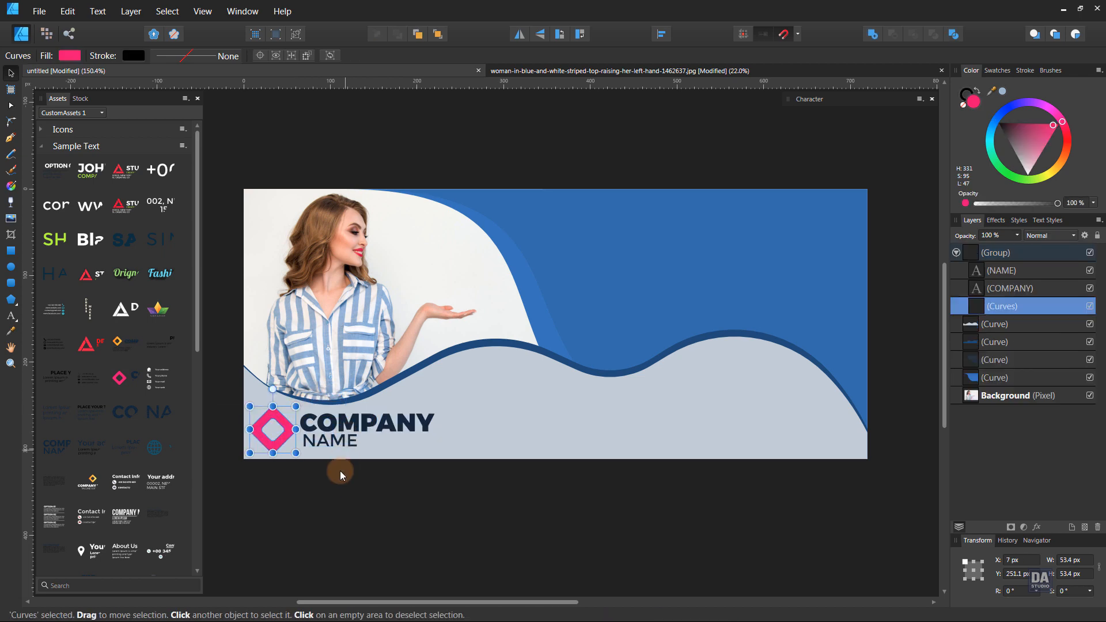
click(334, 437)
drag(437, 406, 366, 425)
drag(299, 442, 308, 435)
Give the logo's NAME text a dark navy outline of H 209, S 66, L 13 and deselect it
double_click(308, 435)
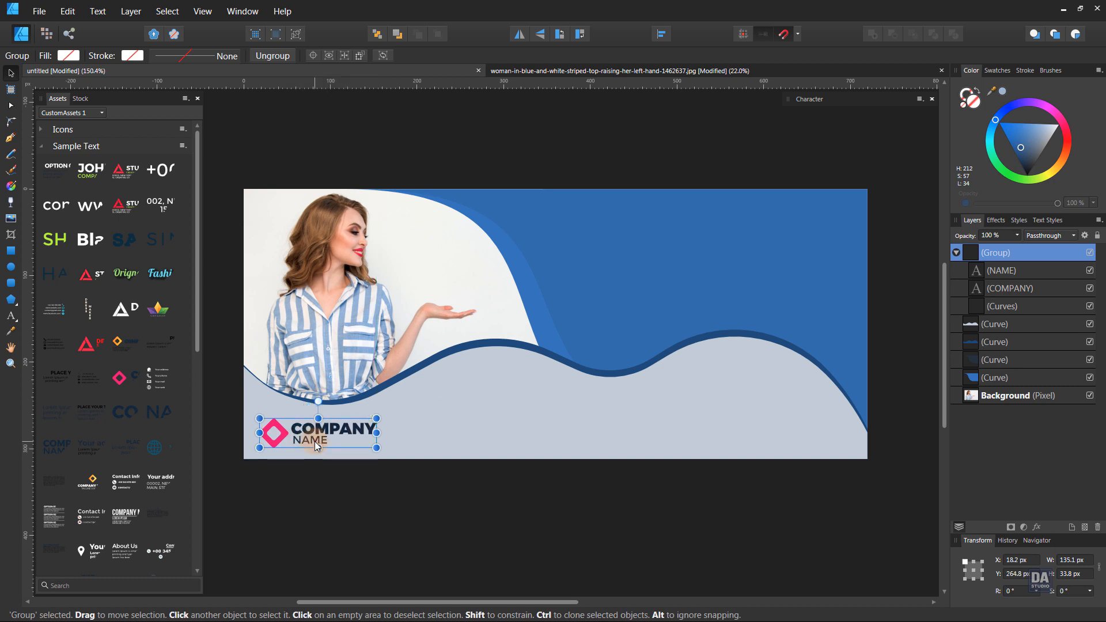
click(962, 101)
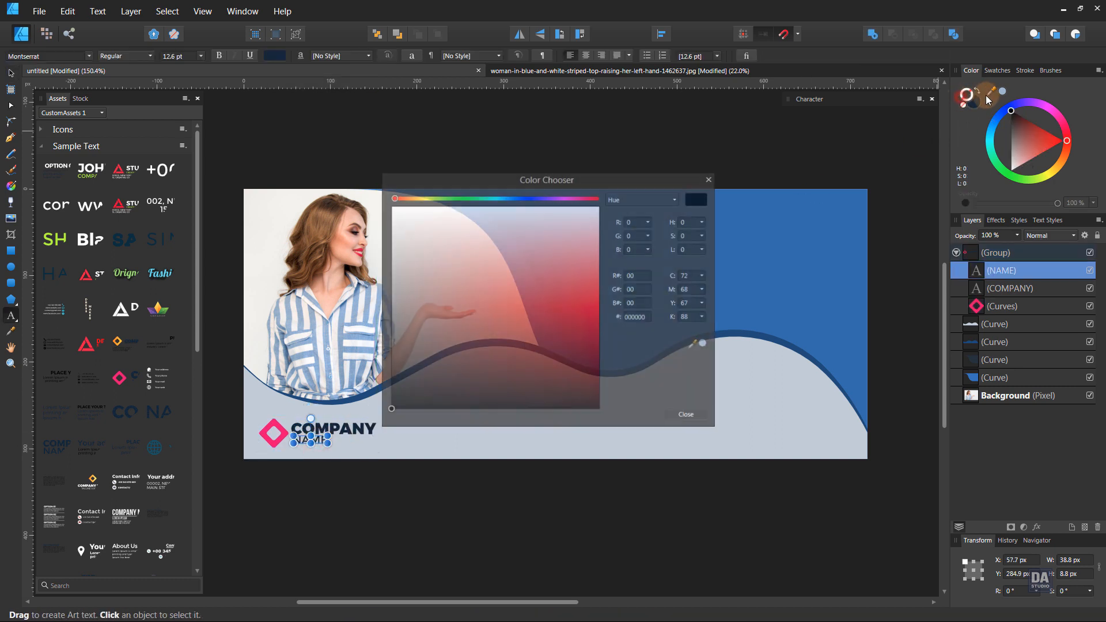
click(708, 180)
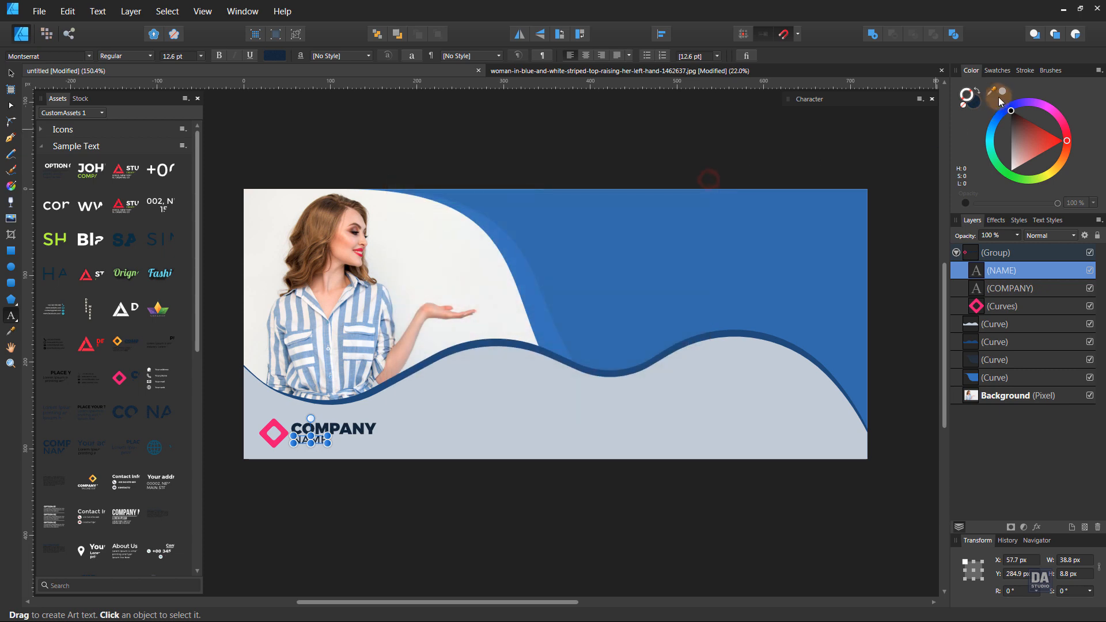
drag(1002, 95, 986, 99)
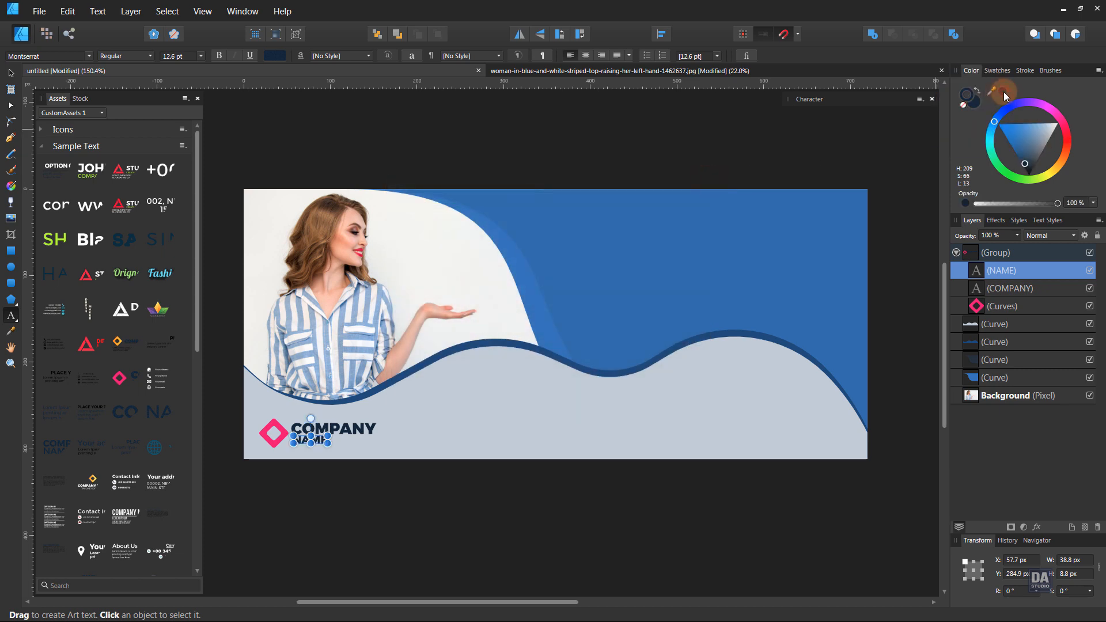
text(v)
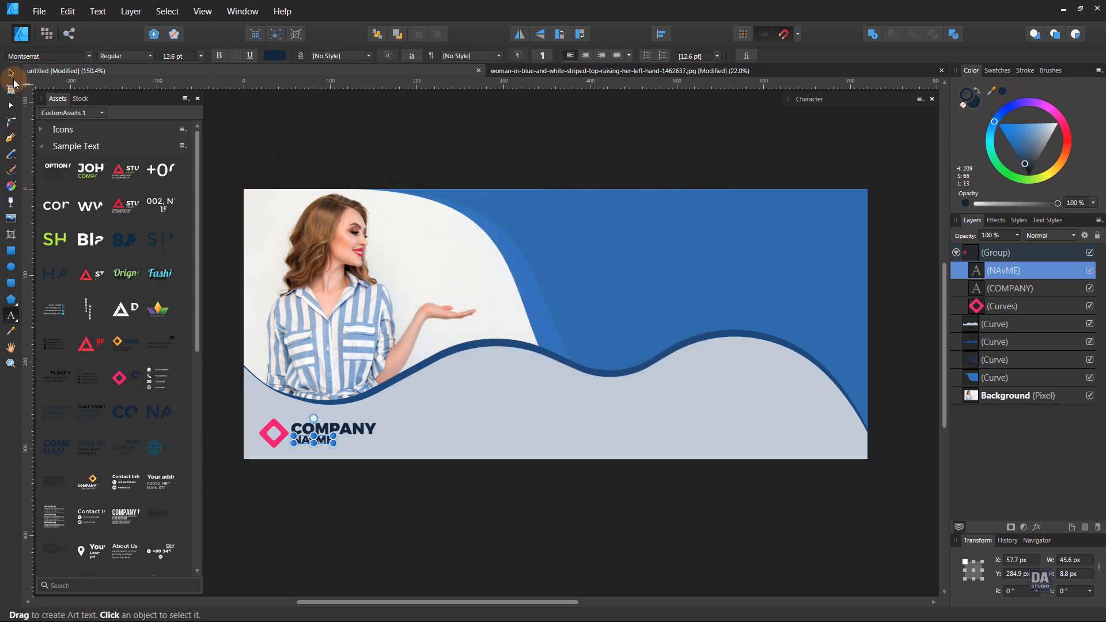
click(11, 74)
click(430, 172)
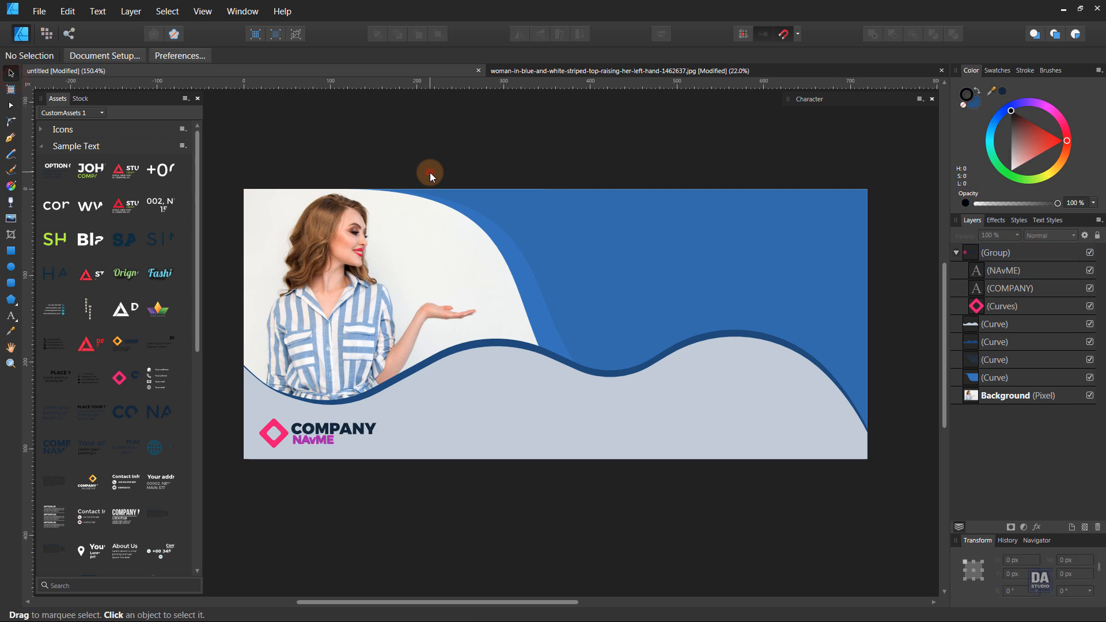
Remove the stray letter v from the logo's second line so it reads NAME, and deselect it
double_click(314, 444)
double_click(316, 441)
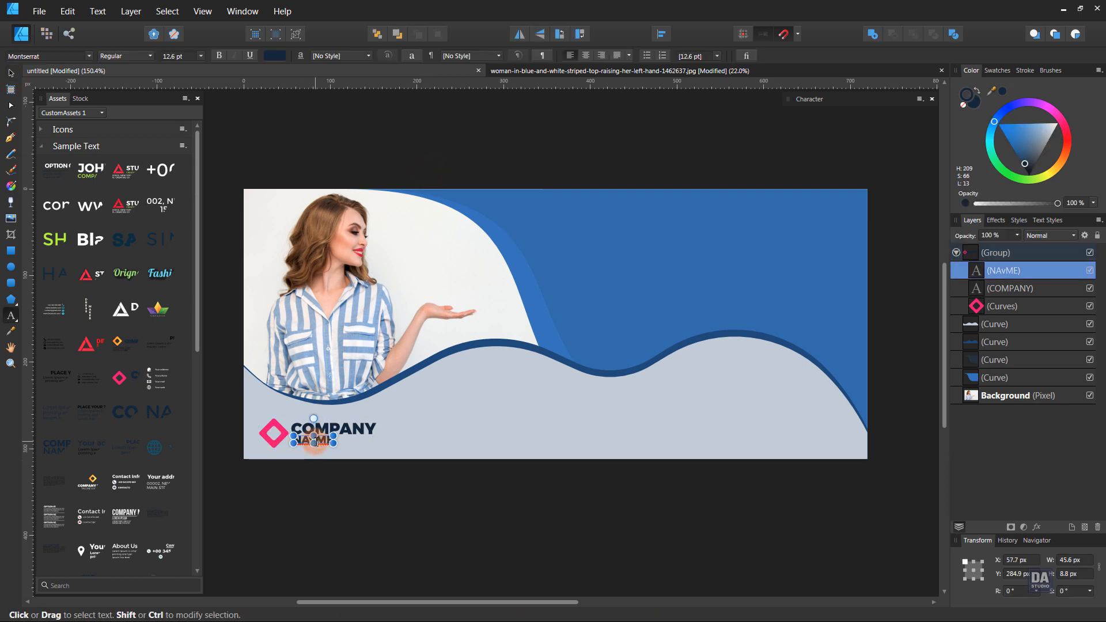
key(BackSpace)
click(11, 74)
click(354, 146)
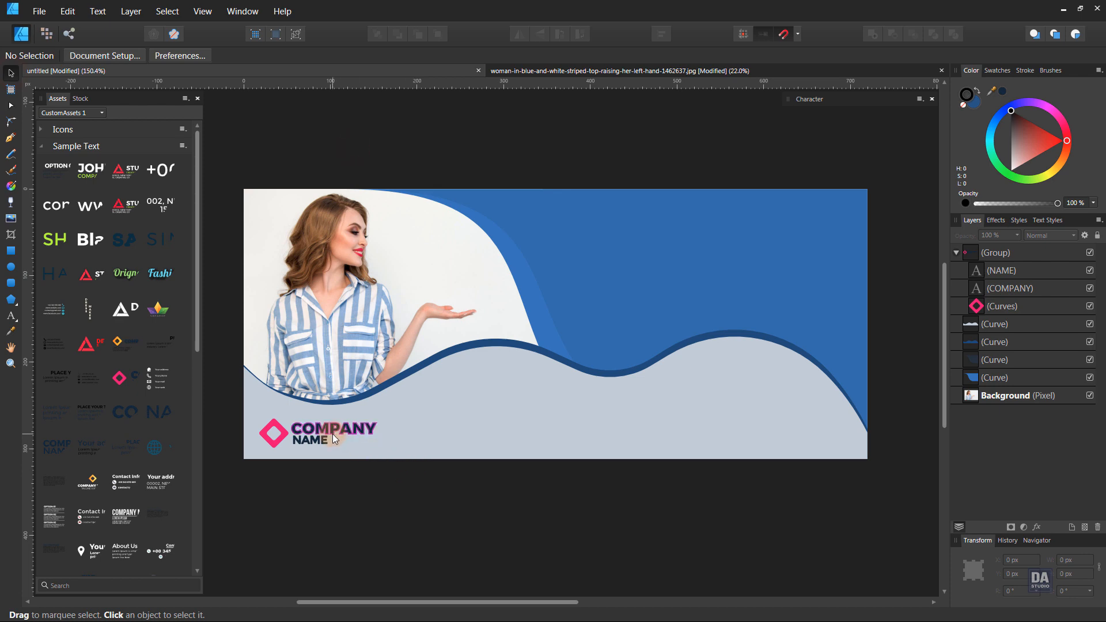
Place the orange SHOP NOW button from the Sample Text assets on the light wave and scale it to about 97 × 27 px
scroll(144, 527, down, 12)
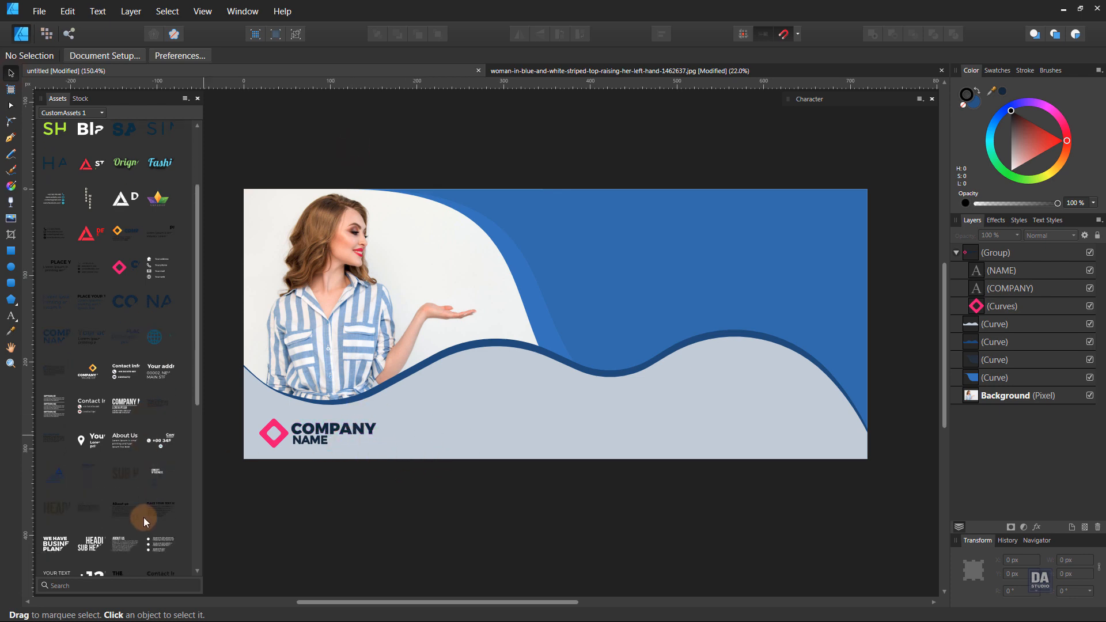
drag(56, 491, 680, 397)
scroll(814, 467, up, 5)
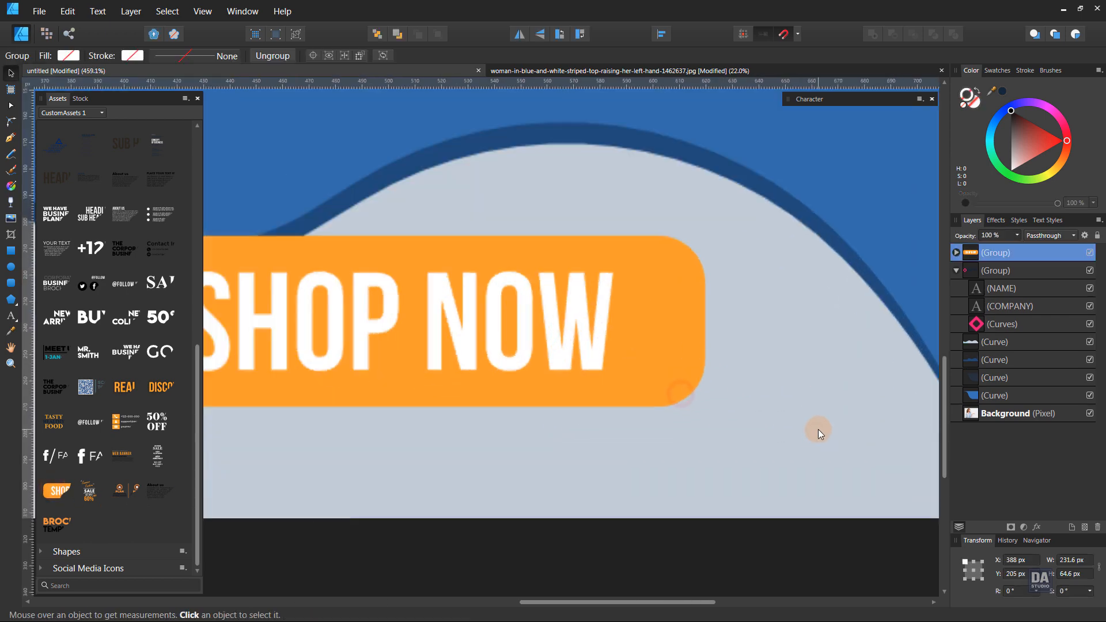
scroll(819, 430, down, 3)
drag(665, 409, 605, 385)
Round the SHOP NOW button's orange rectangle to a 50 % corner radius
double_click(602, 384)
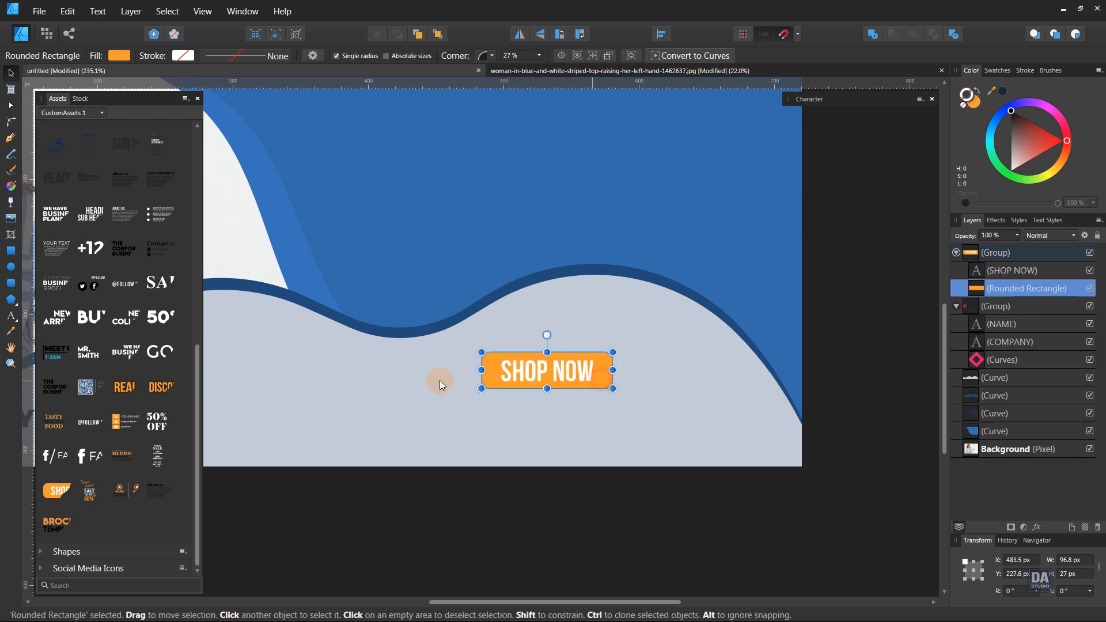
click(11, 283)
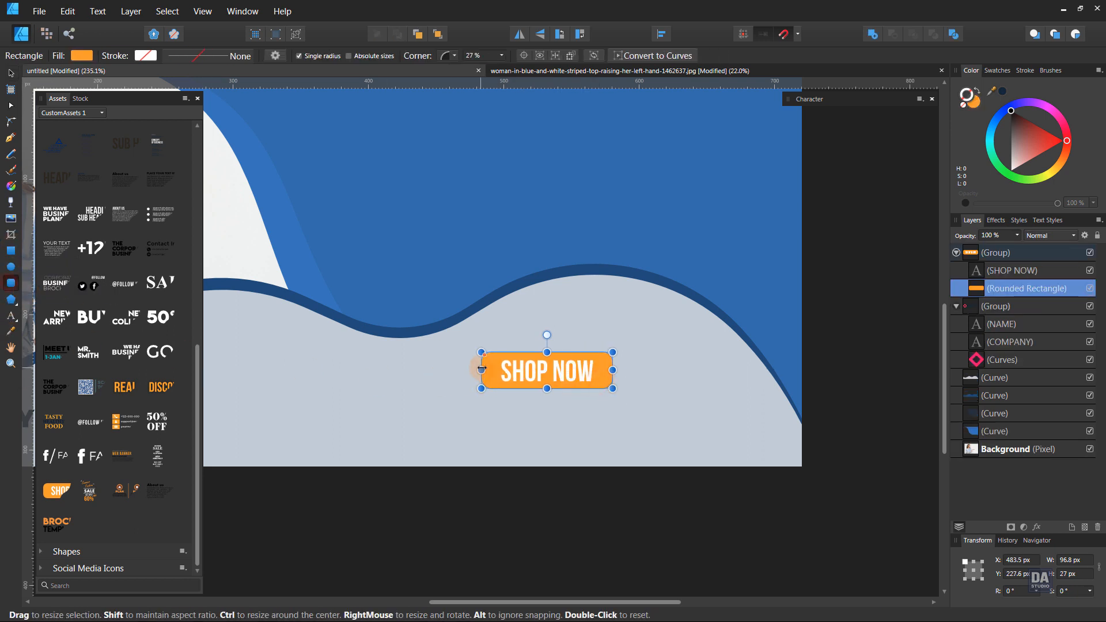
click(497, 361)
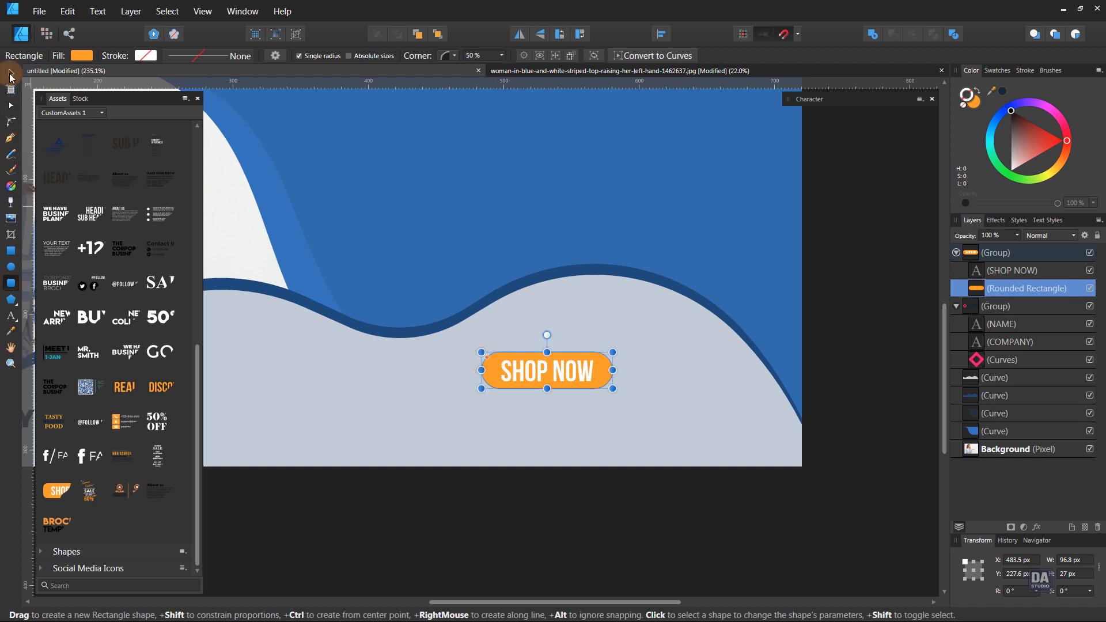
key(v)
Fill the button's rounded rectangle with the blue sampled from the banner background (H 212, S 57, L 44) and deselect it
click(974, 102)
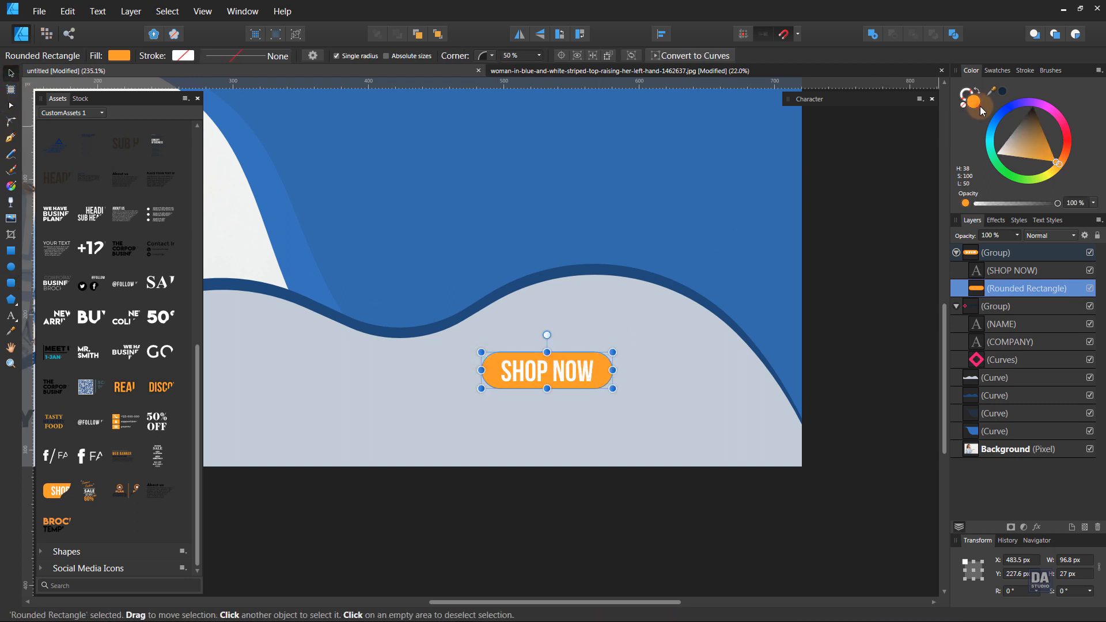
drag(992, 91, 745, 221)
click(1002, 91)
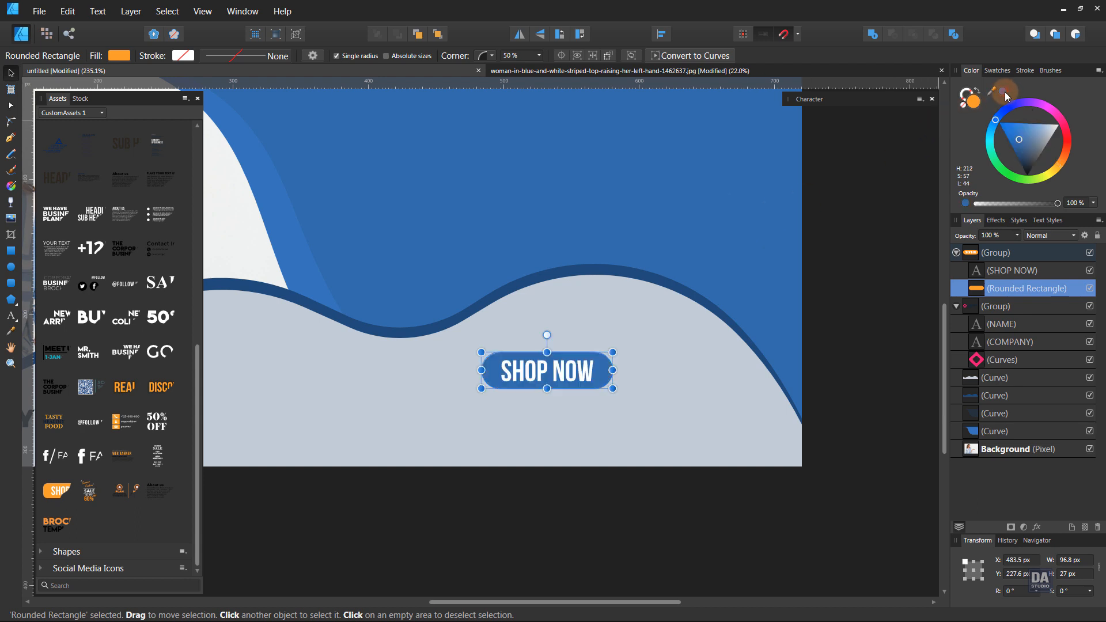
click(834, 312)
Place the BUY 1 GET 1 text from the assets on the blue area at about 187 × 25 px and duplicate it directly below
drag(722, 483, 424, 395)
drag(424, 395, 485, 415)
drag(657, 454, 662, 467)
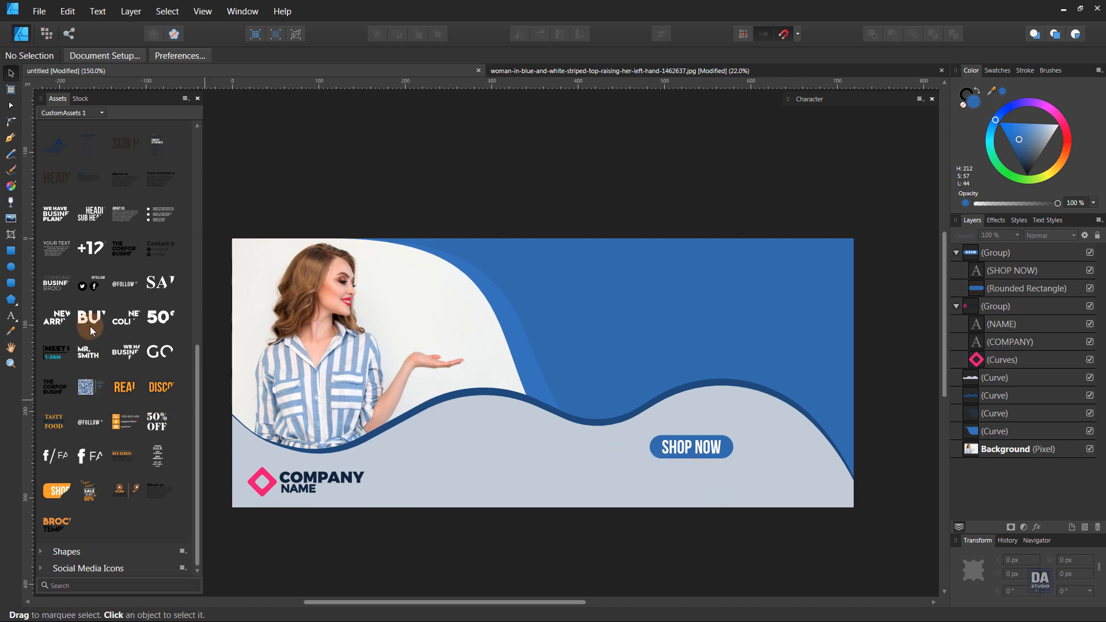
drag(89, 318, 679, 300)
drag(810, 312, 724, 321)
Replace the lower BUY 1 GET 1 copy's text with SUPER SALE
double_click(725, 320)
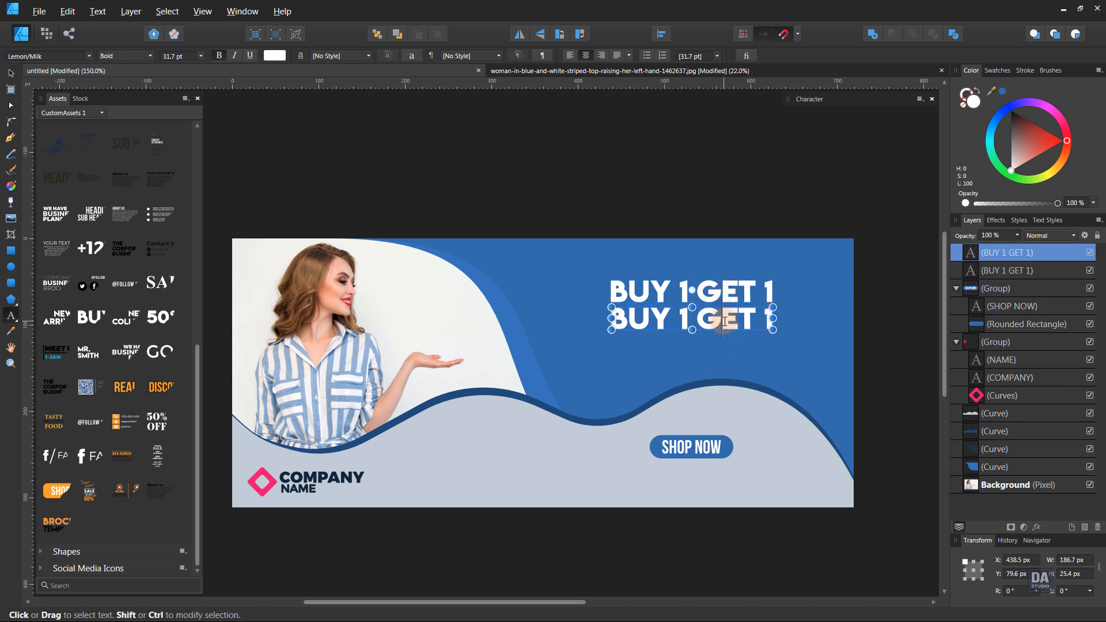
triple_click(724, 321)
text(SUO)
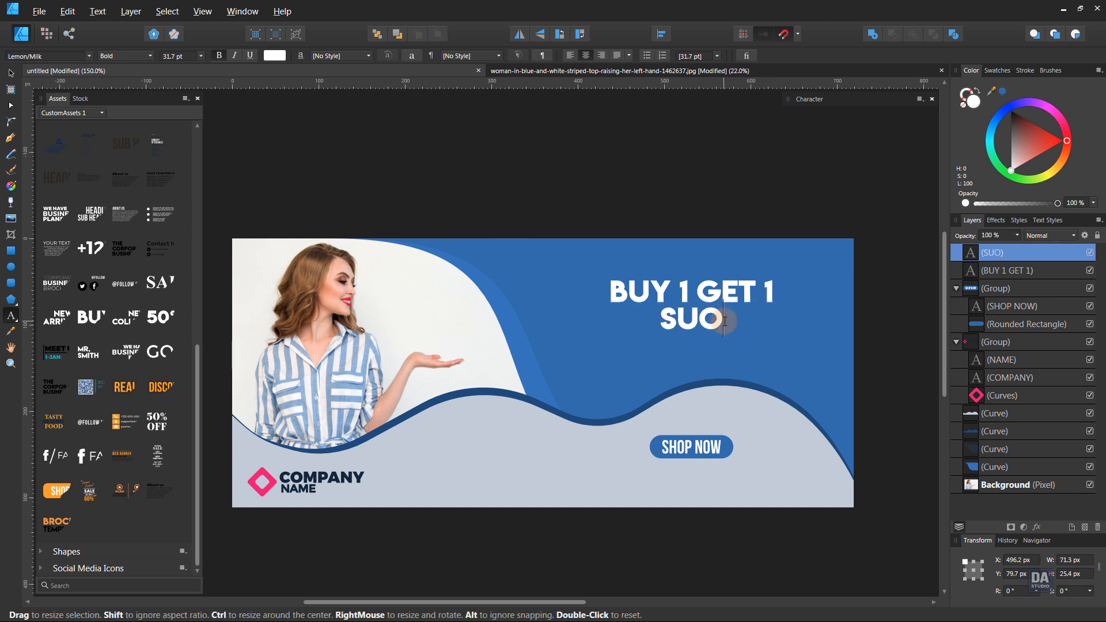
key(BackSpace)
text(PER SALE)
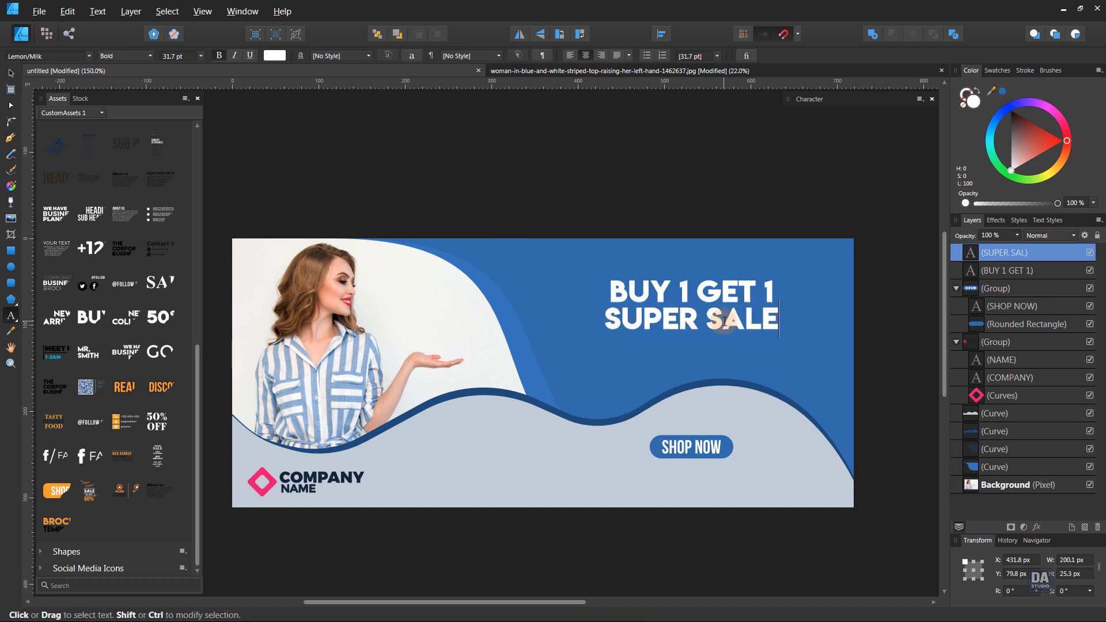
Enlarge the SUPER SALE line to about 41.4 pt and move it slightly down beneath BUY 1 GET 1
key(Escape)
click(11, 74)
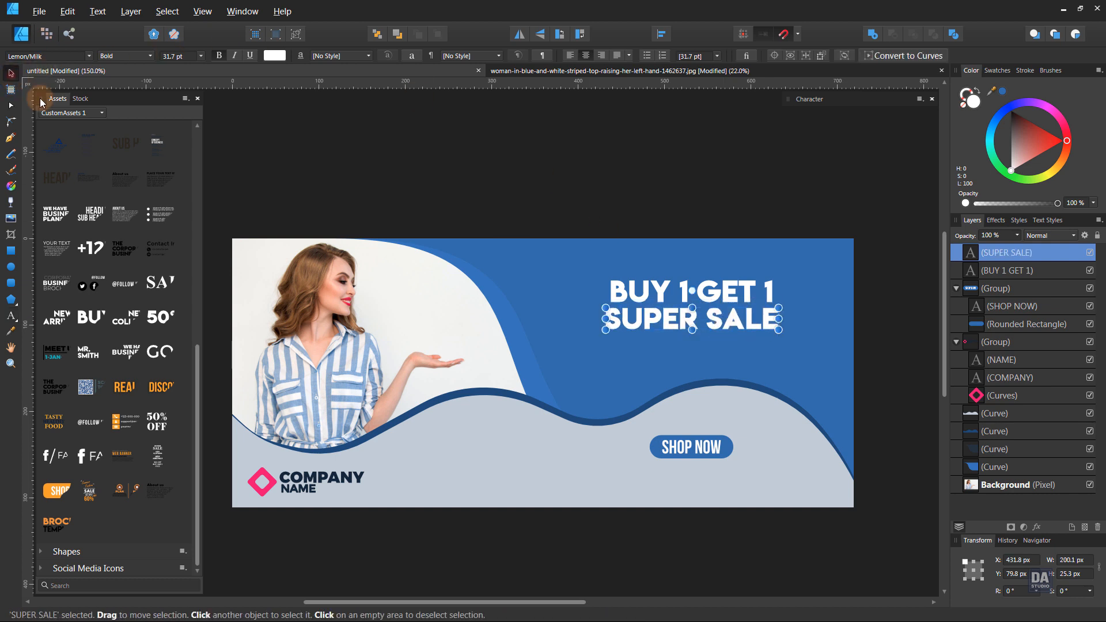
drag(779, 330, 804, 339)
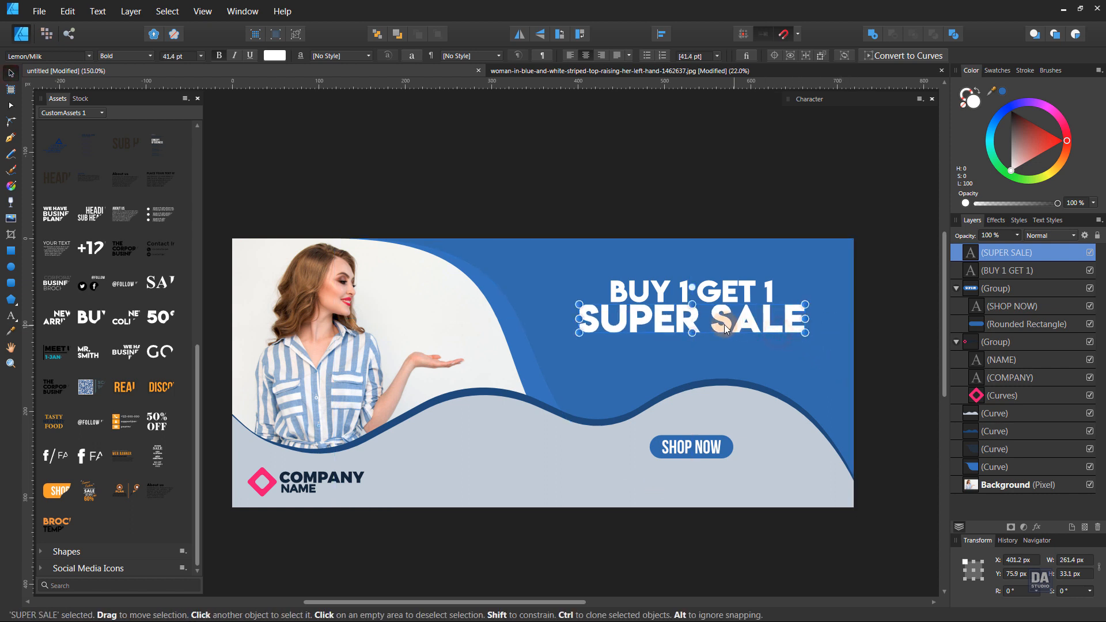
drag(723, 330, 724, 337)
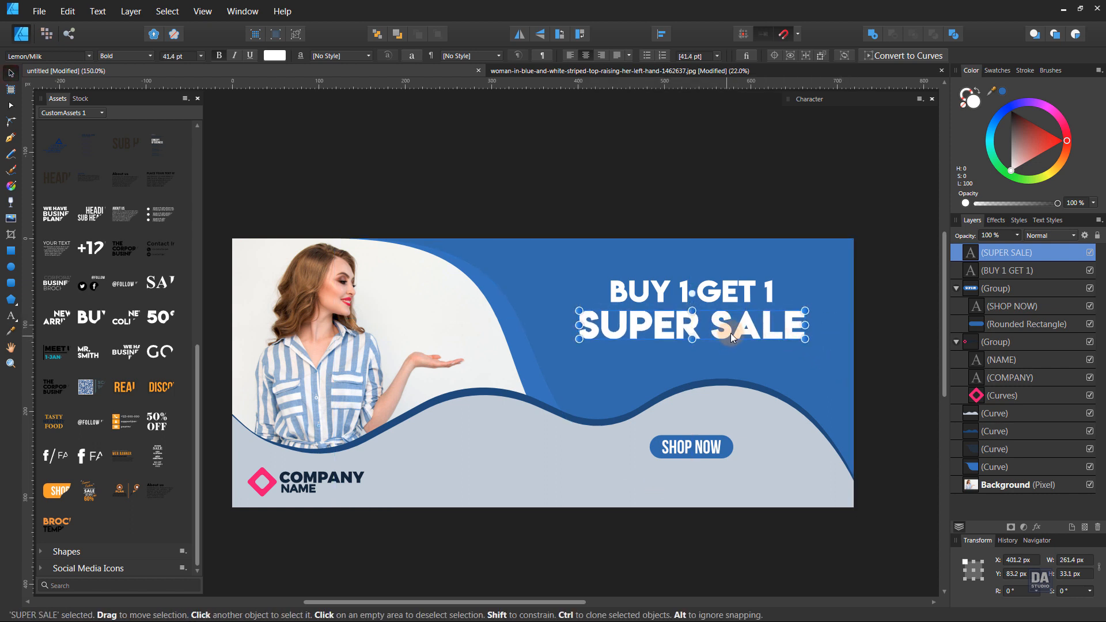
Duplicate the BUY 1 GET 1 line below SUPER SALE and change the copy's text to UP TO 50% DISCOUNT
click(717, 289)
drag(717, 291, 718, 356)
triple_click(719, 356)
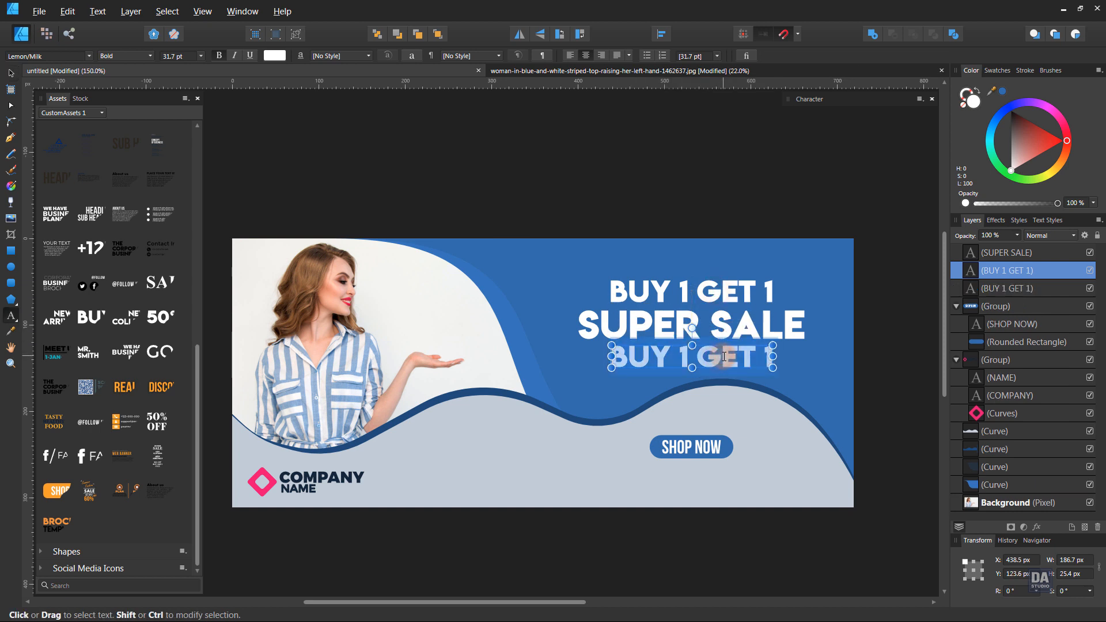
text(UP )
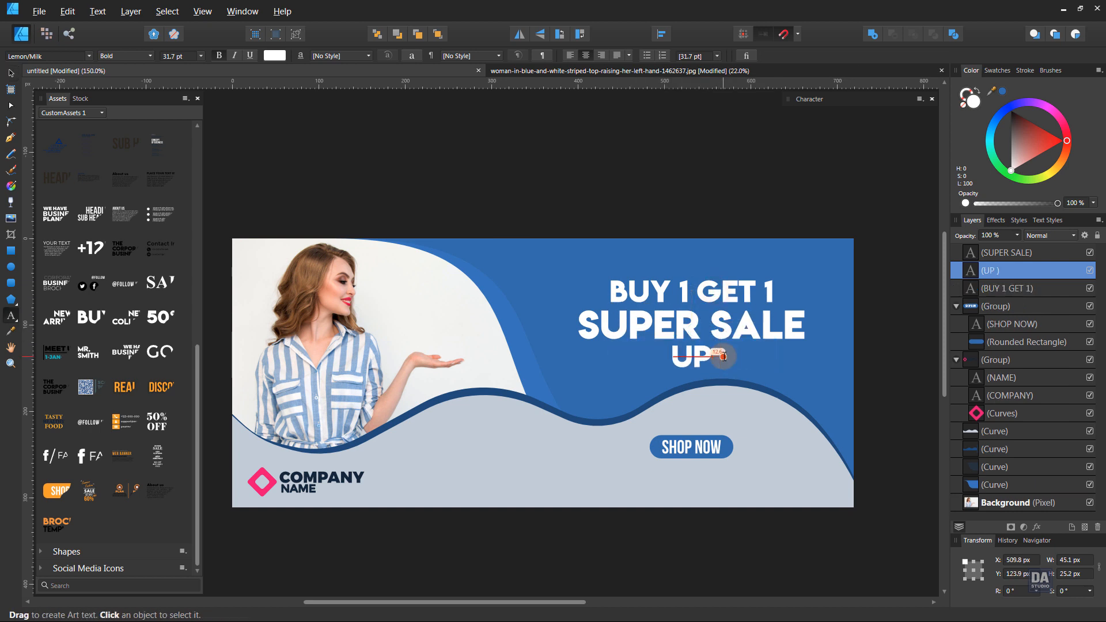
text(TO)
key(BackSpace)
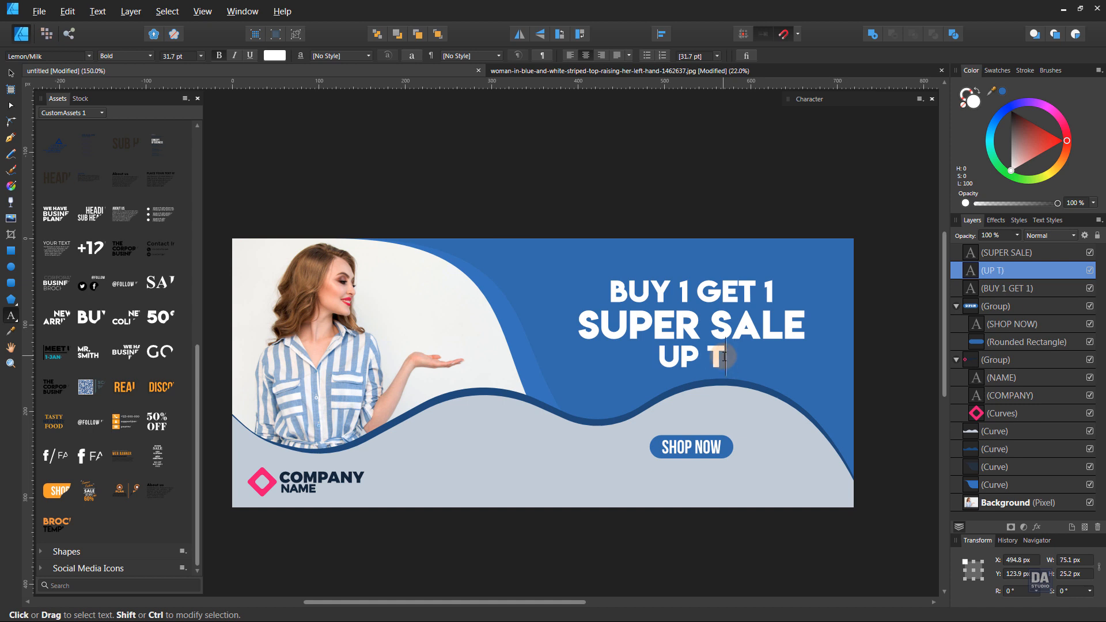
text(O 500)
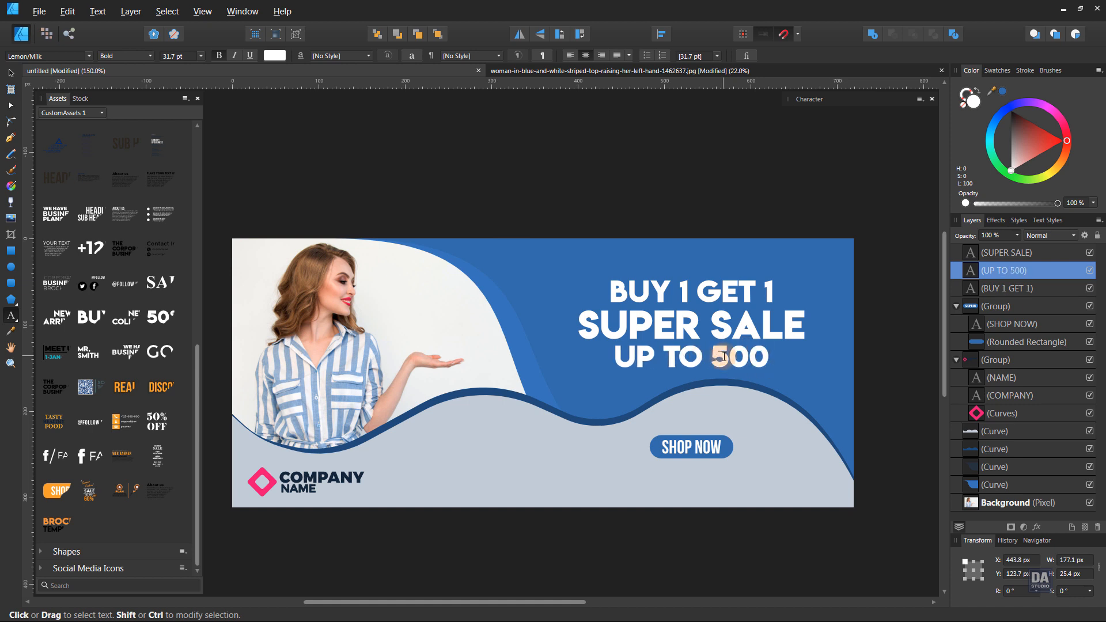
key(BackSpace)
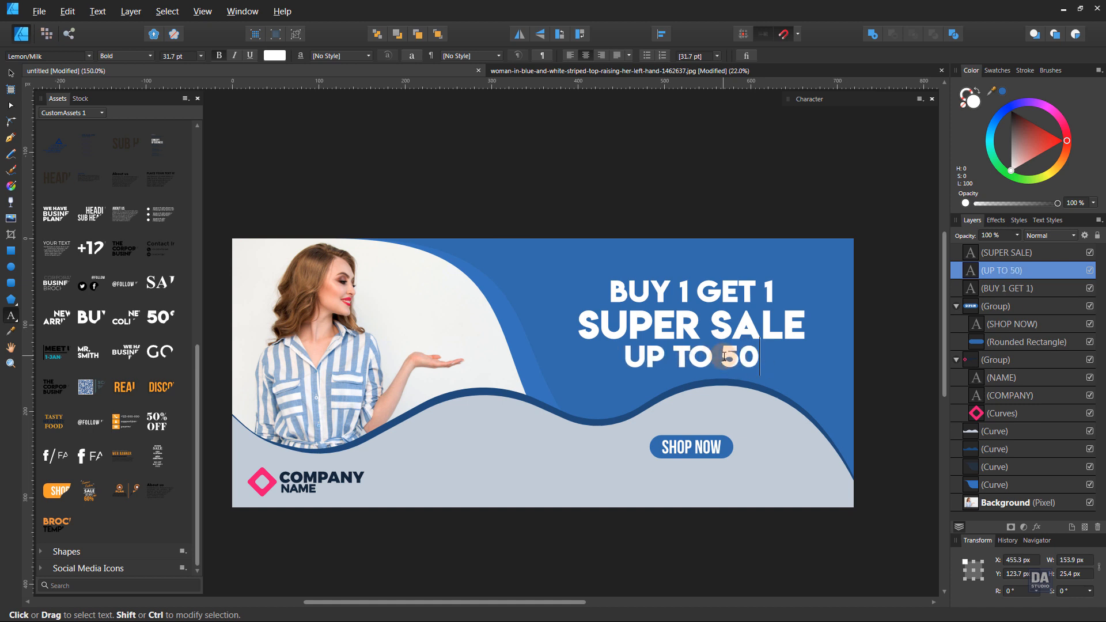
text(%)
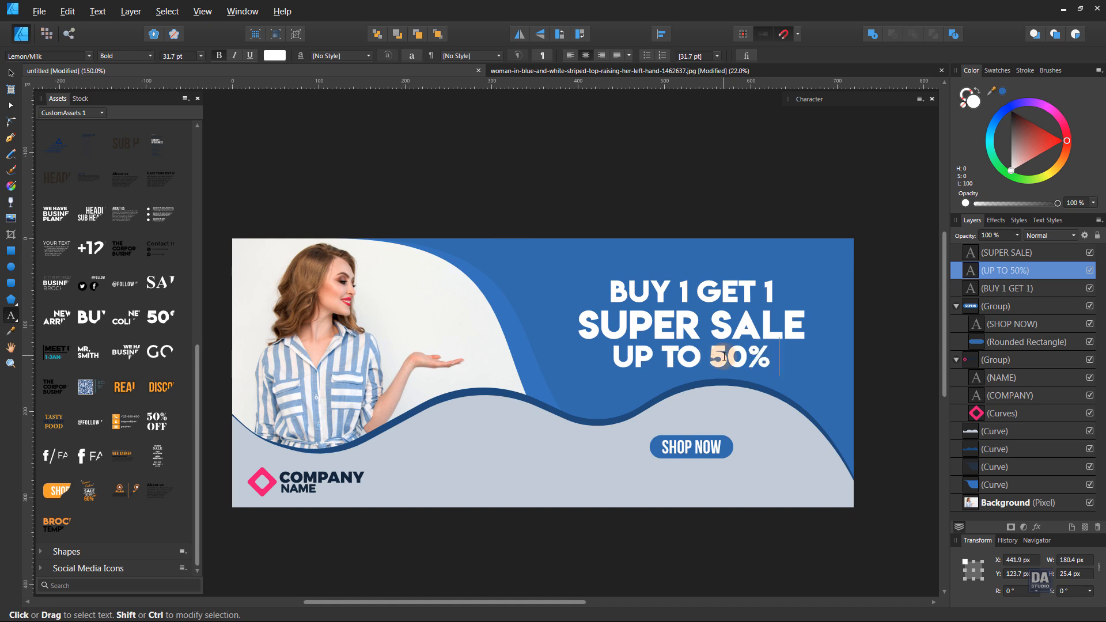
text( DISC)
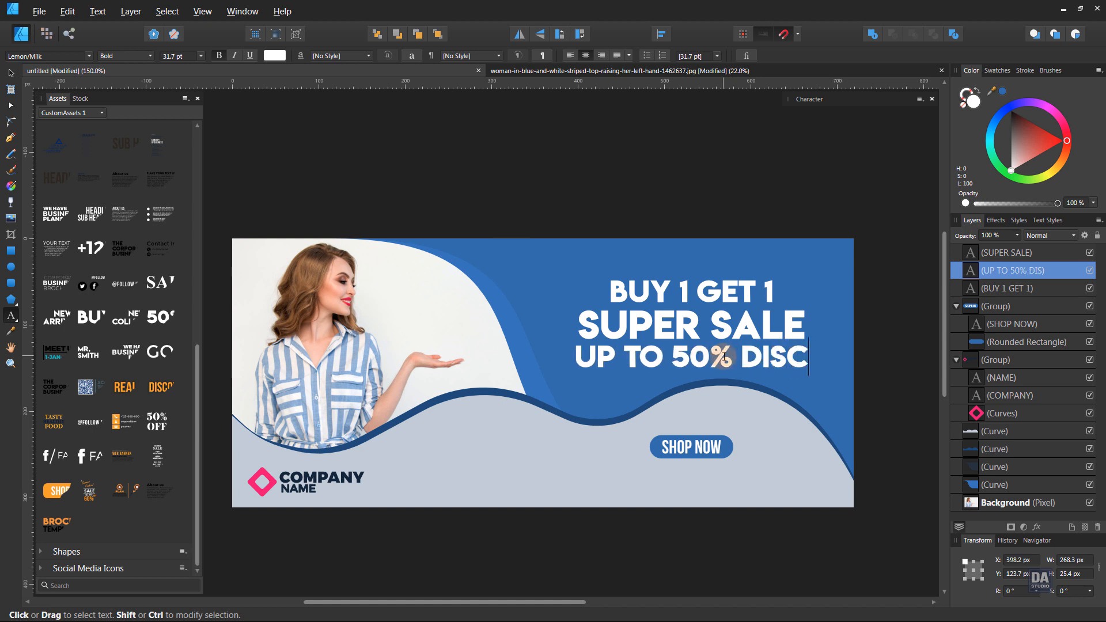
text(OUNT)
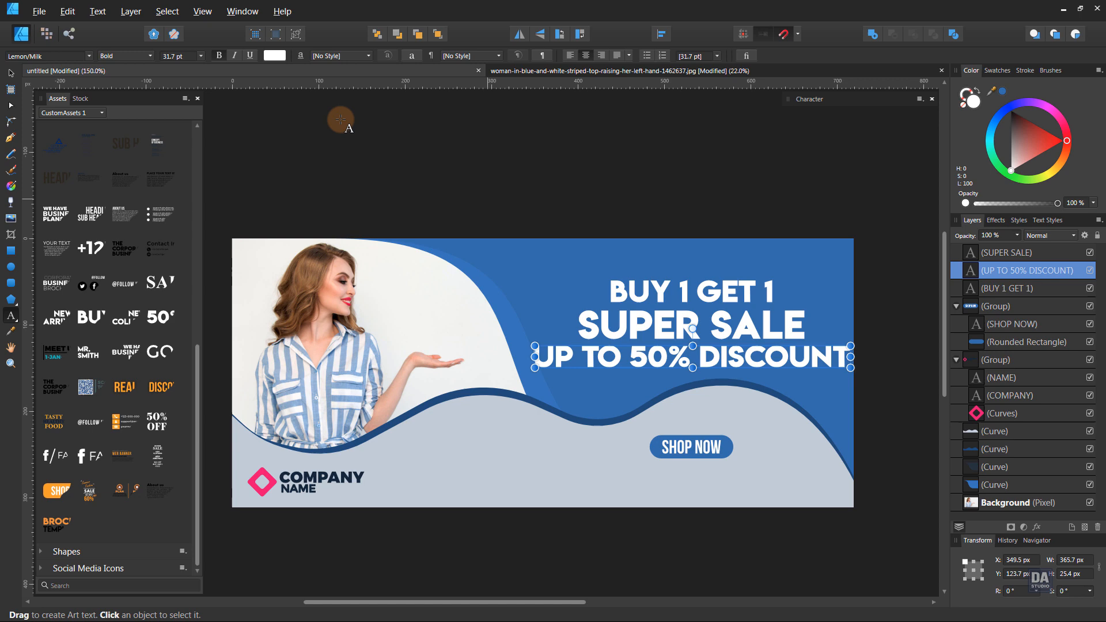
Reduce the UP TO 50% DISCOUNT line to 20 pt, move it up close under SUPER SALE and deselect it
click(10, 73)
scroll(182, 55, down, 3)
scroll(182, 55, down, 3)
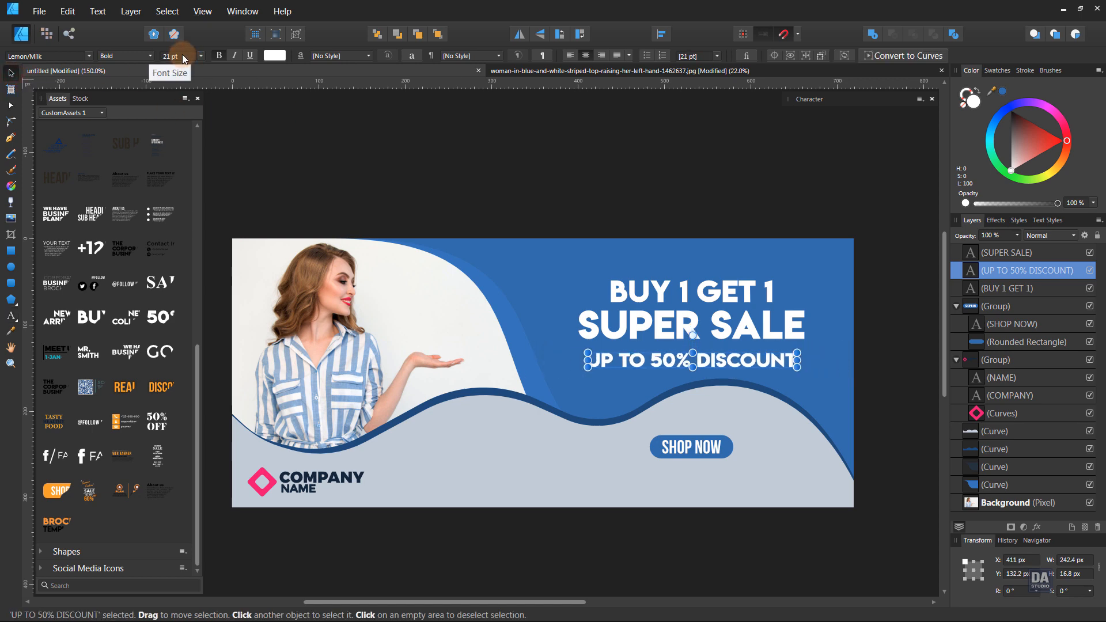
drag(745, 365, 745, 358)
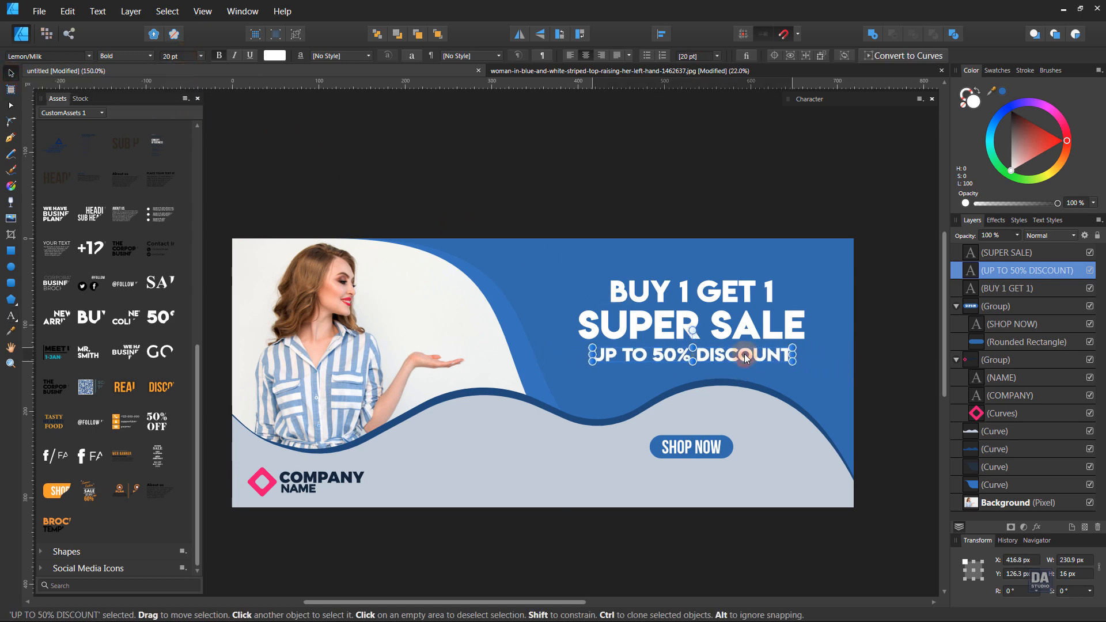
click(775, 195)
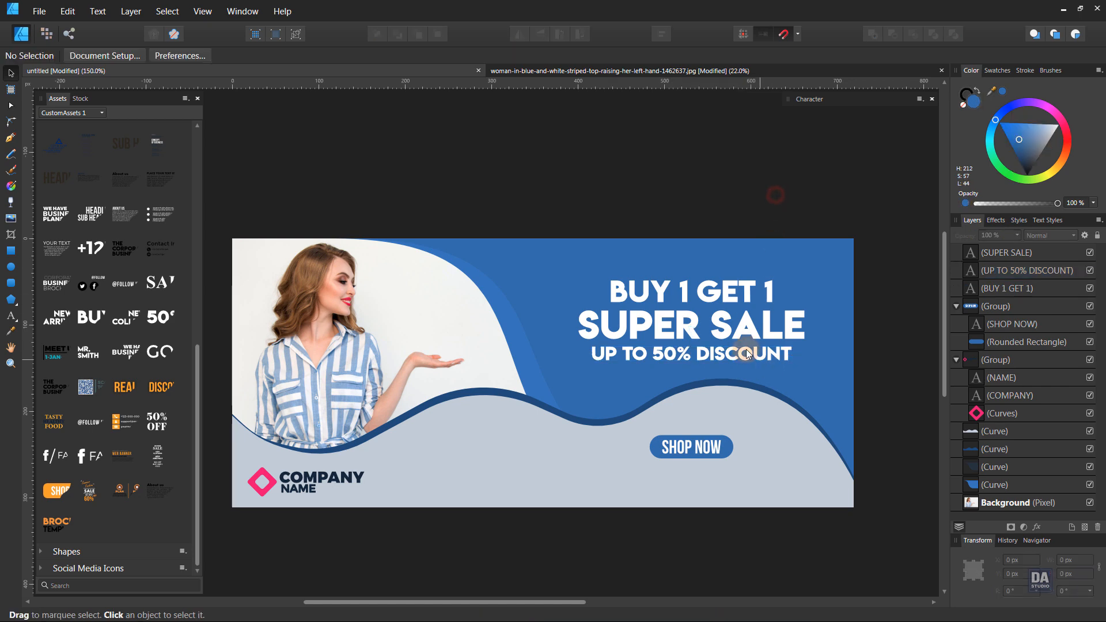
Set the UP TO 50% DISCOUNT line's font size to 19 pt
click(734, 350)
click(175, 57)
scroll(179, 57, down, 1)
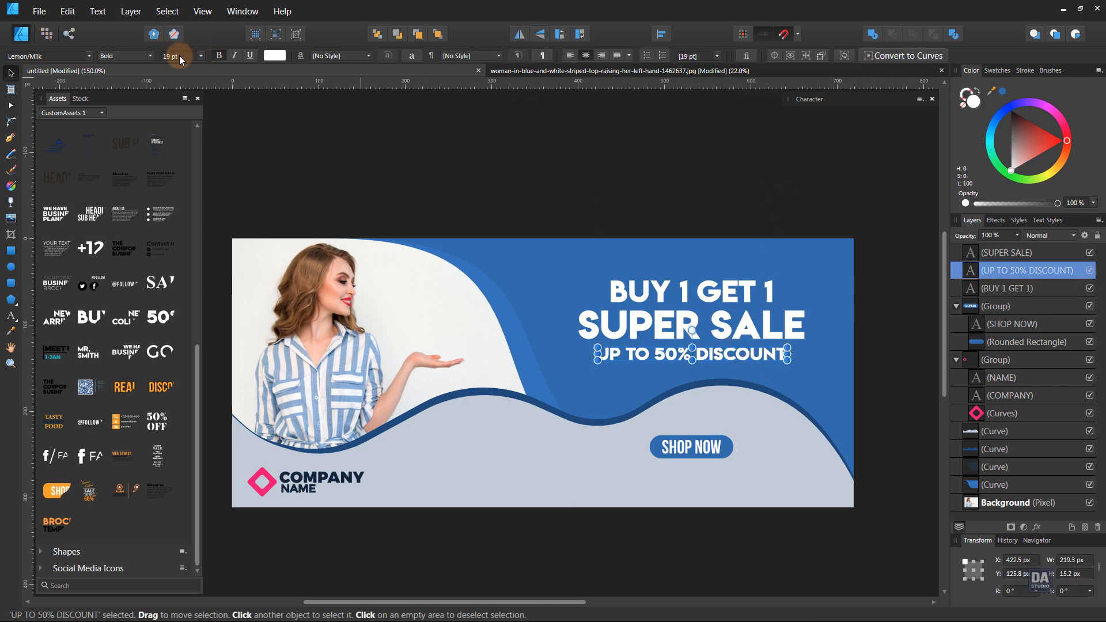
click(633, 220)
Select all three headline lines, nudge them up and to the left to about X 393.9, Y 45.6 px, and deselect them
double_click(707, 354)
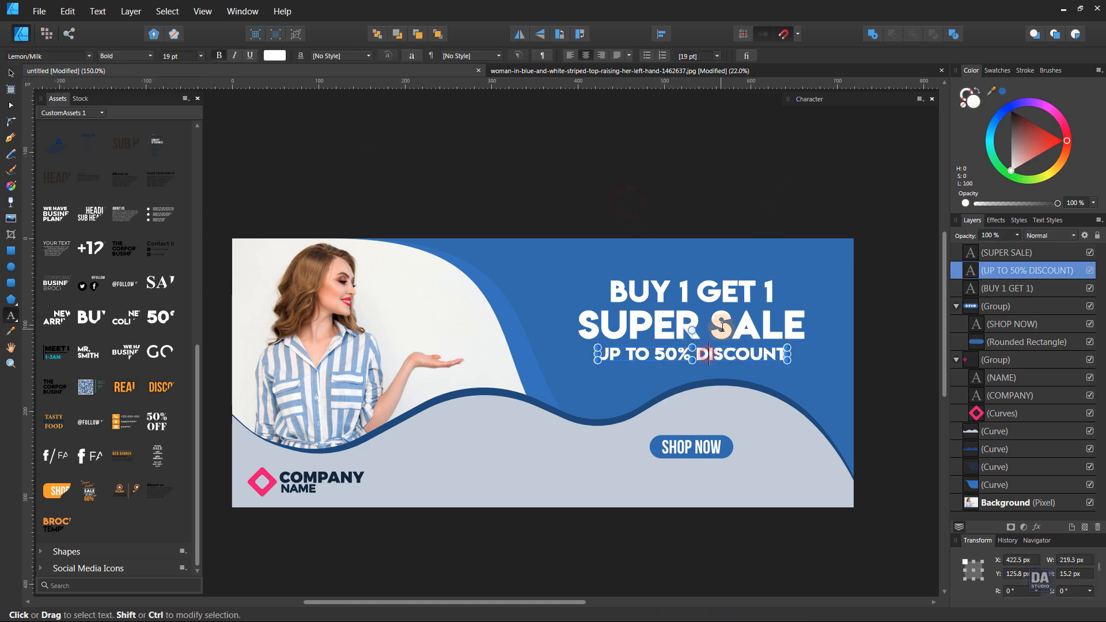
click(12, 74)
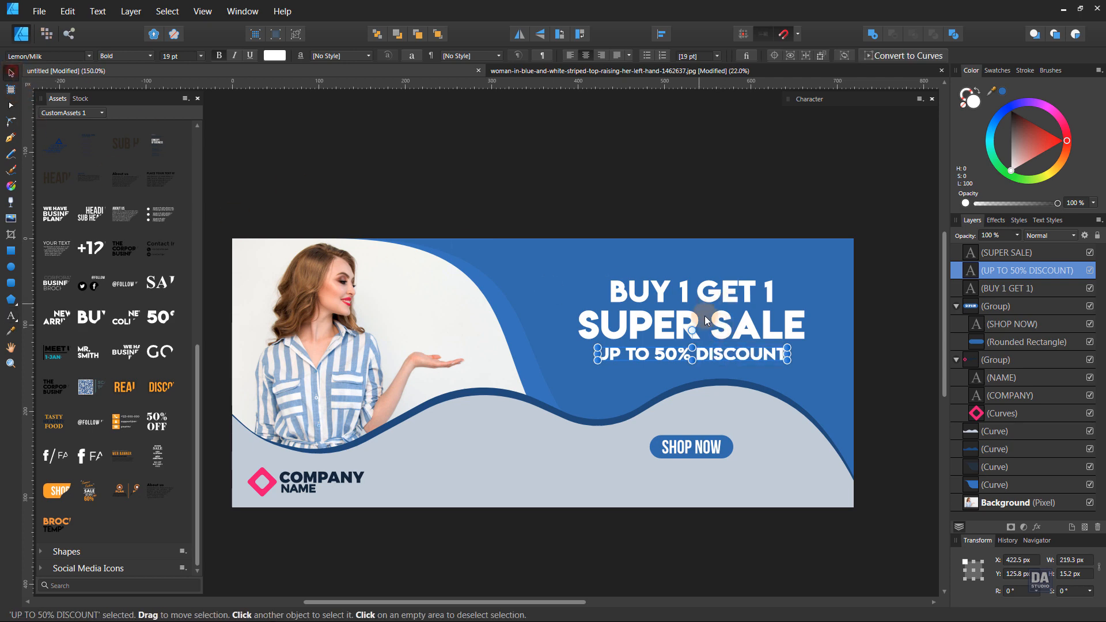
shift+click(717, 320)
shift+click(728, 293)
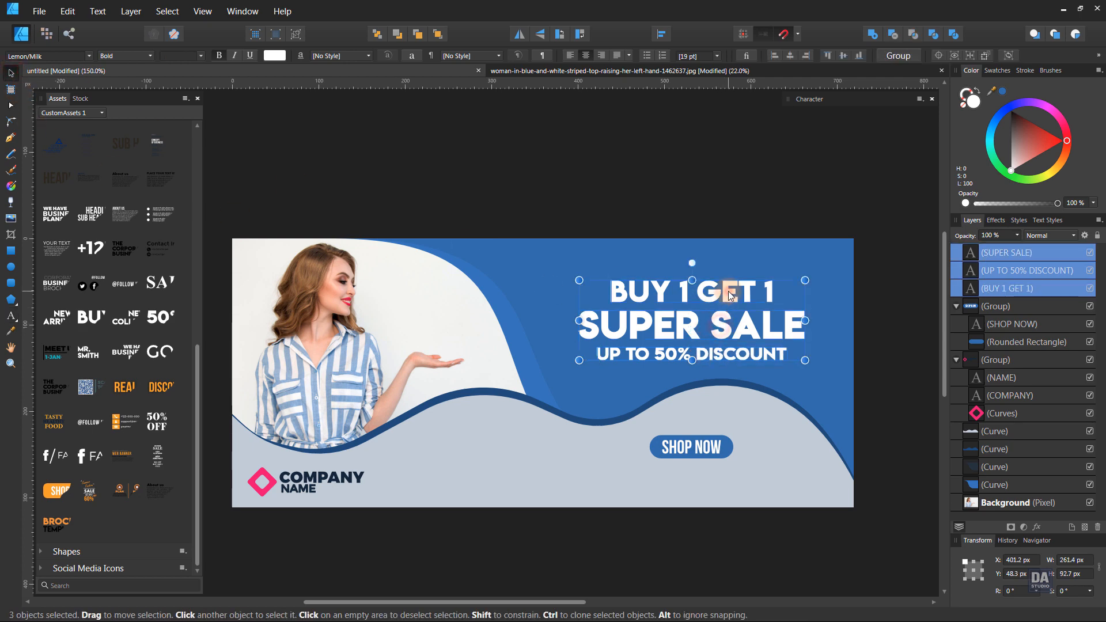
key(Up)
key(Up)
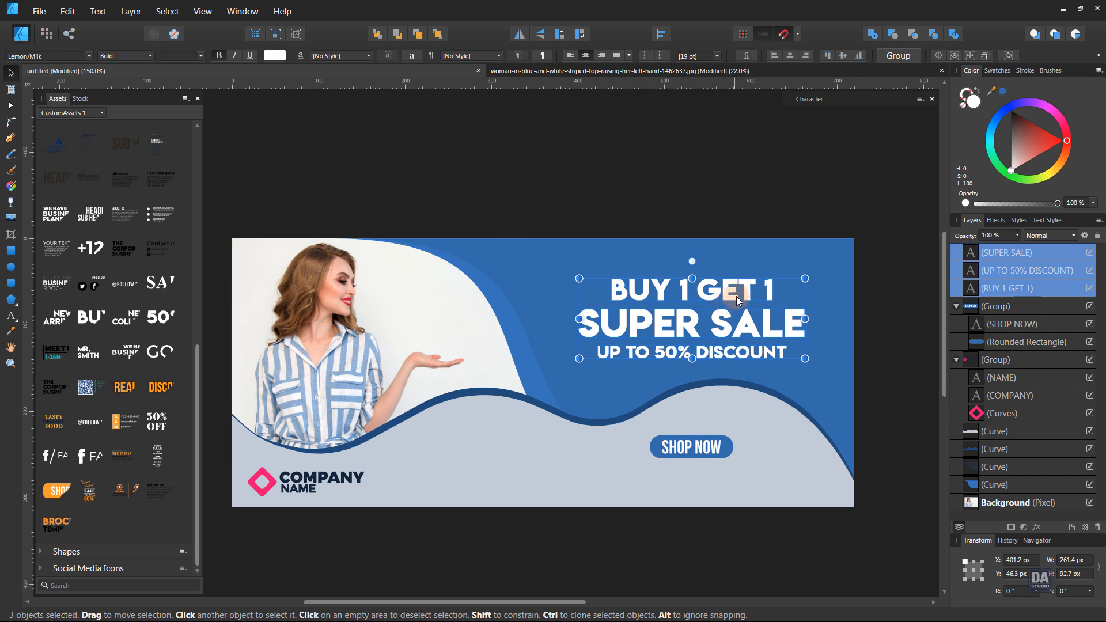
key(Left)
key(Left)
key(Left)
key(Left)
key(Left)
key(Left)
key(Left)
key(Left)
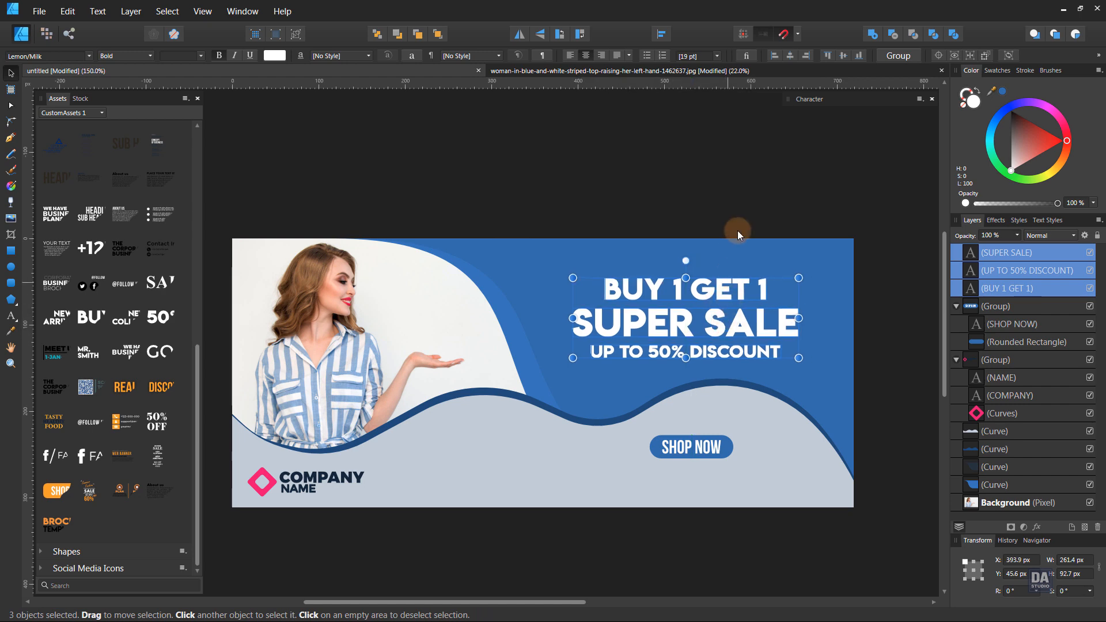
click(737, 231)
Move the SHOP NOW button to about X 499, Y 221 px and lighten its rectangle's fill to H 212, S 54, L 53
drag(707, 454, 717, 450)
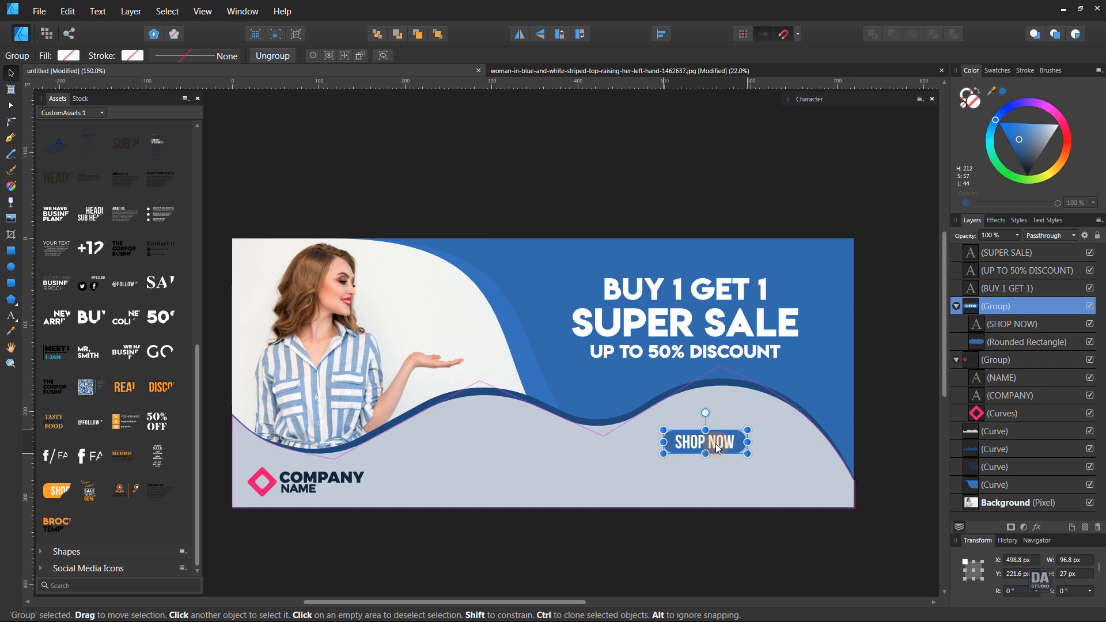
click(727, 538)
key(a)
click(669, 446)
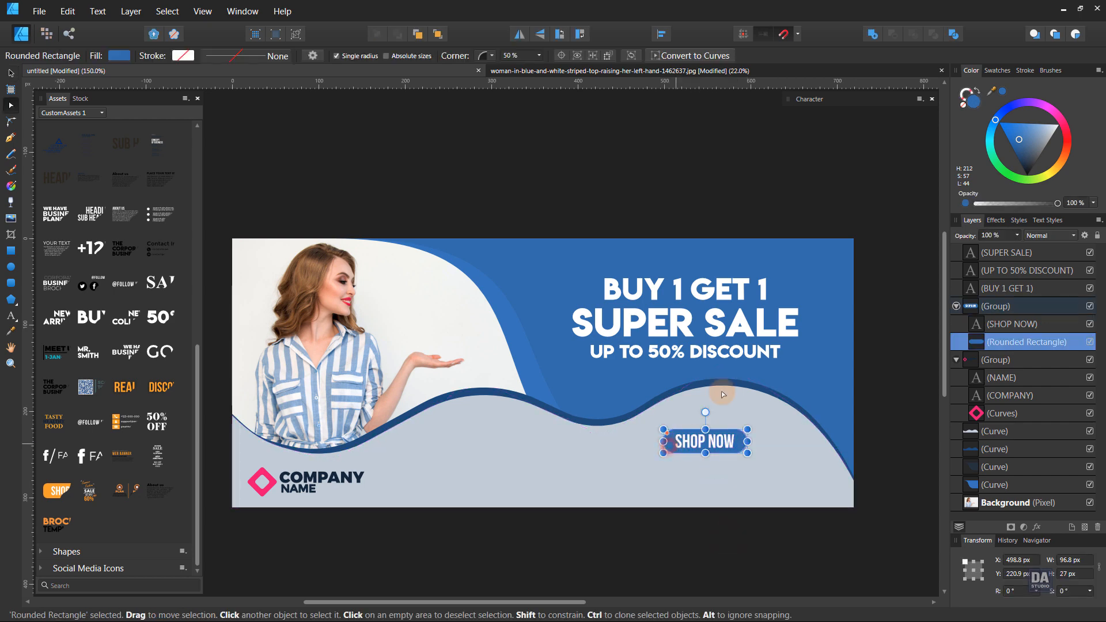
drag(1019, 137, 1023, 135)
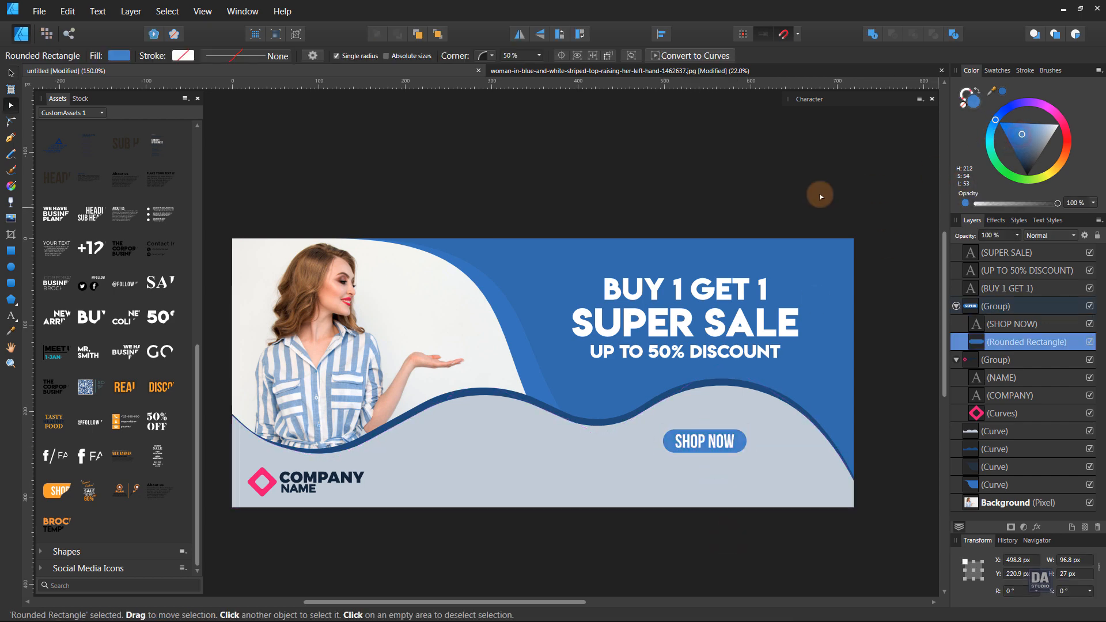
click(791, 233)
Recolour the logo's COMPANY and NAME text with the dark blue sampled from the wave's edge, then deselect them
click(314, 489)
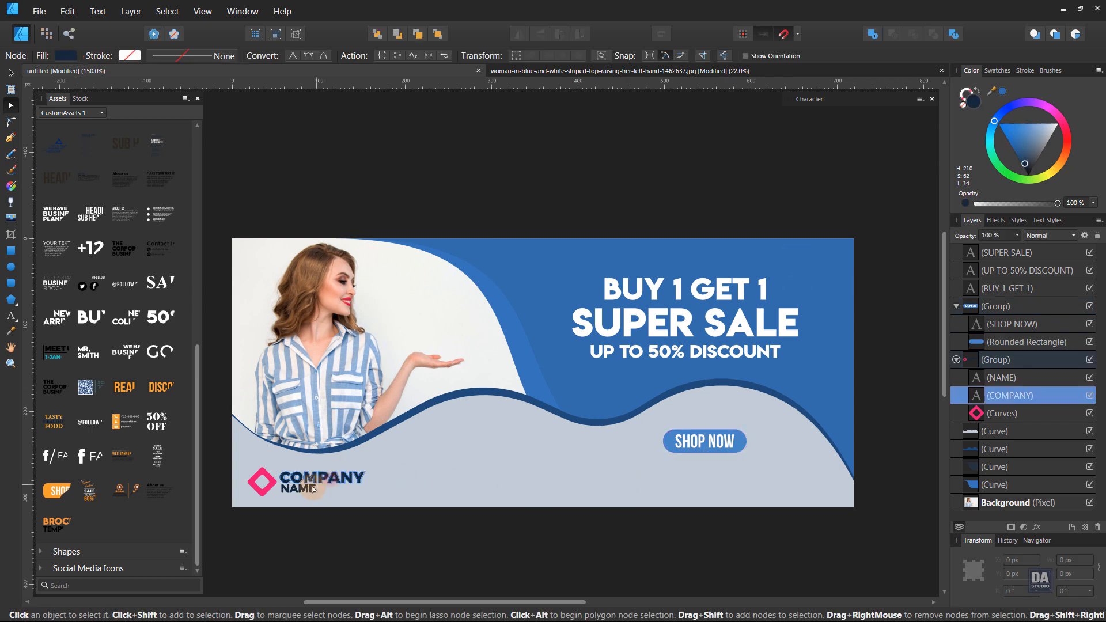
shift+click(302, 493)
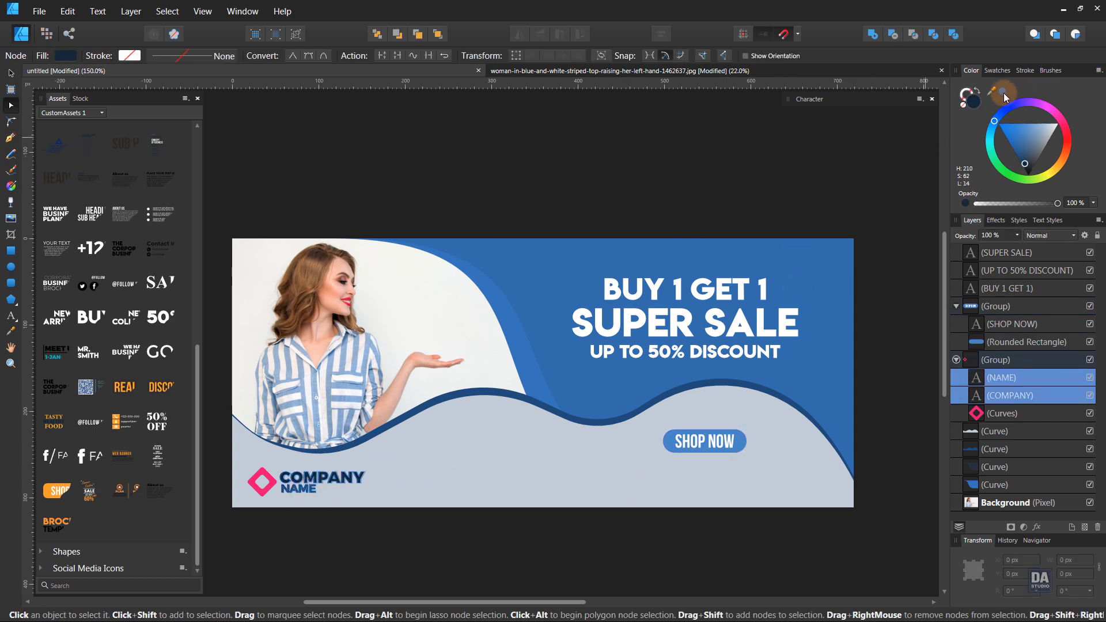
drag(1004, 93, 504, 385)
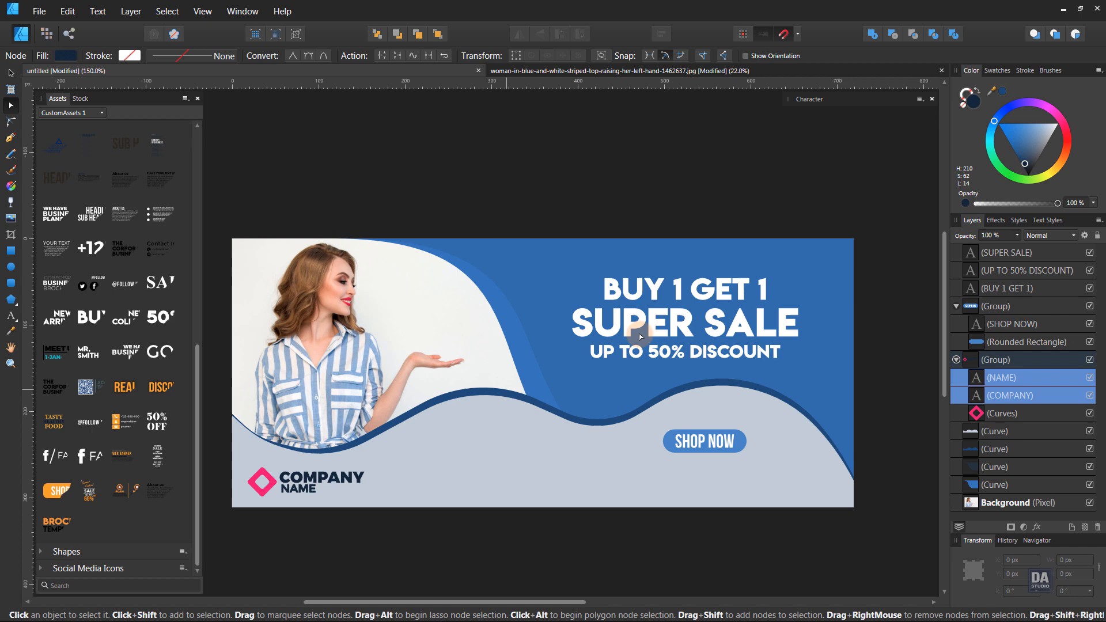
click(1003, 89)
click(778, 173)
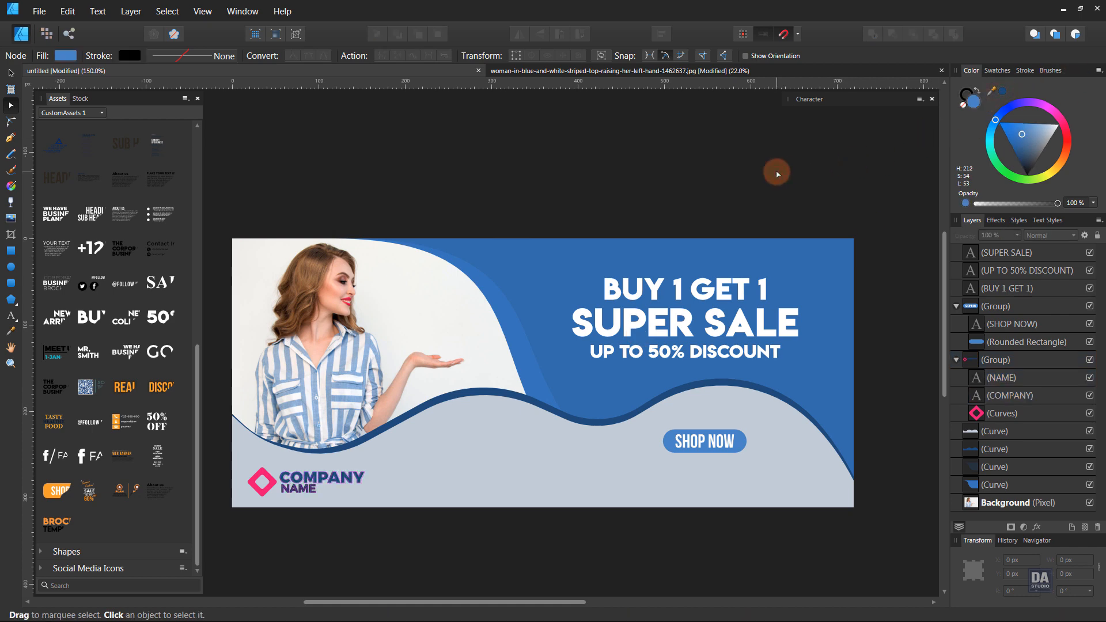
Reapply the sampled dark blue, H 212, S 65, L 29, to the logo's NAME text alone and deselect it
double_click(307, 490)
click(1001, 95)
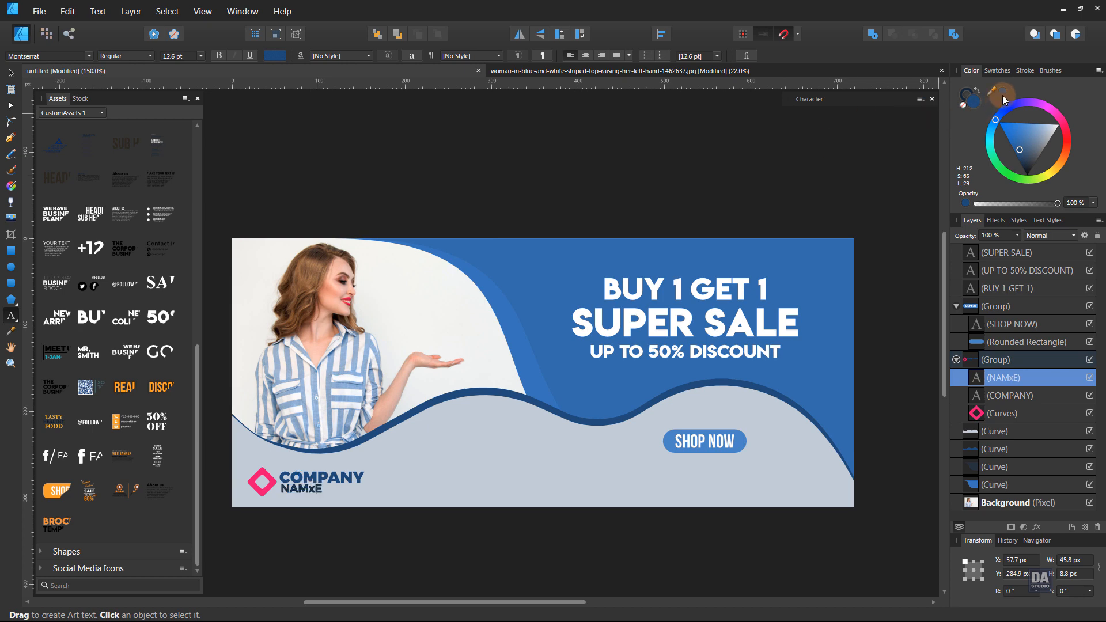
key(ctrl+z)
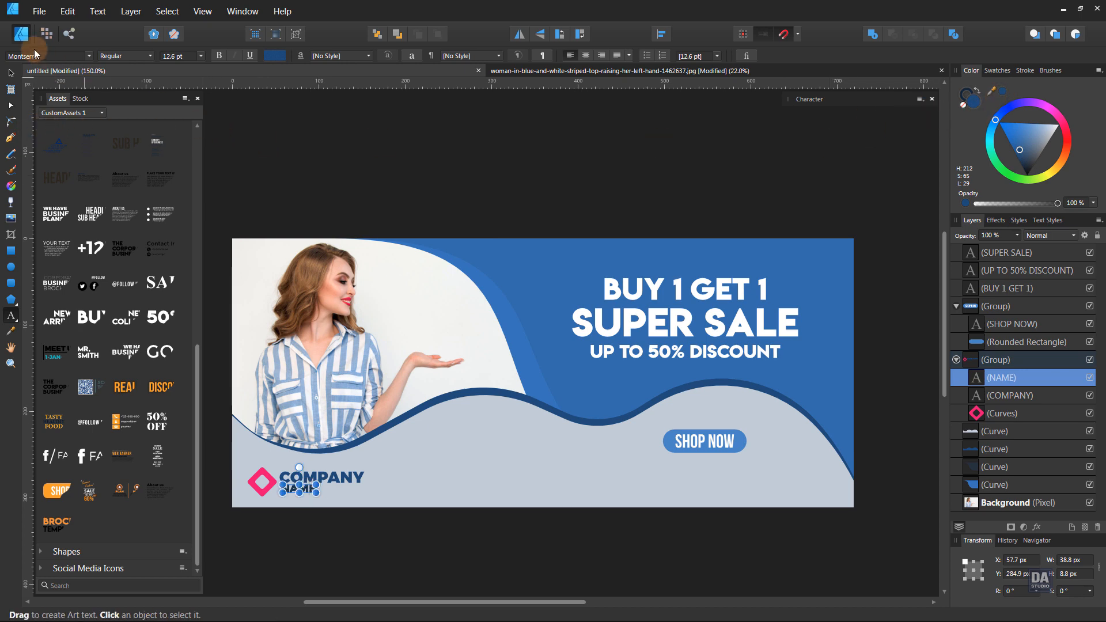
click(11, 73)
click(1002, 94)
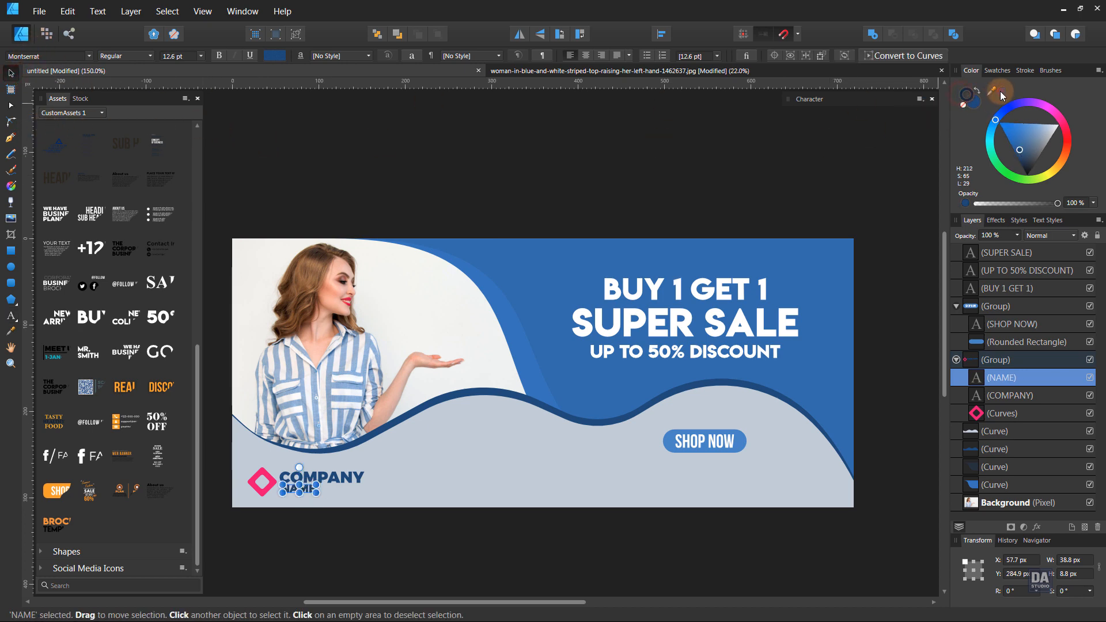
click(786, 167)
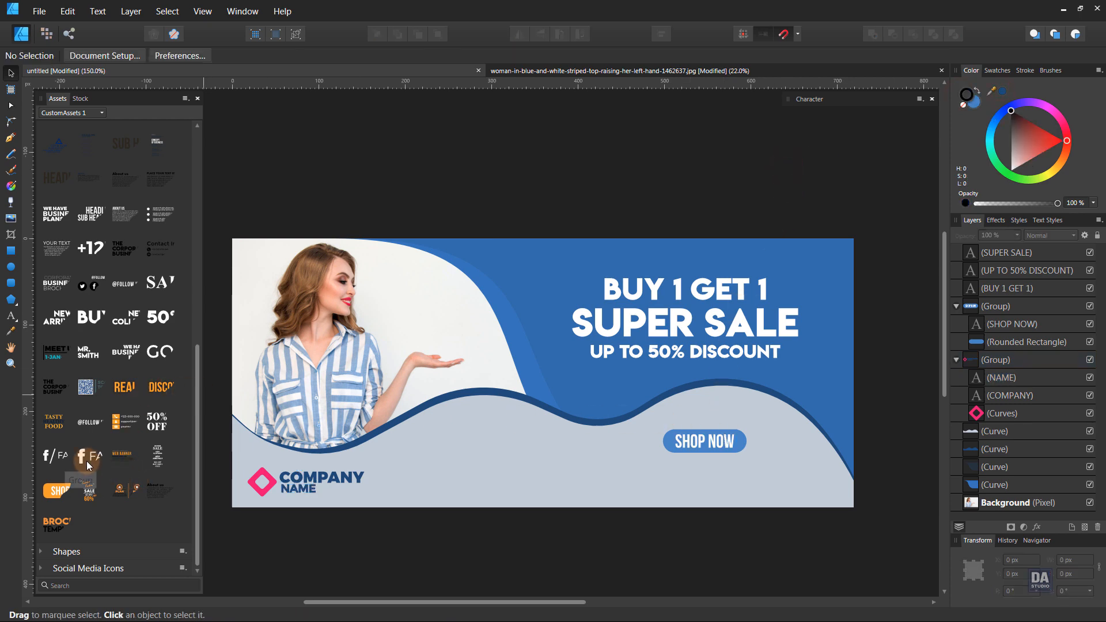
Add the Facebook, Twitter and Instagram asset row below SHOP NOW, scaled to about 228 px wide at about X 433, Y 283 px
drag(87, 461, 708, 490)
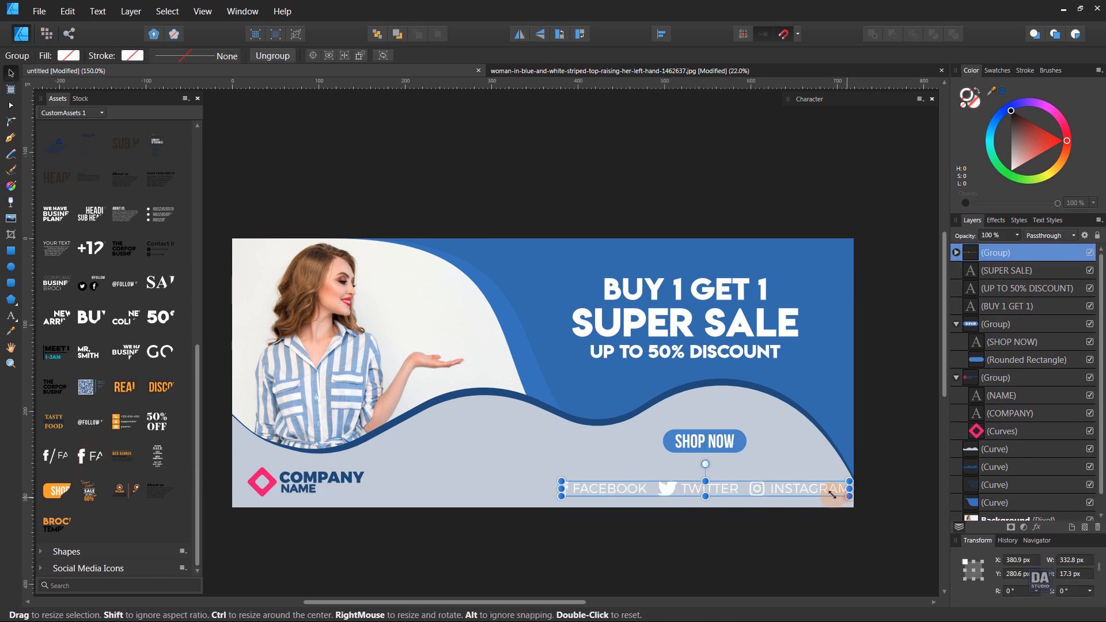
drag(833, 494, 802, 492)
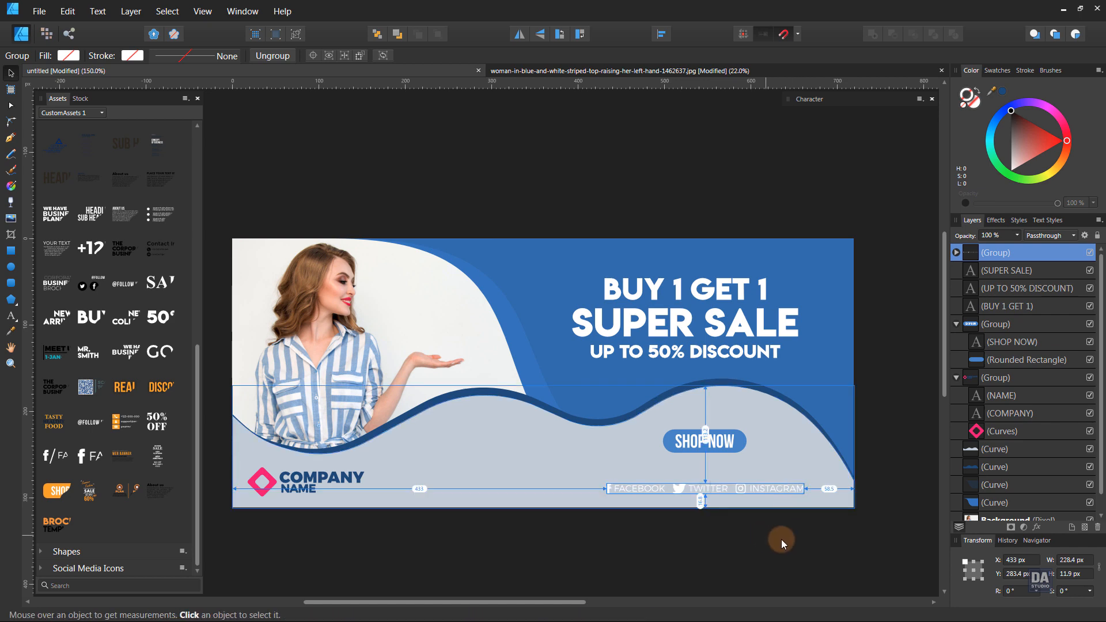
Duplicate the UP TO 50% DISCOUNT line into the gap between SHOP NOW and the social media row, at about X 442, Y 258 px
scroll(782, 539, up, 2)
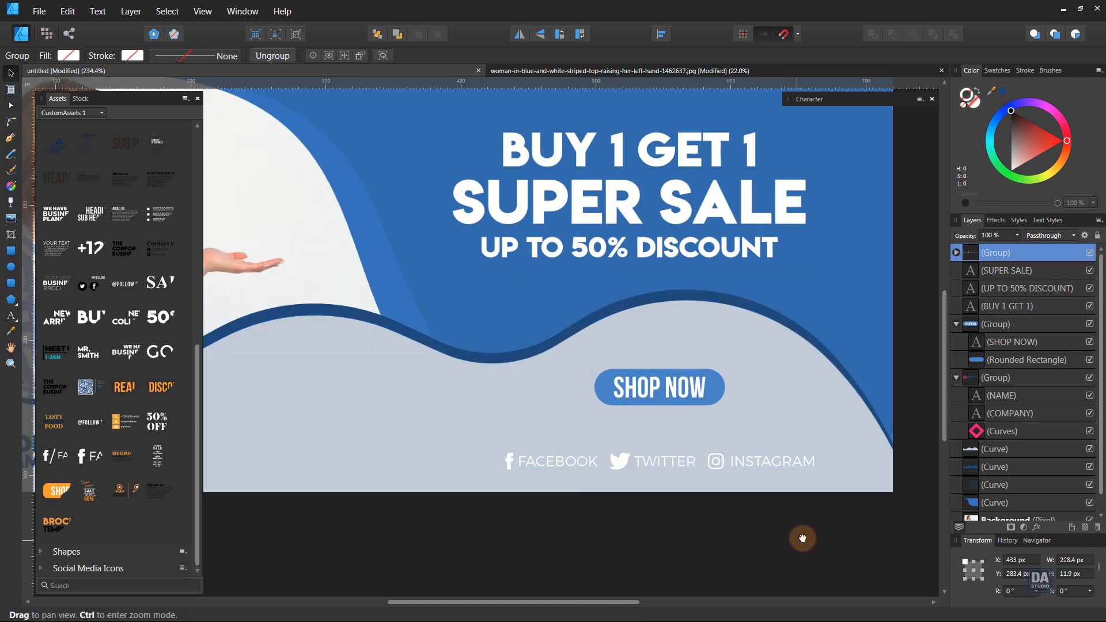
drag(803, 539, 740, 527)
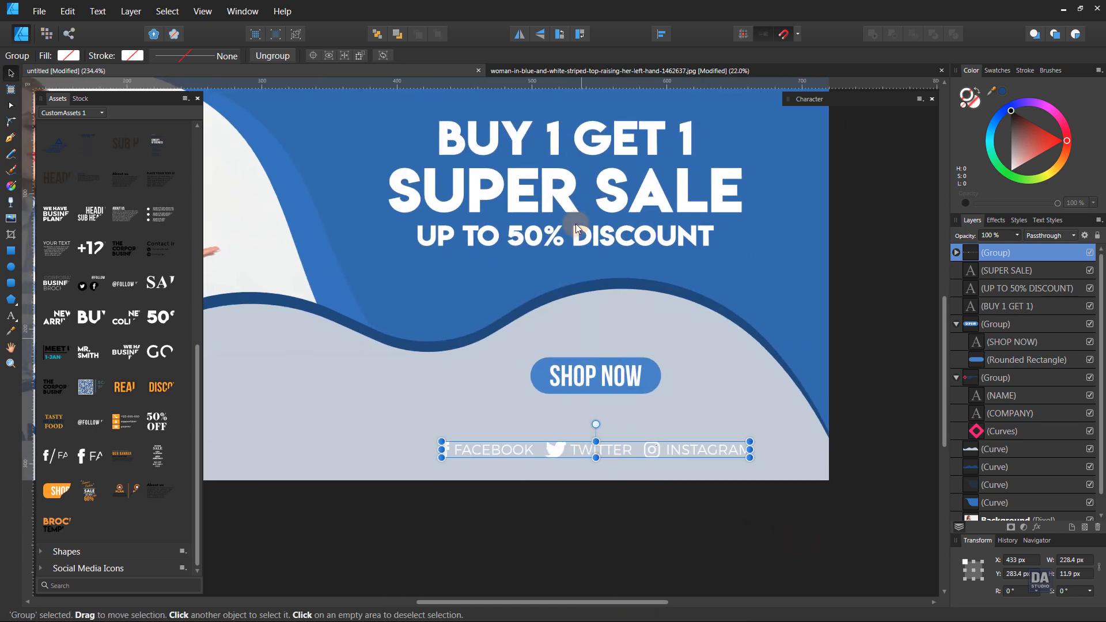
click(585, 235)
drag(597, 237, 627, 419)
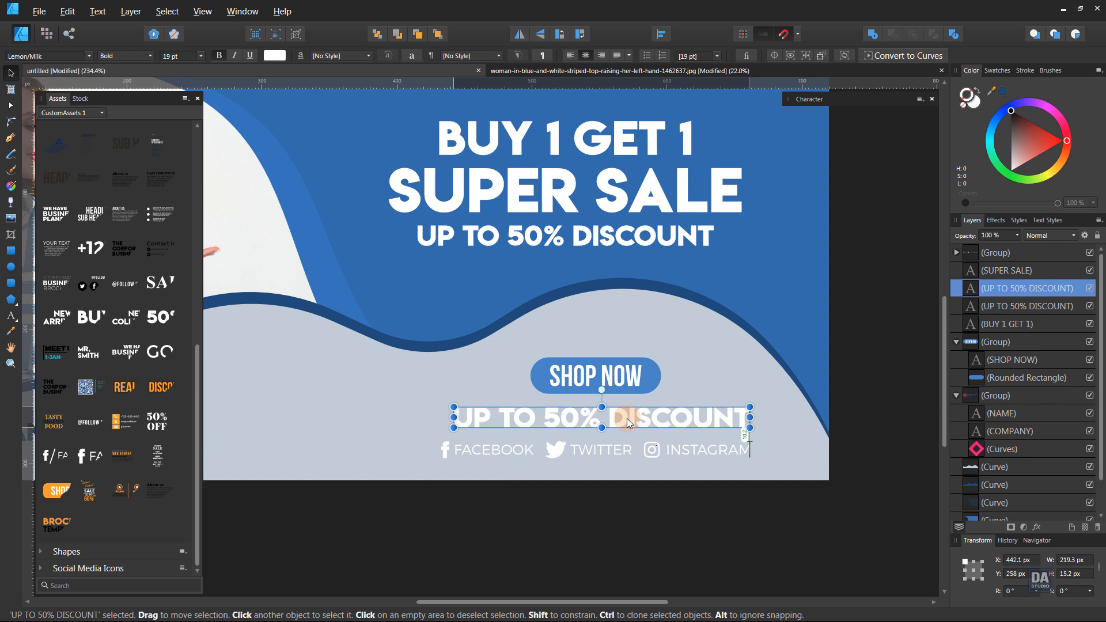
triple_click(627, 418)
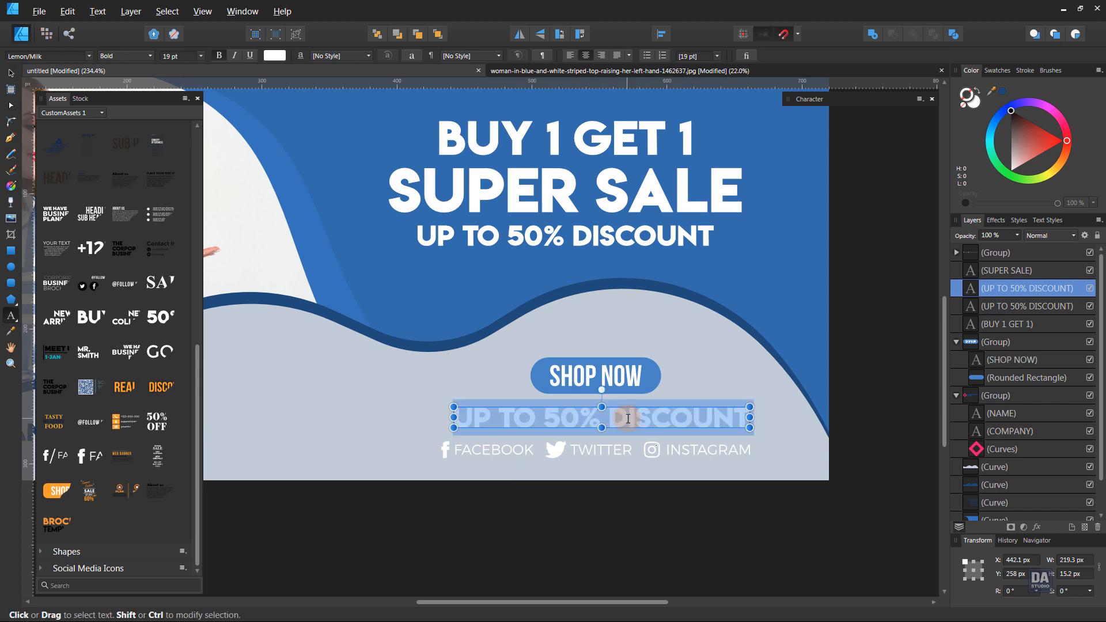
text(www.)
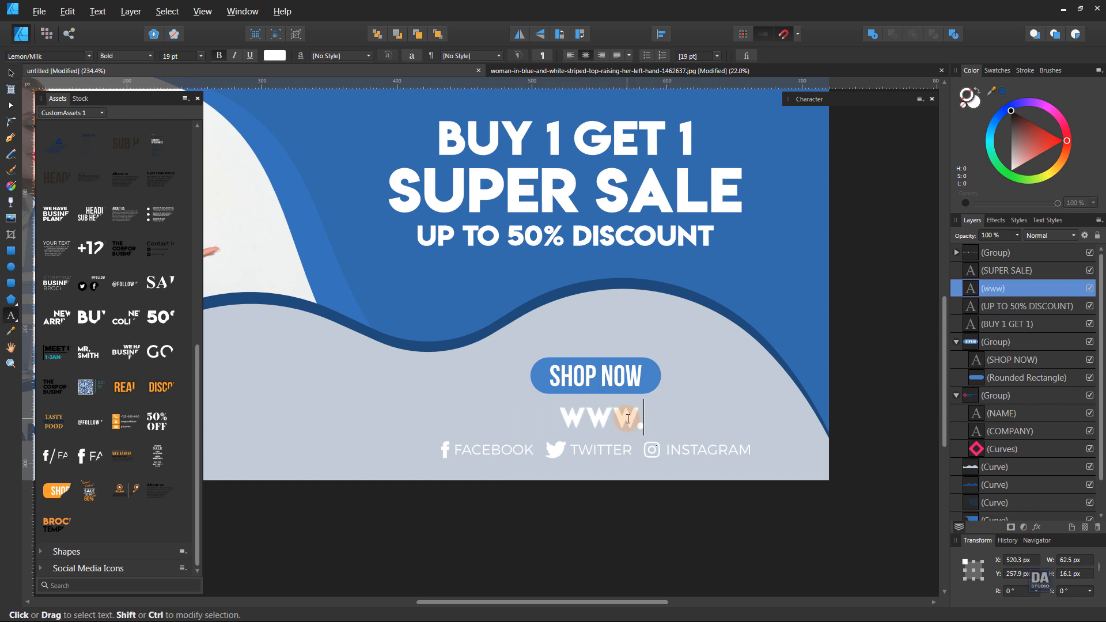
text(yourwr)
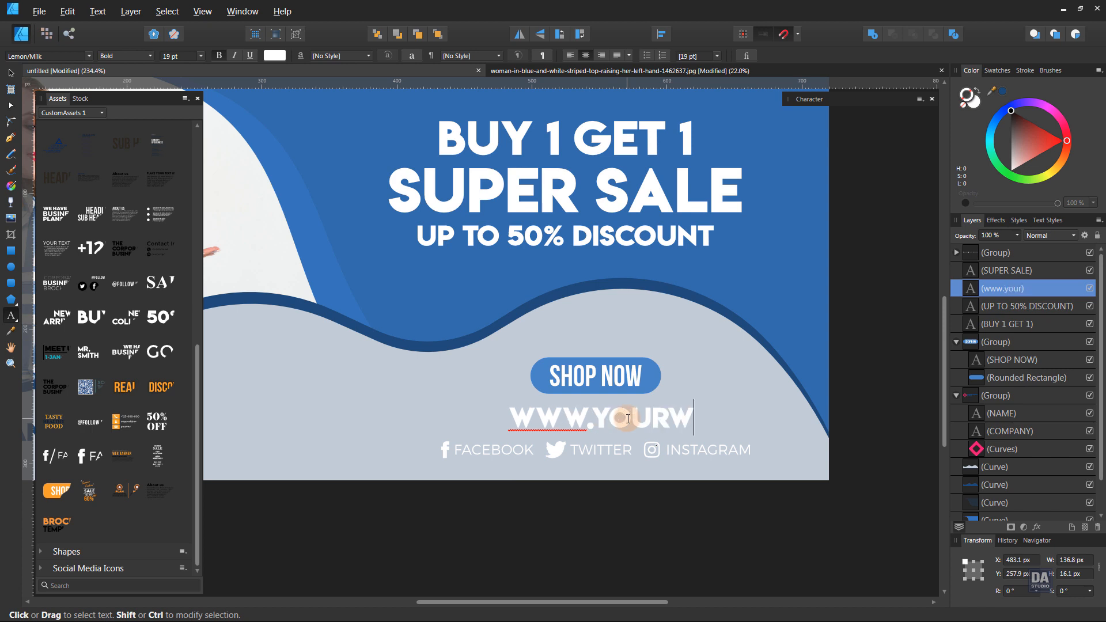
key(BackSpace)
text(ebsit)
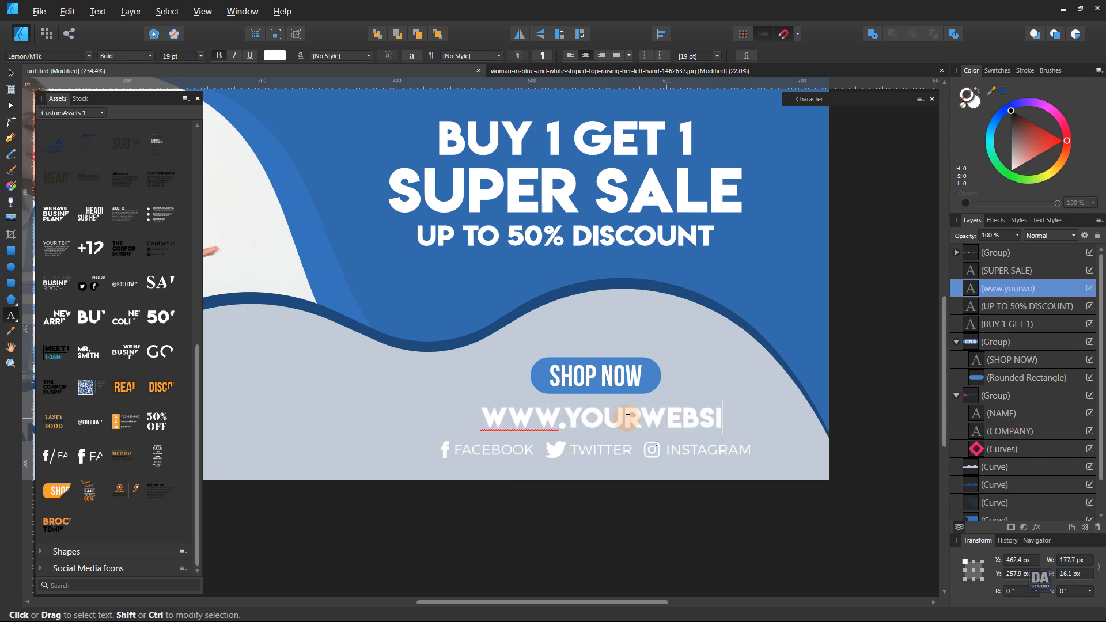
text(e.com)
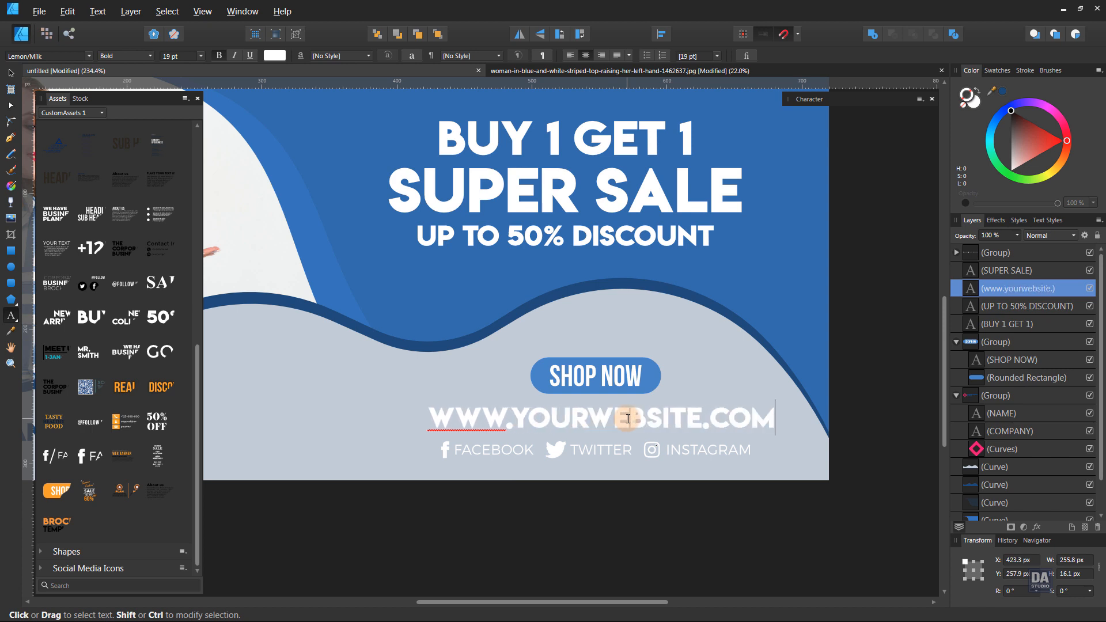
key(Escape)
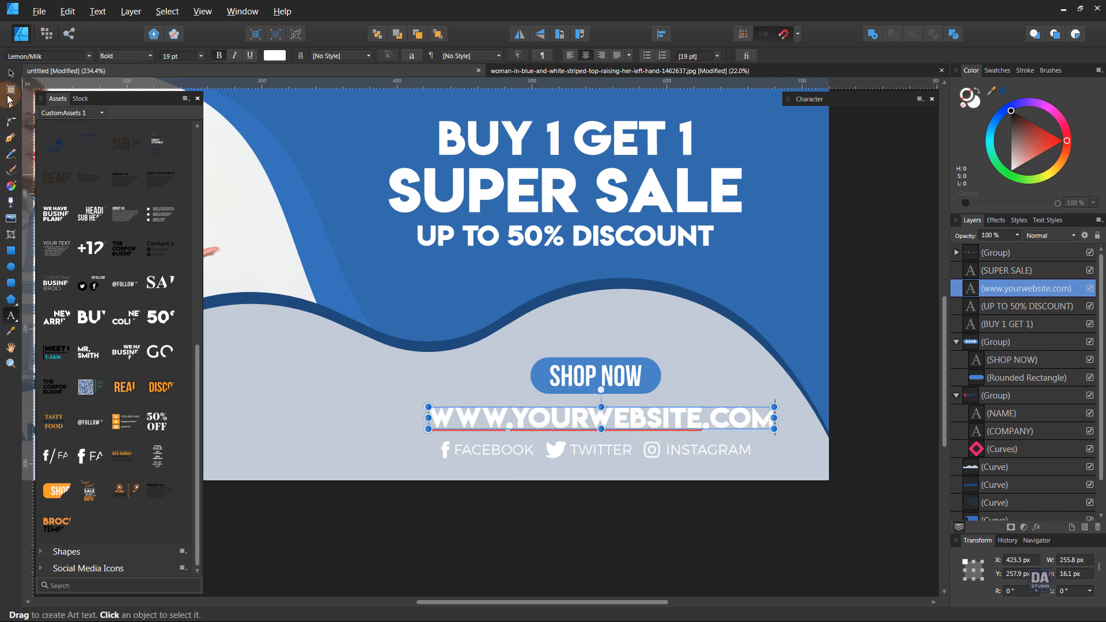